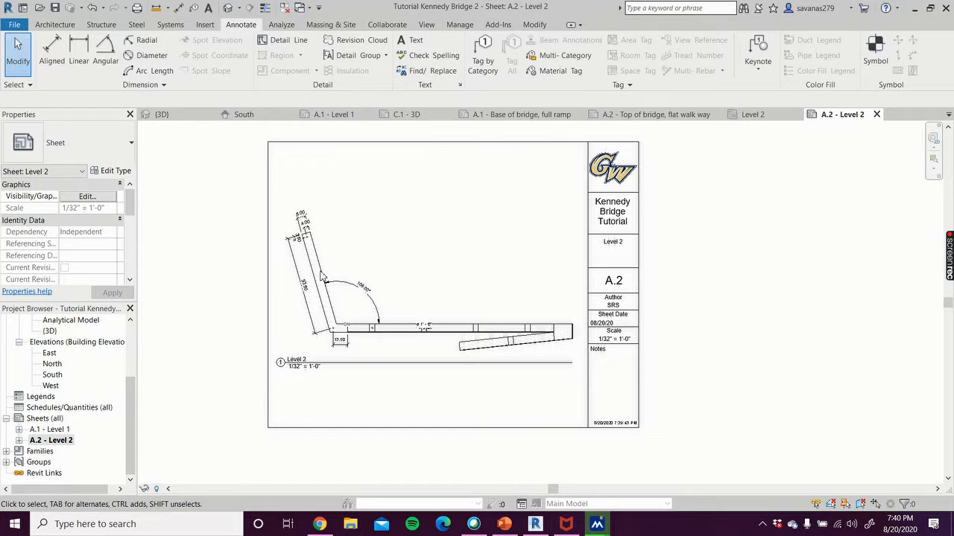
Open the Level 2 structural plan view
drag(132, 389, 136, 342)
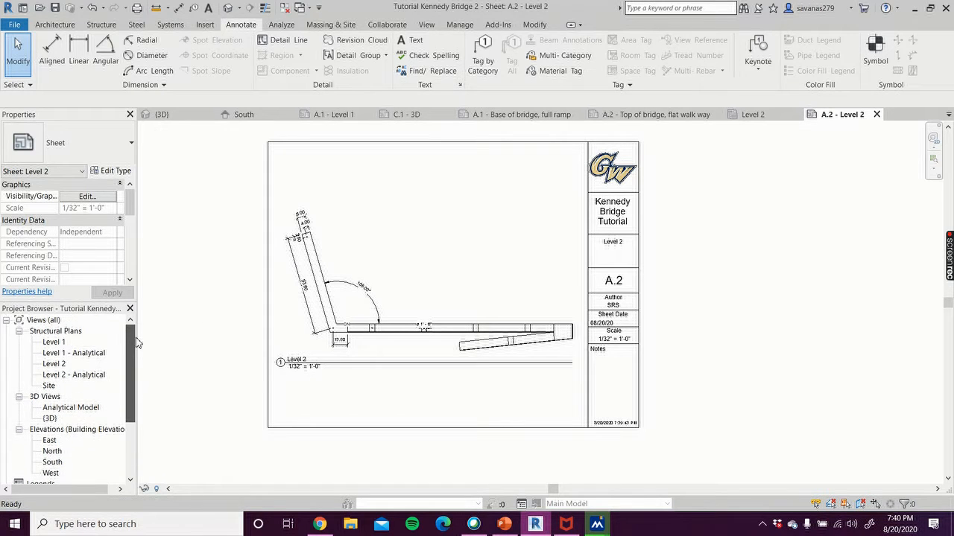
click(55, 364)
double_click(54, 364)
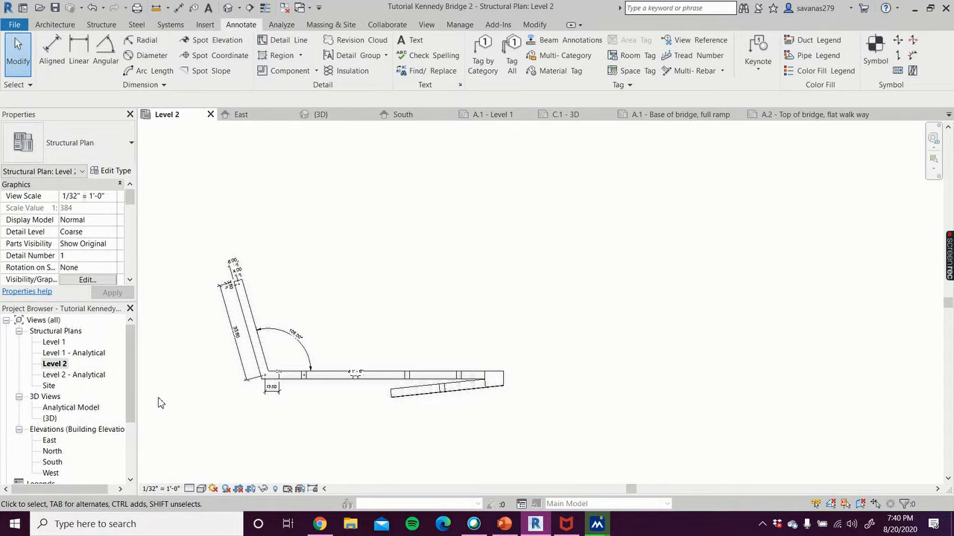
scroll(164, 402, up, 2)
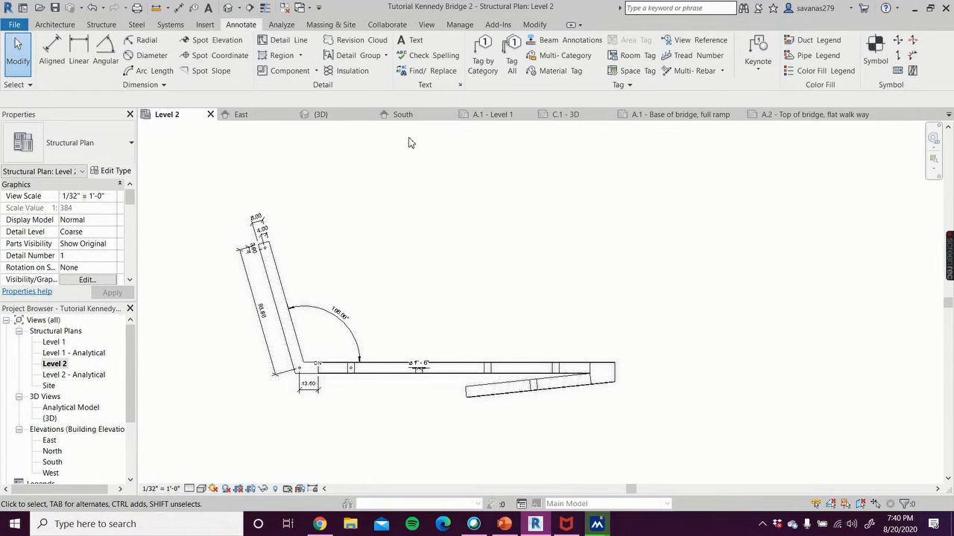
Create a building section along the outer edge of the slanted ramp, from its free end to beyond the landing
click(426, 25)
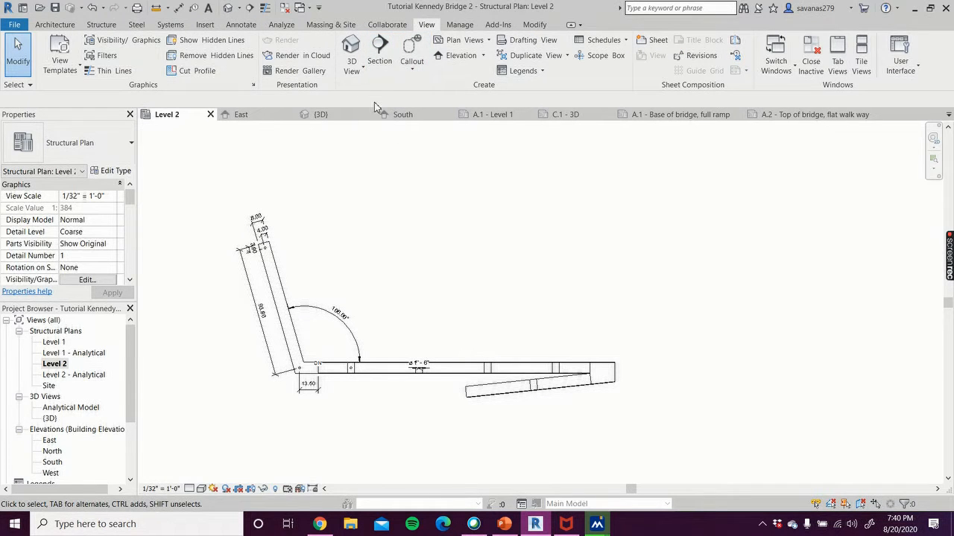
click(380, 50)
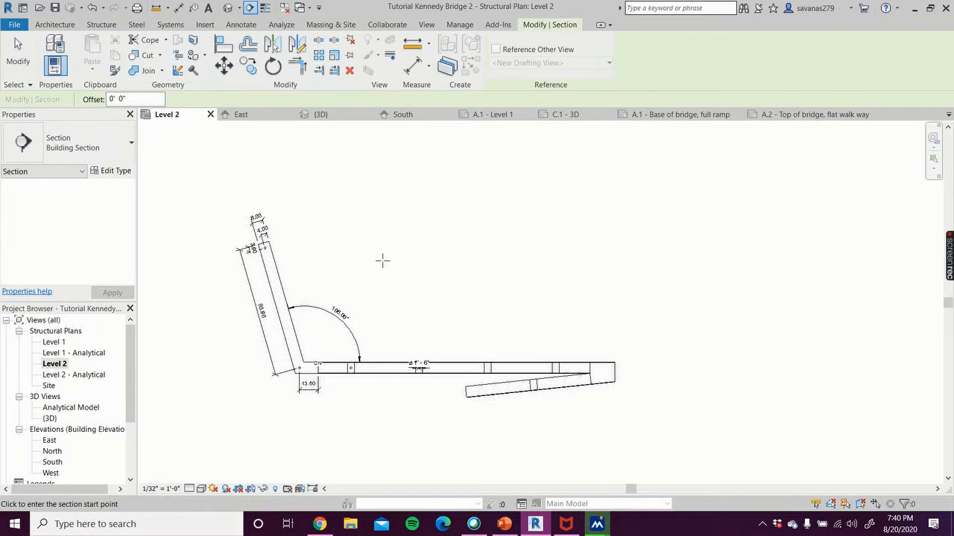
scroll(466, 446, up, 3)
scroll(484, 391, up, 3)
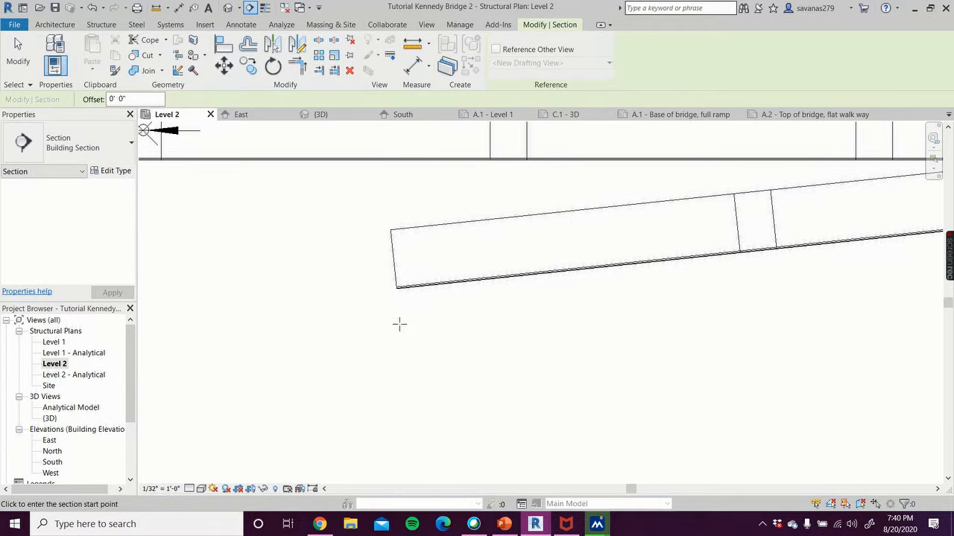
click(393, 292)
scroll(596, 354, down, 3)
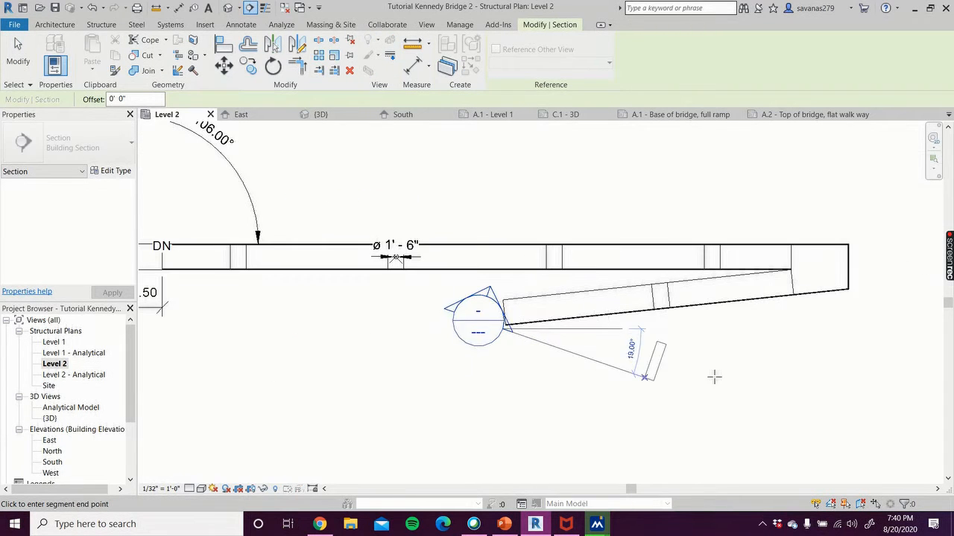
click(910, 285)
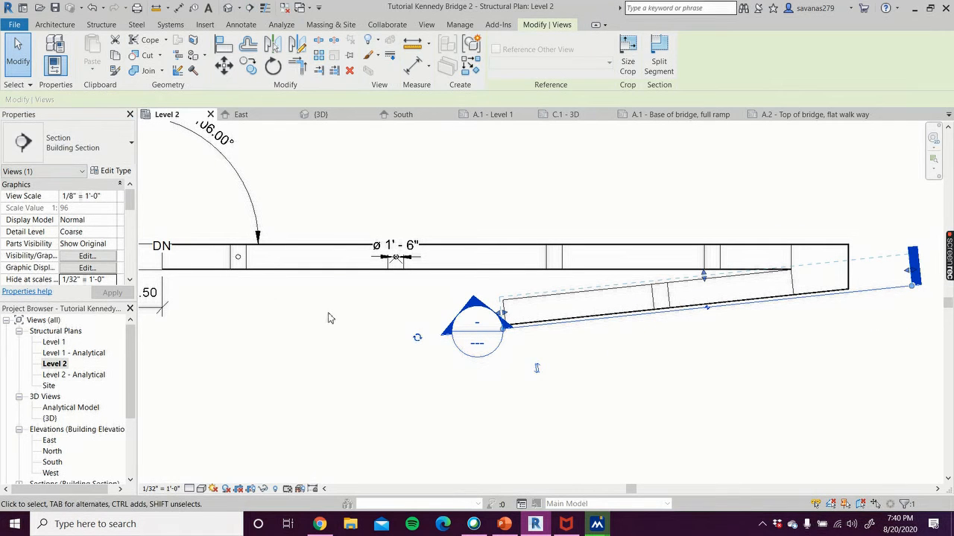
click(377, 384)
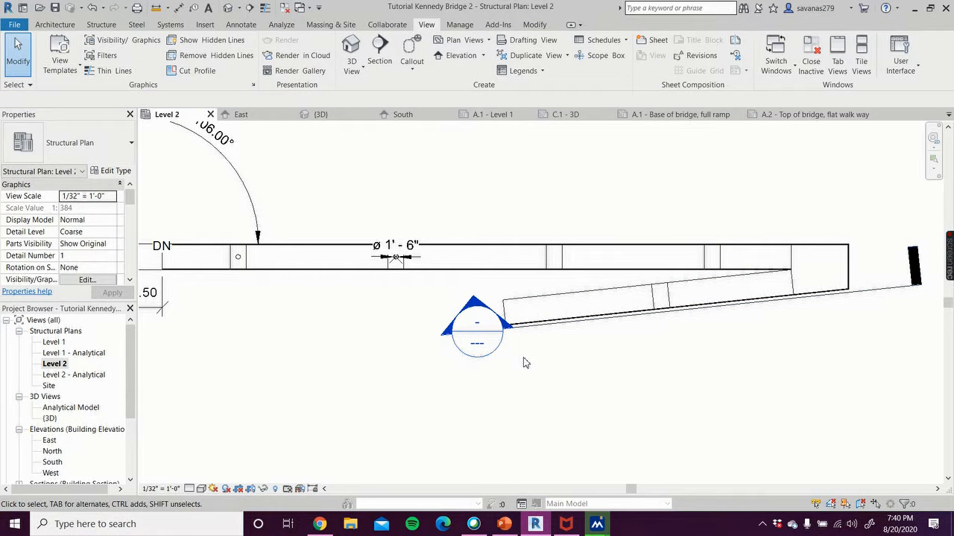
Swap the ramp section's head to the landing end and extend the section line's tail beyond the ramp's free end
click(880, 298)
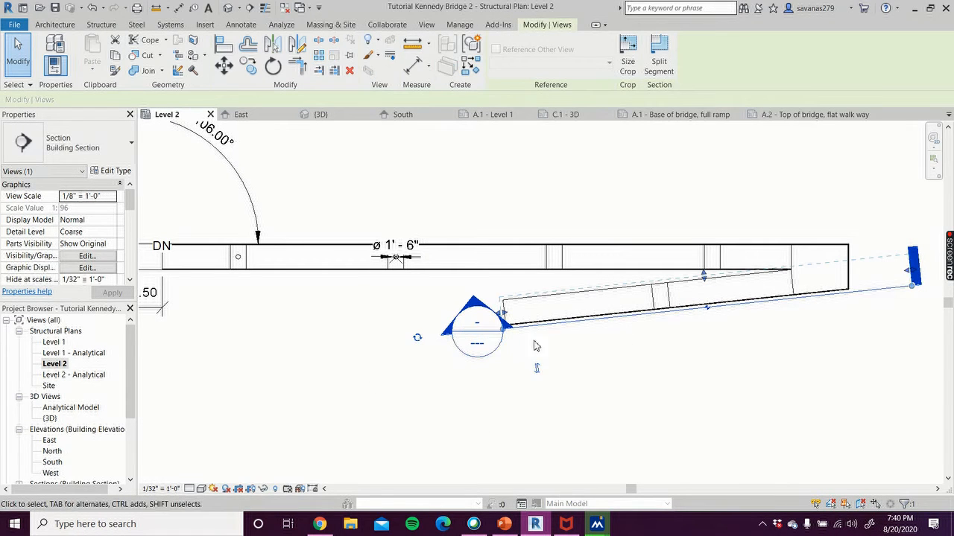
click(417, 339)
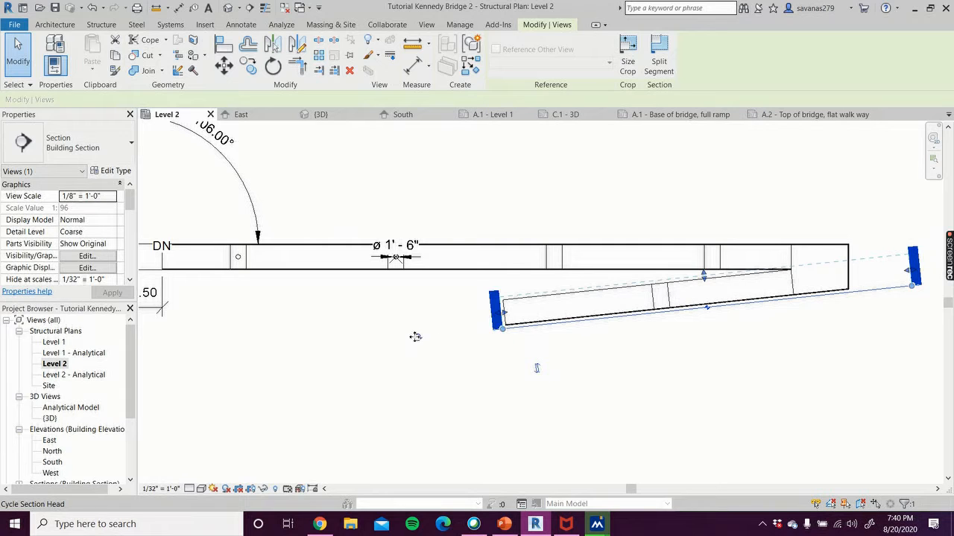
middle_drag(692, 395, 565, 427)
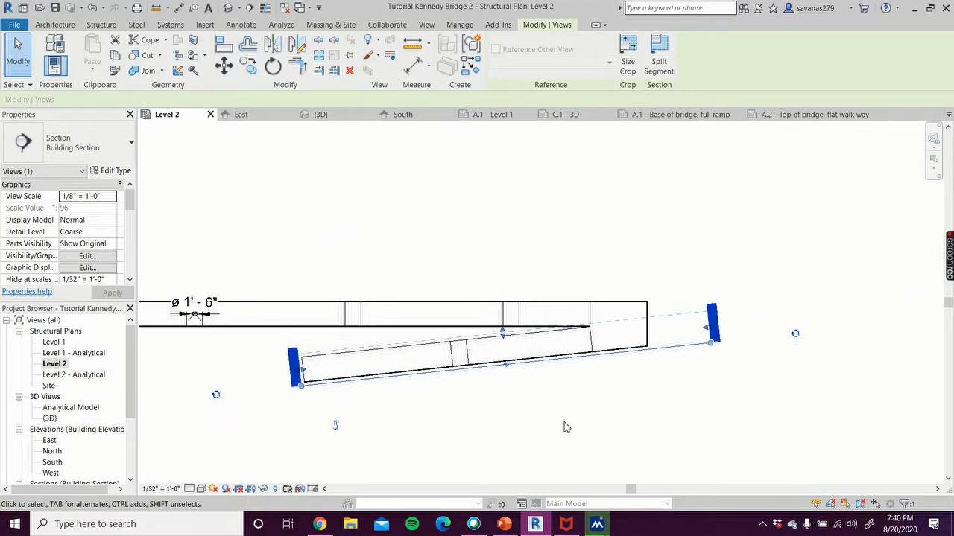
click(795, 335)
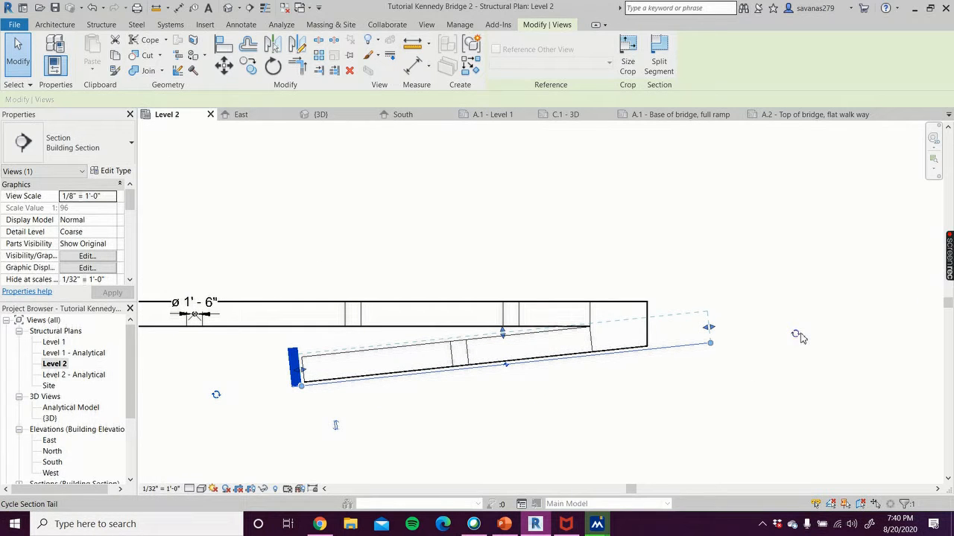
click(796, 334)
drag(301, 386, 278, 388)
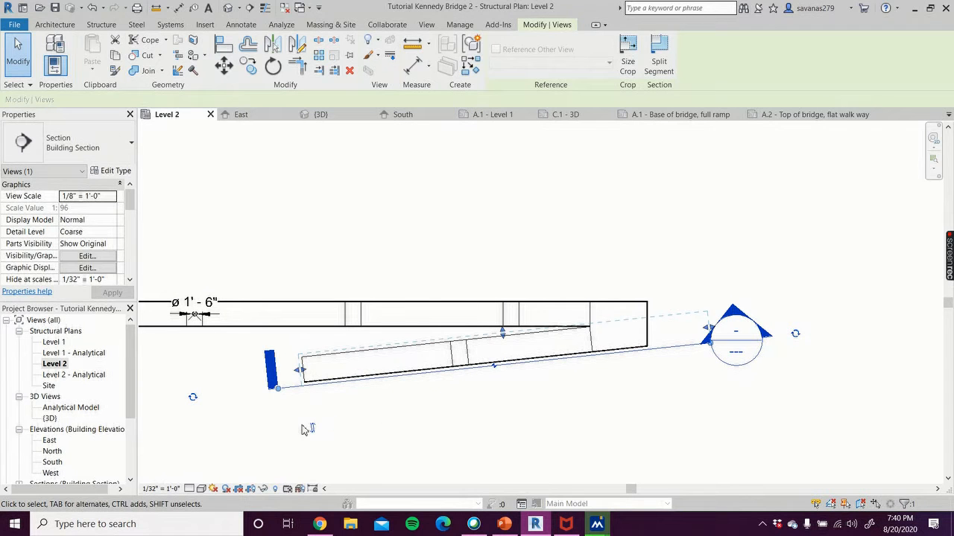
click(398, 422)
Select the ramp section and pull its far clip boundary closer to the section line, towards the ramp's inner edge
scroll(456, 395, up, 3)
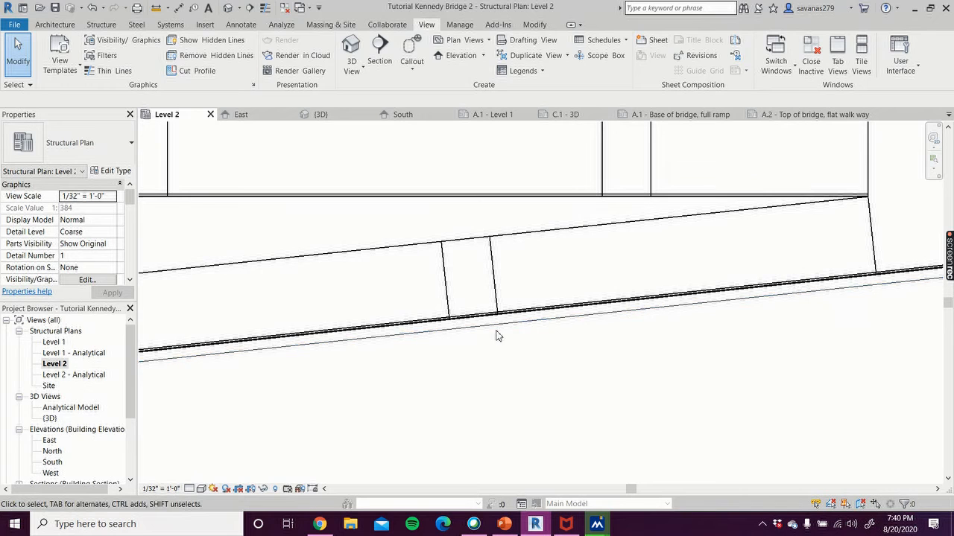
scroll(497, 335, down, 2)
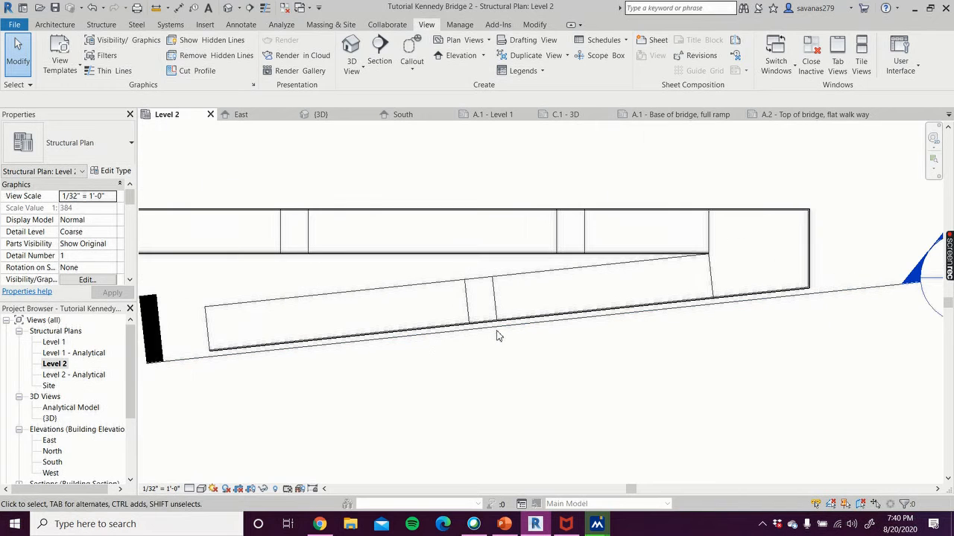
click(865, 288)
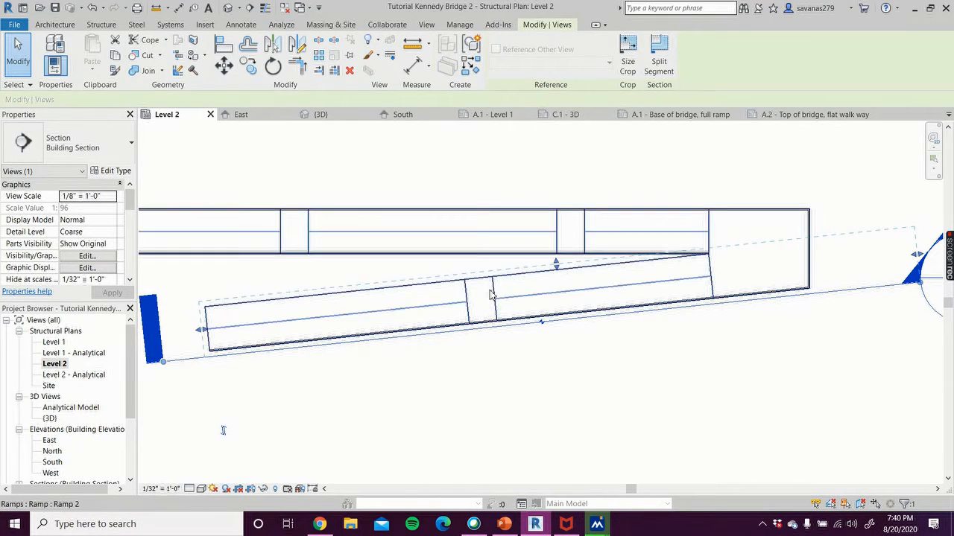
scroll(506, 259, down, 2)
scroll(506, 258, up, 5)
drag(350, 223, 356, 237)
click(562, 417)
scroll(564, 419, down, 3)
scroll(566, 422, down, 3)
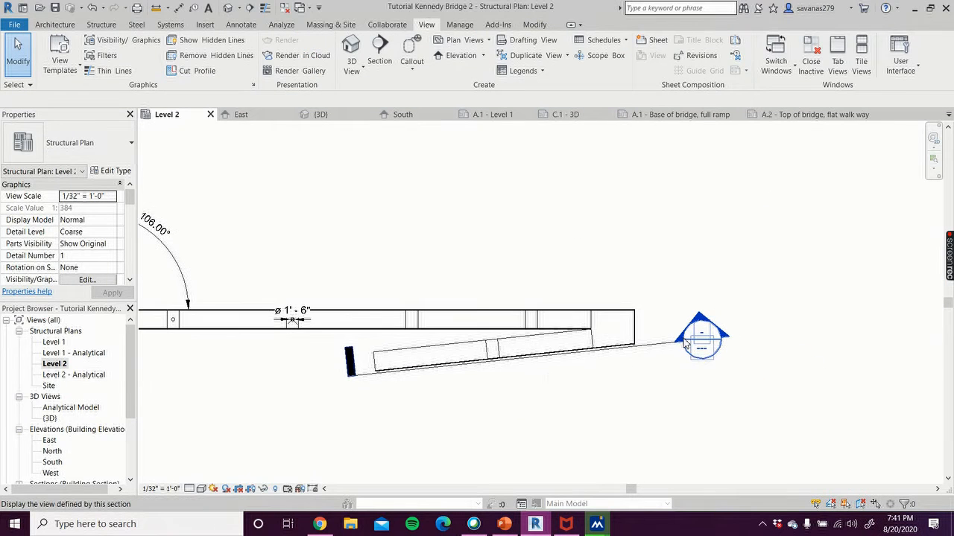
Open the ramp's section view to check it, and return to the Level 2 structural plan
double_click(686, 344)
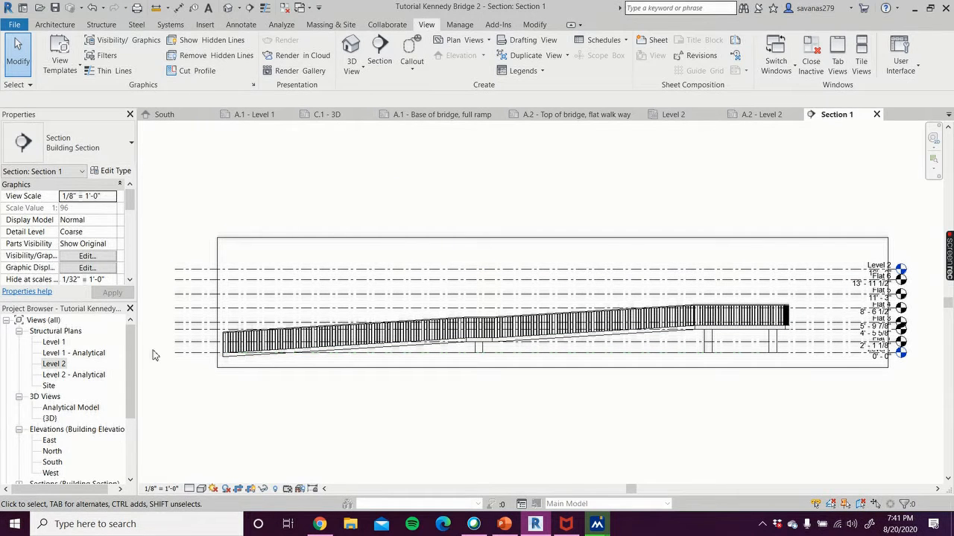
scroll(58, 447, down, 2)
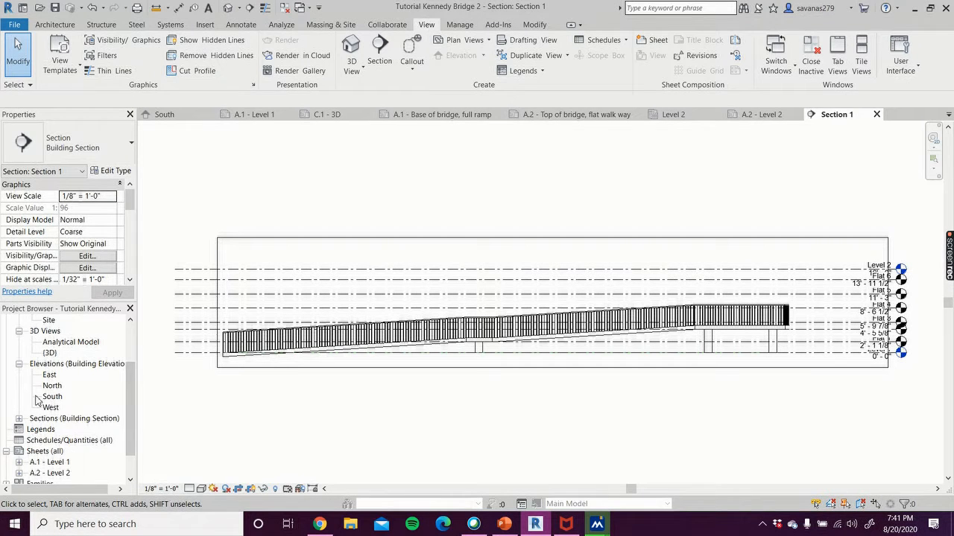
scroll(127, 413, up, 2)
click(54, 364)
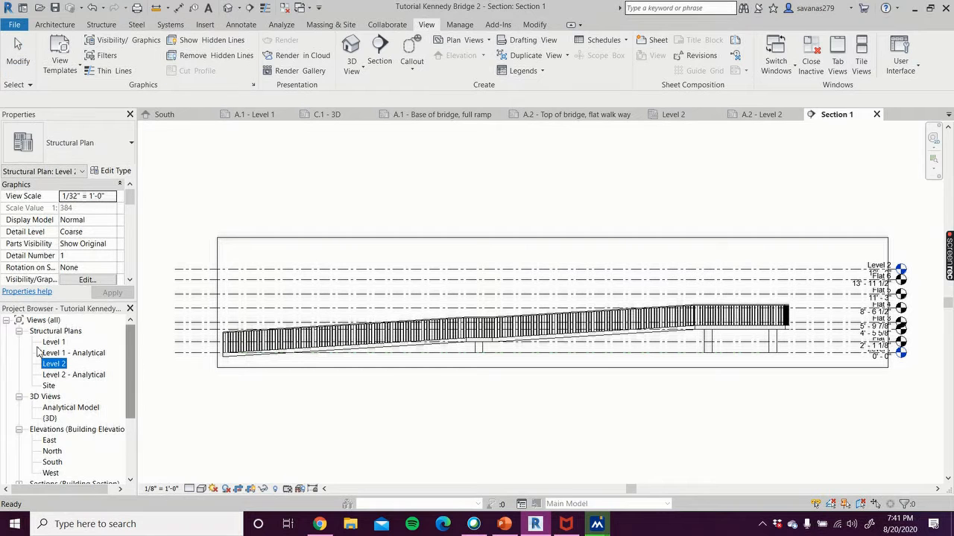
double_click(54, 364)
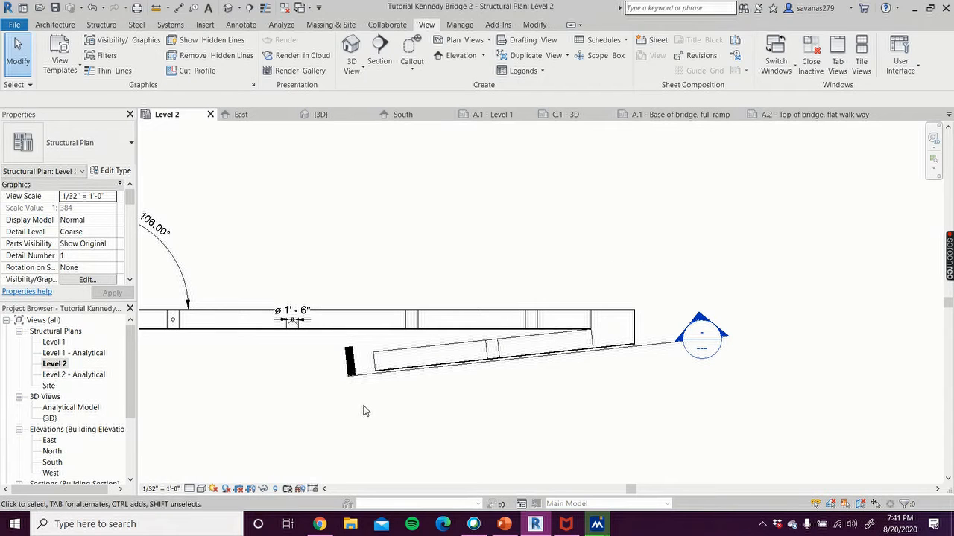
Create a horizontal building section just below the long straight walkway, from outside the bend to beyond the landing end
scroll(359, 409, down, 3)
middle_drag(366, 412, 536, 442)
scroll(465, 419, up, 1)
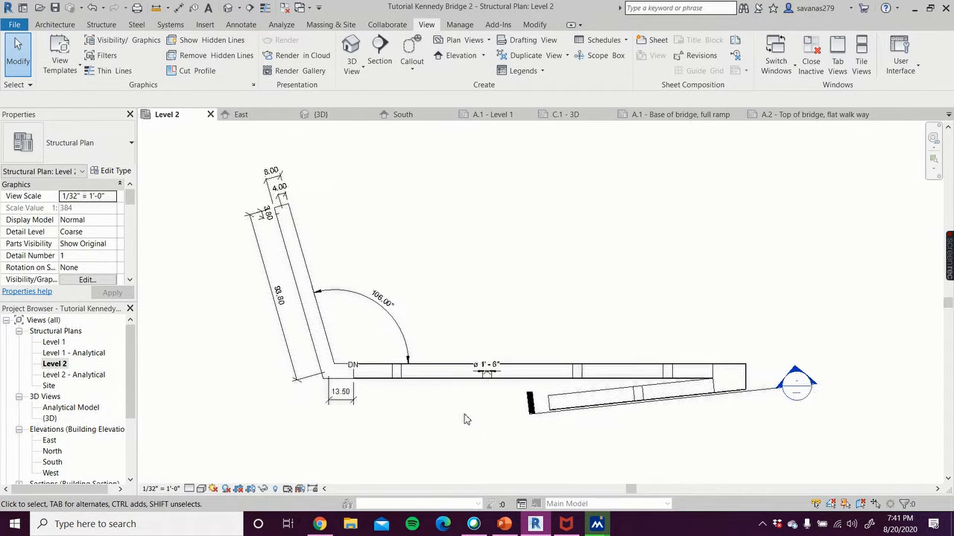
scroll(465, 419, up, 1)
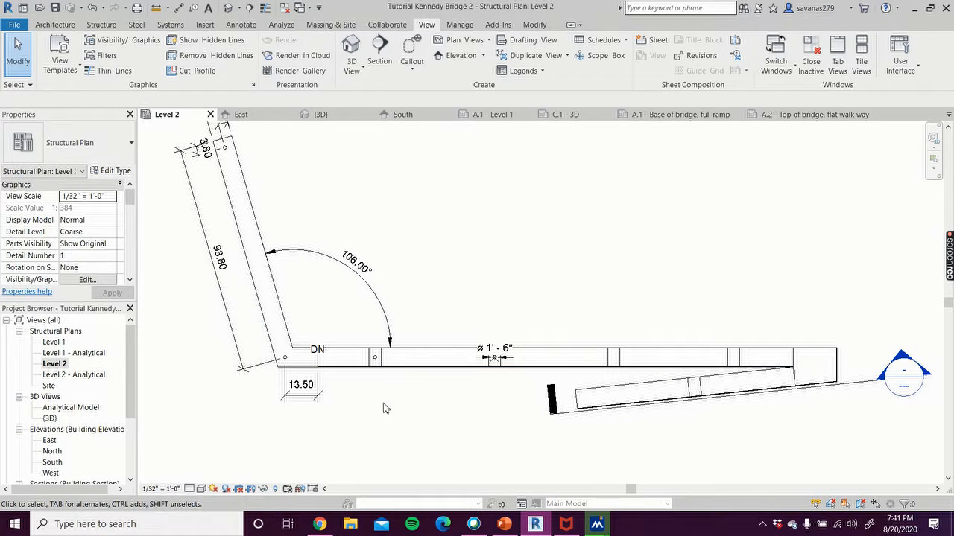
click(379, 46)
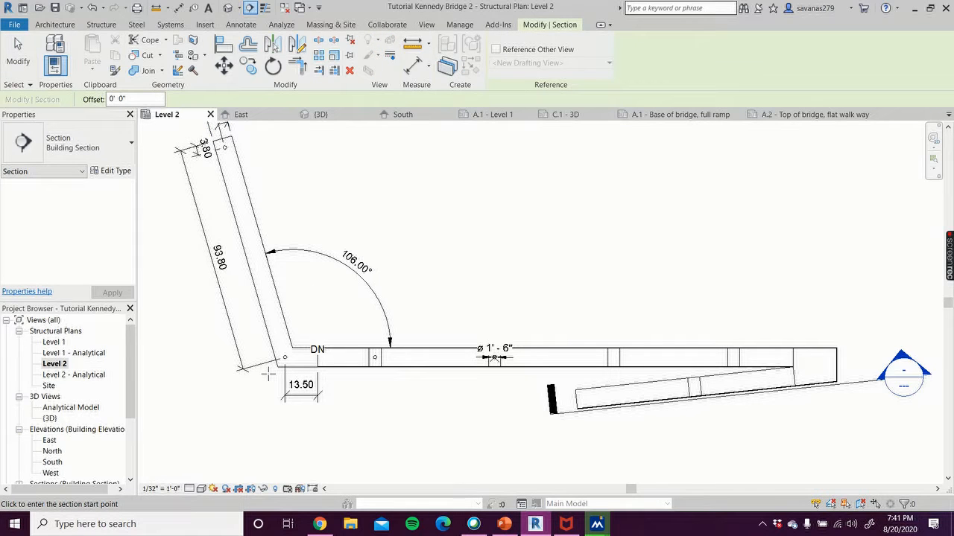
click(240, 367)
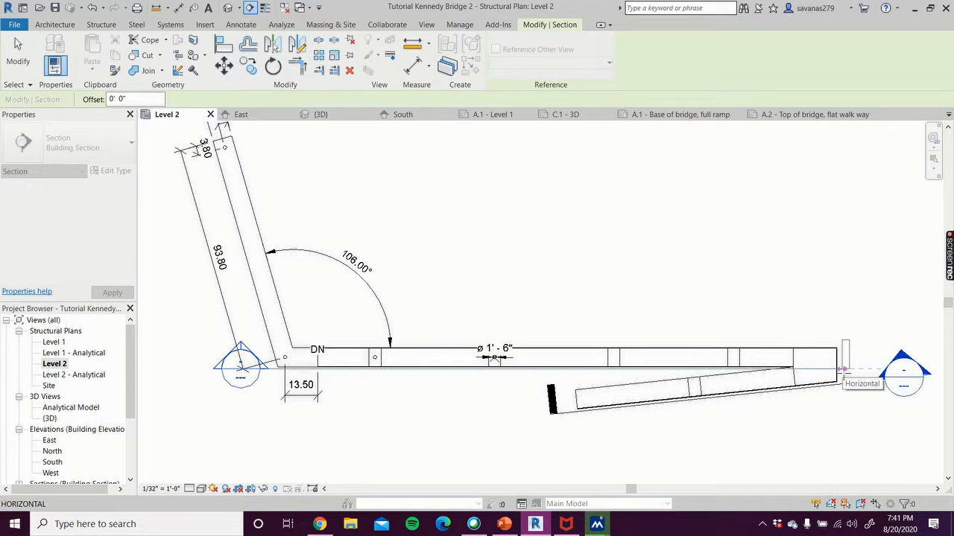
click(843, 369)
key(Escape)
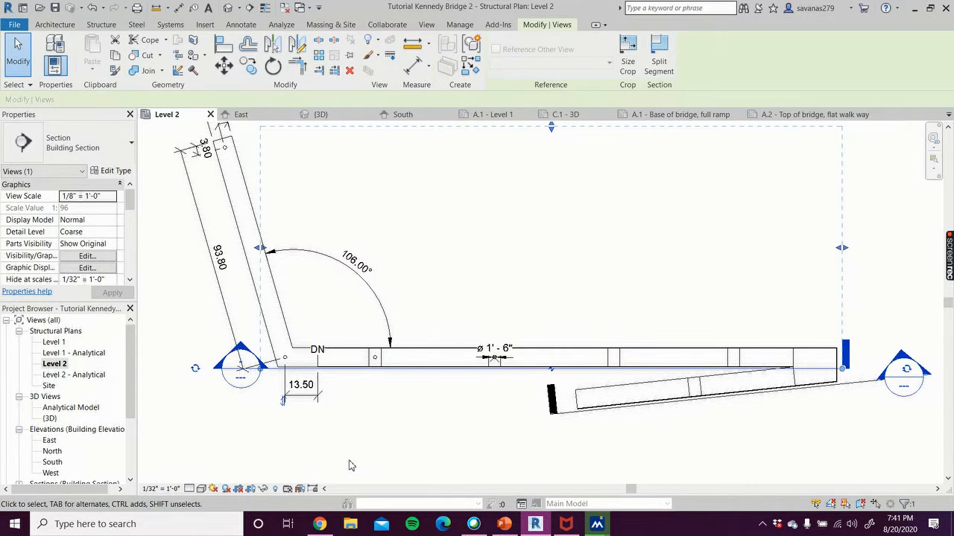
middle_drag(351, 465, 401, 445)
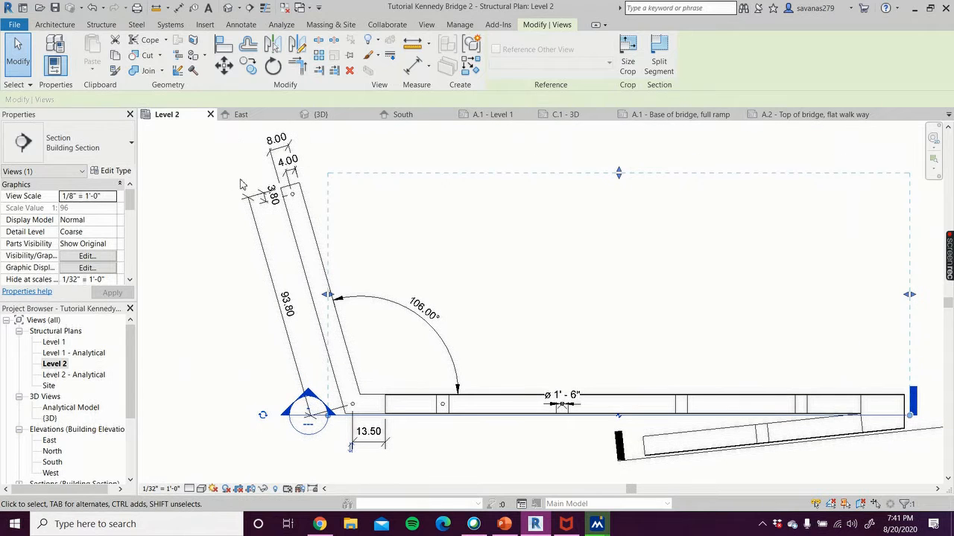
scroll(339, 426, up, 4)
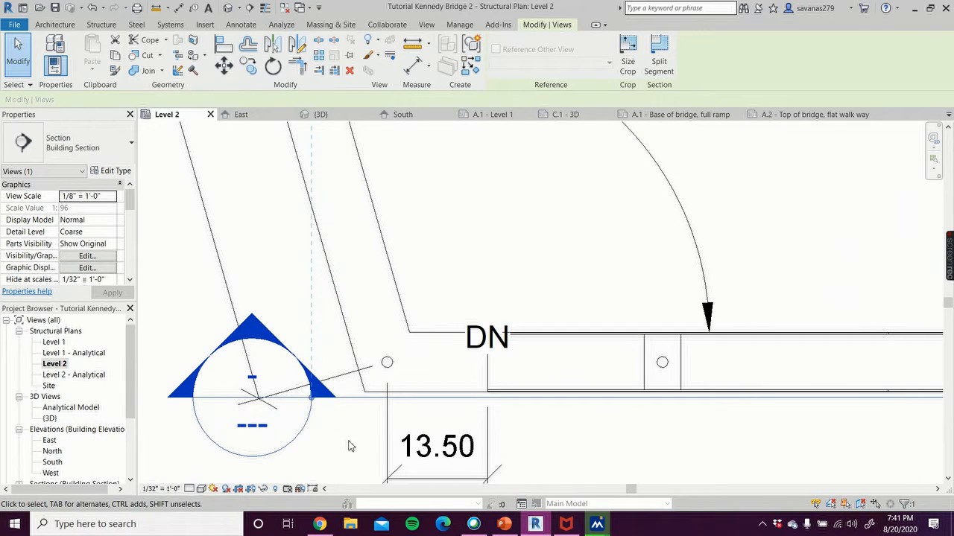
key(Escape)
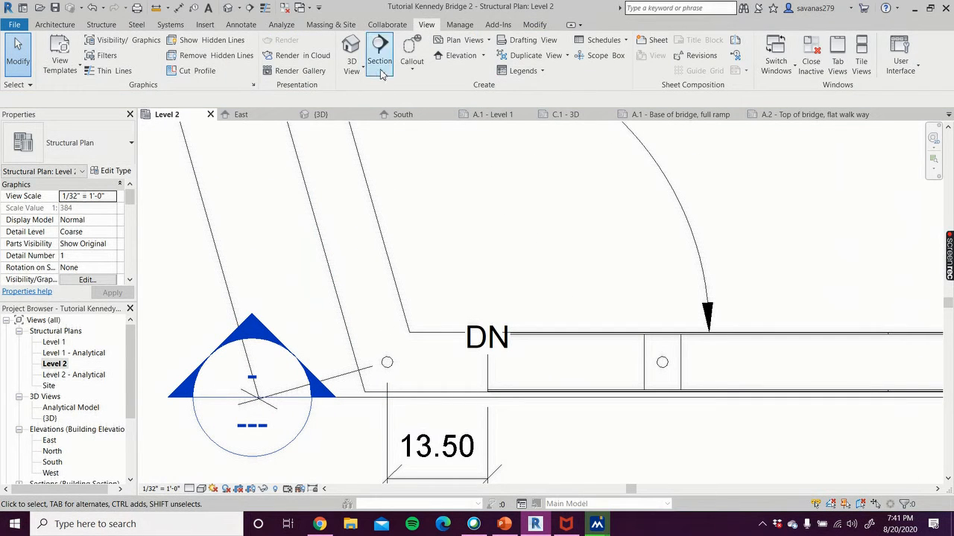
Create a building section along the outer edge of the angled walkway at 106°, from below the bend past its far end
click(379, 49)
click(375, 429)
scroll(313, 388, down, 5)
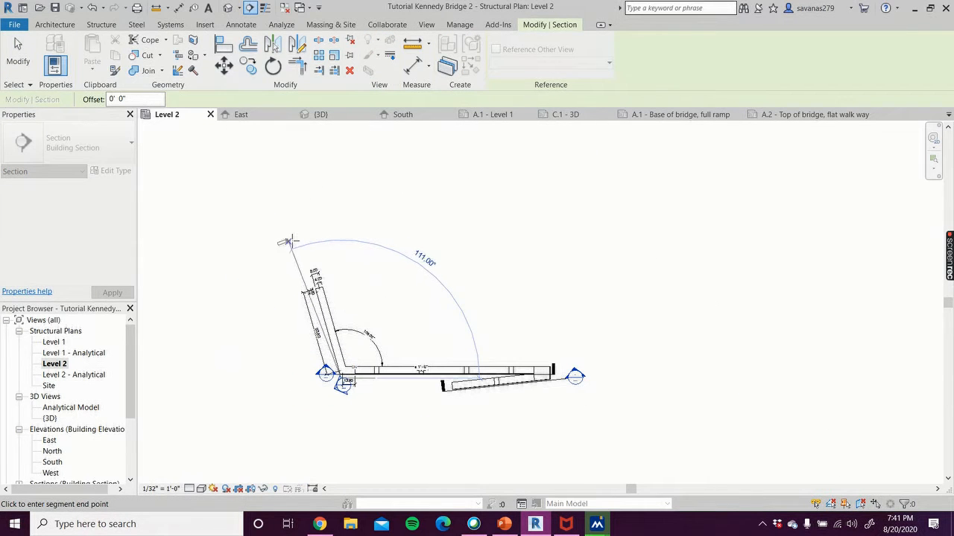
scroll(296, 275, down, 1)
scroll(296, 275, up, 5)
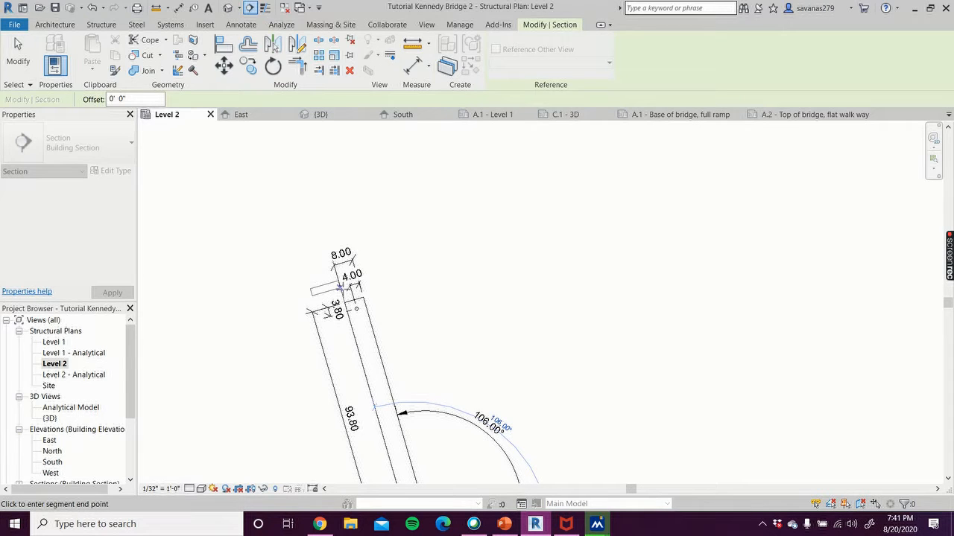
click(339, 287)
middle_drag(466, 323, 458, 297)
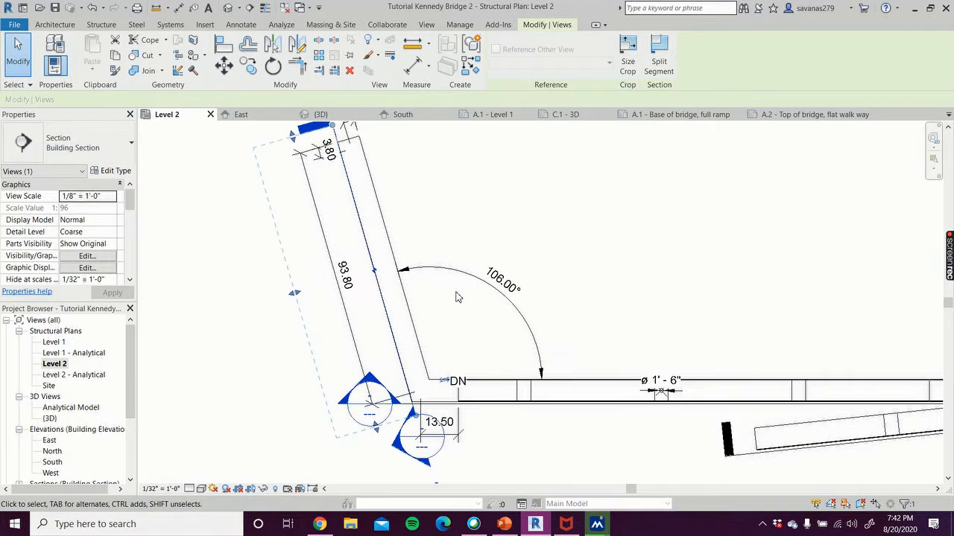
click(182, 280)
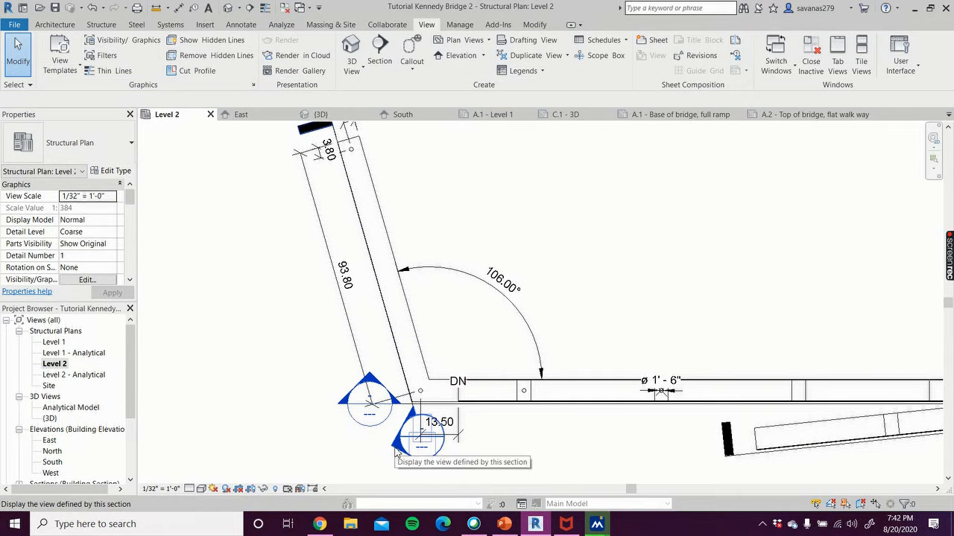
scroll(406, 425, up, 3)
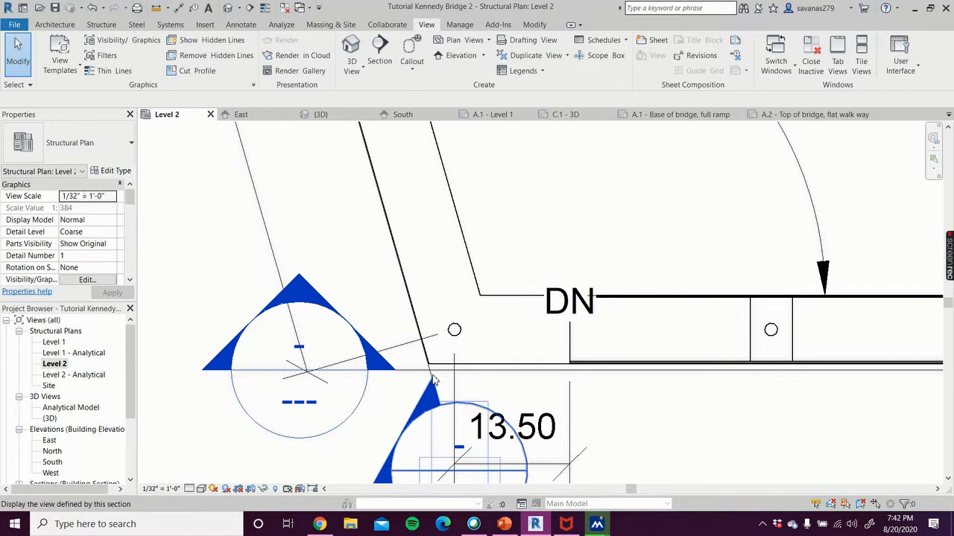
Move the angled walkway's section line slightly outward from the walkway edge and flip it to look towards the walkway
scroll(431, 376, up, 3)
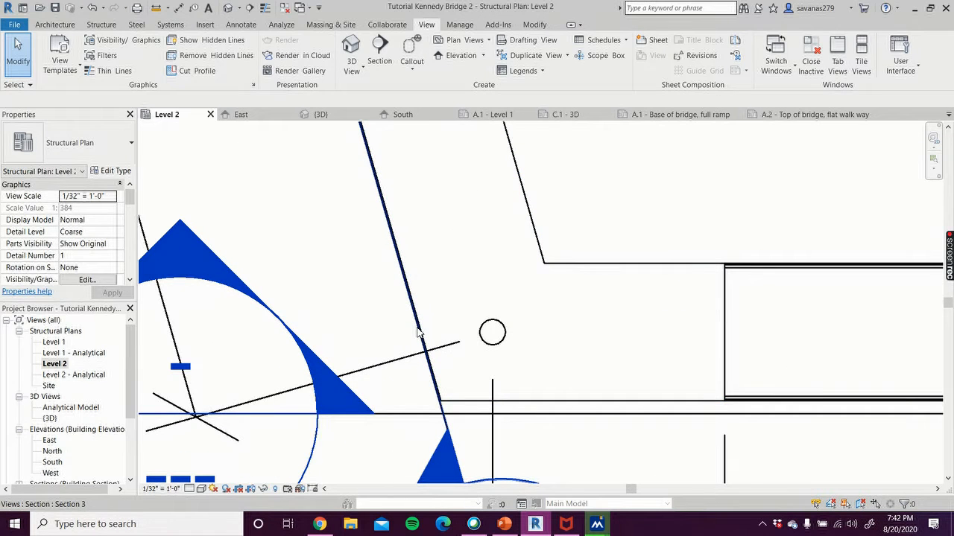
click(418, 333)
scroll(388, 343, down, 4)
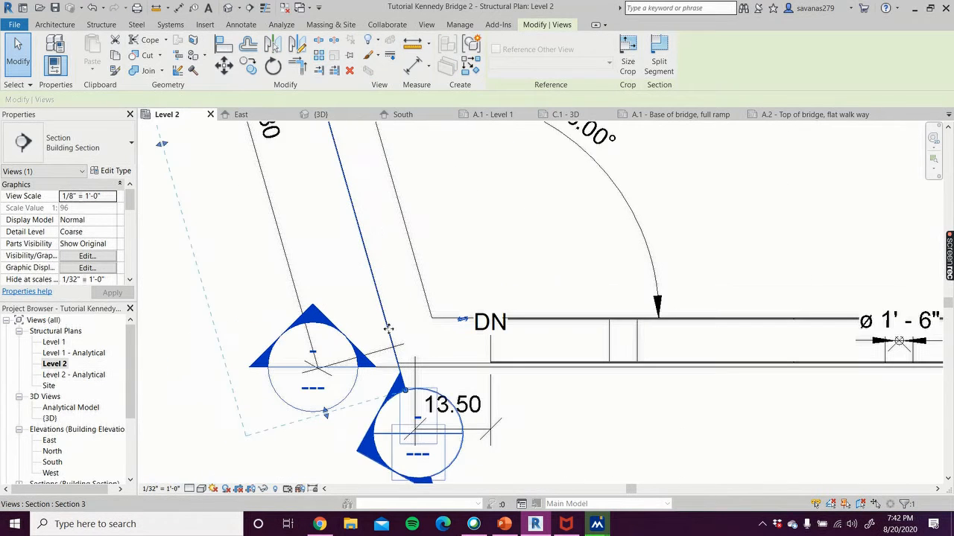
drag(375, 333, 383, 330)
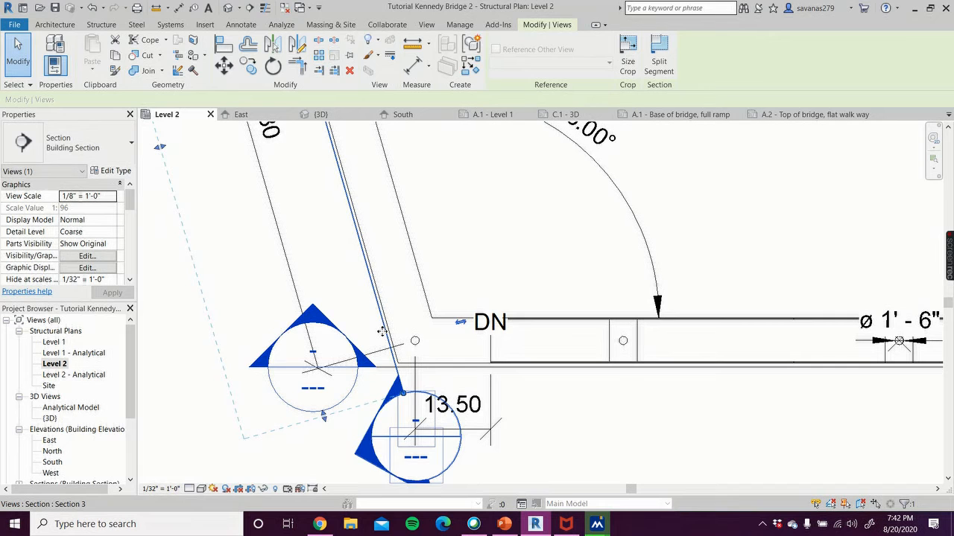
scroll(383, 330, down, 2)
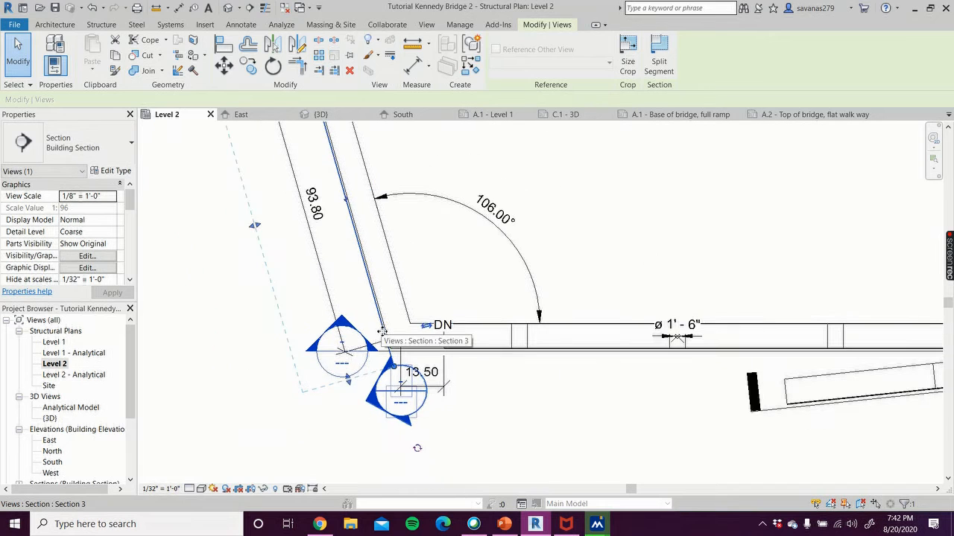
click(426, 334)
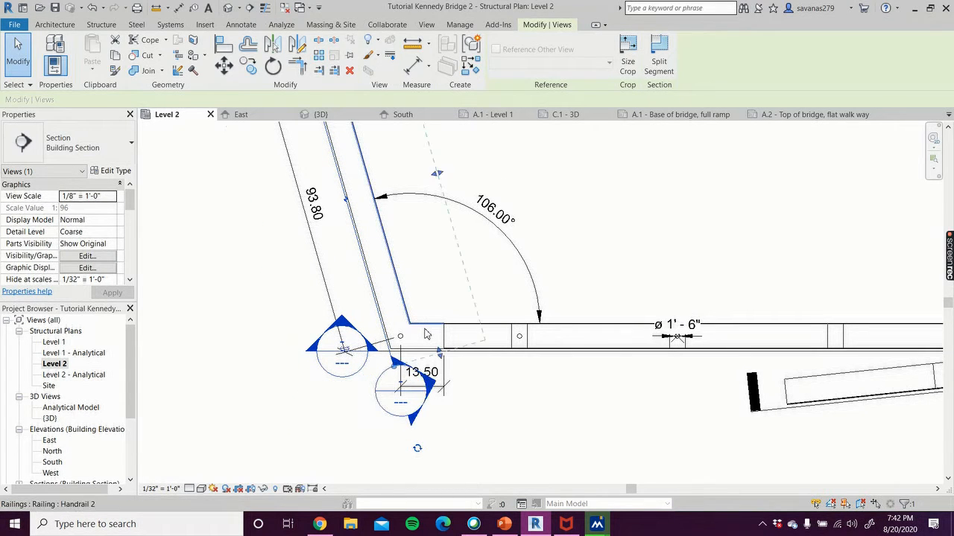
Show the angled walkway section's head bubble only at its far end, with a plain tail at the bend, and lengthen the far end
scroll(435, 301, down, 2)
middle_drag(435, 301, 438, 329)
scroll(432, 326, up, 1)
scroll(430, 326, down, 2)
scroll(429, 394, up, 4)
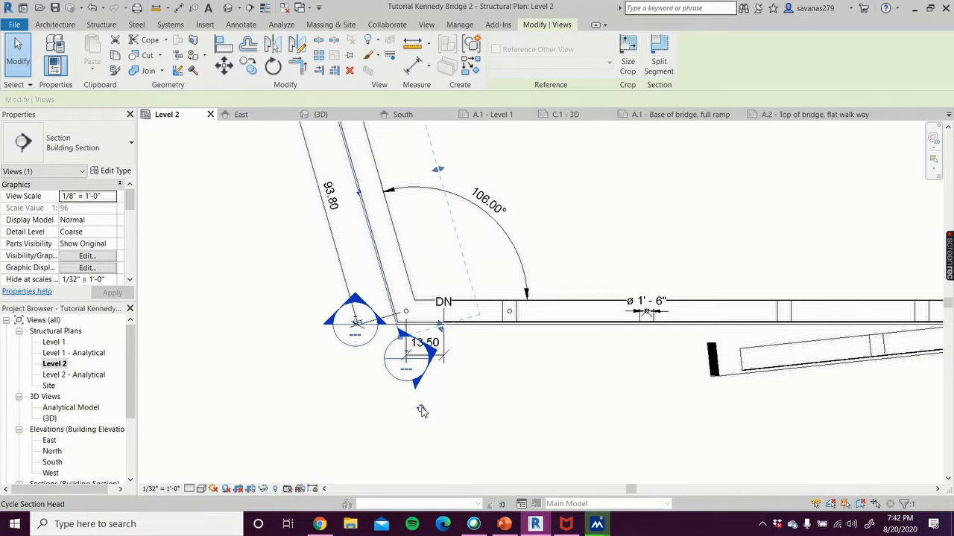
click(422, 410)
scroll(377, 386, down, 1)
middle_drag(377, 386, 421, 508)
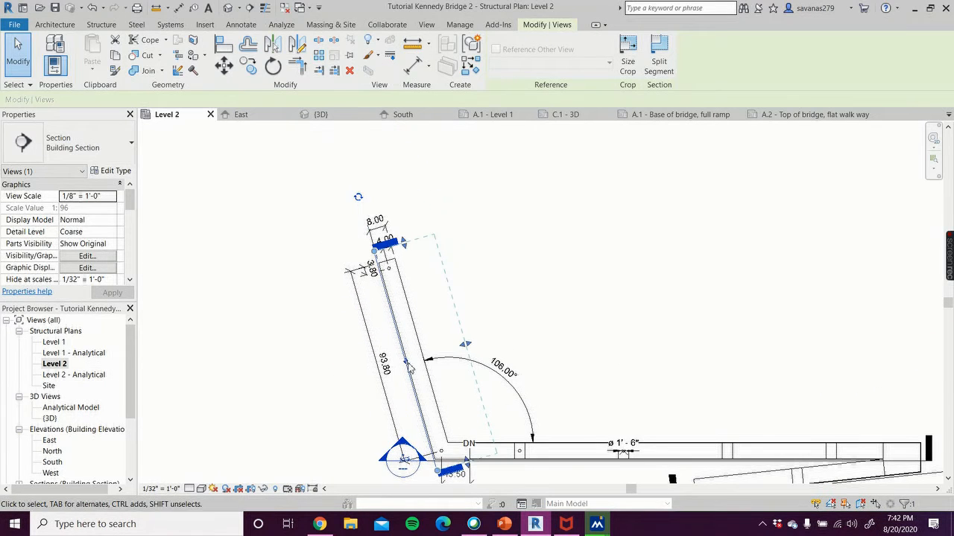
click(359, 197)
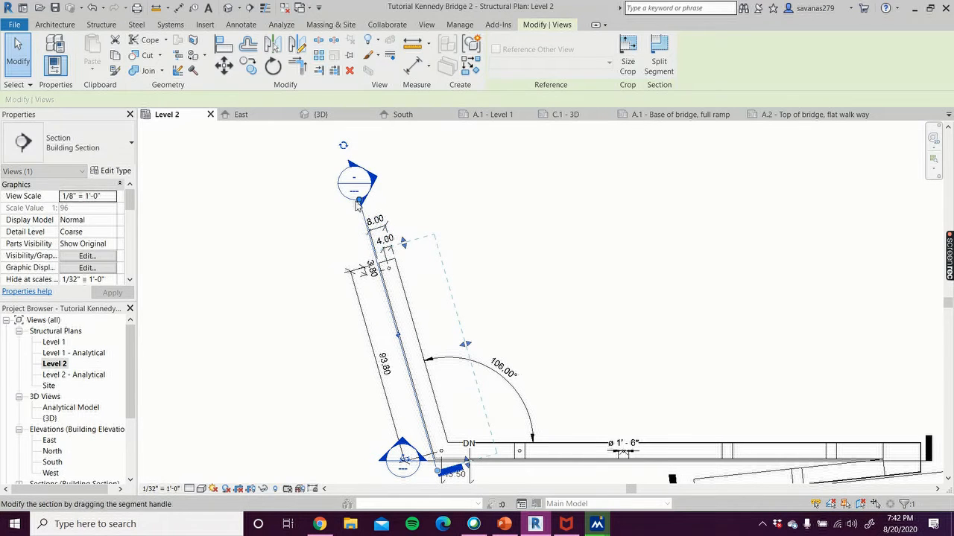
Extend the tail of the angled walkway's section line further out past the bend
middle_drag(577, 341, 538, 263)
drag(406, 386, 426, 426)
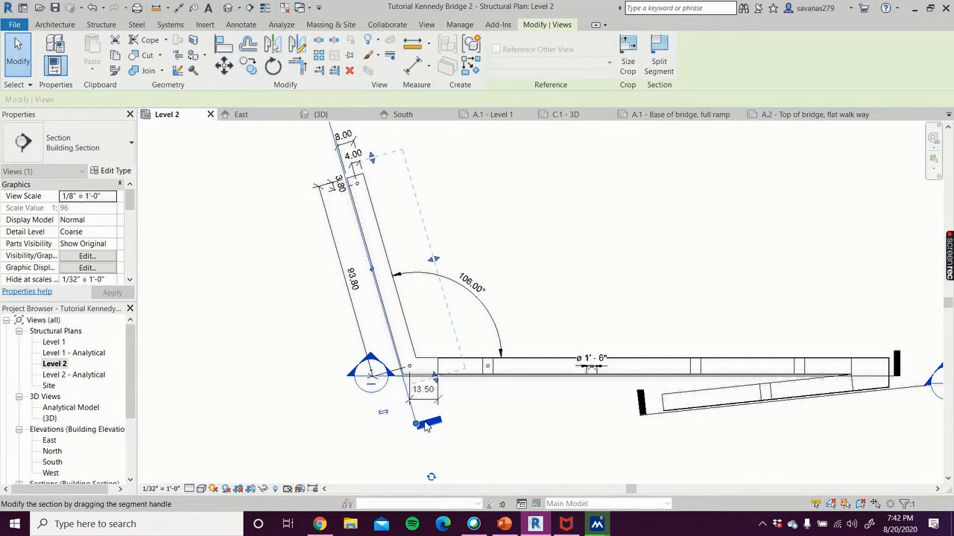
click(497, 436)
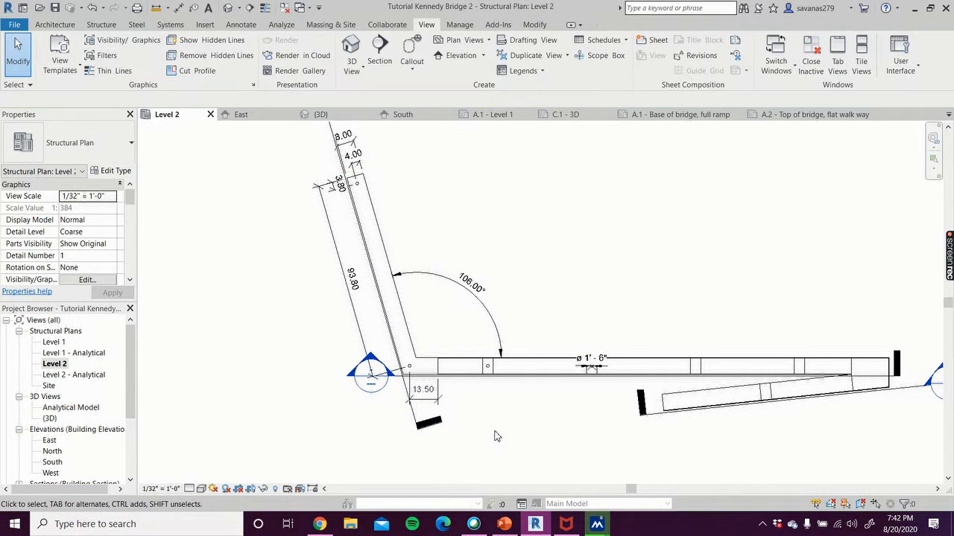
Pull the head of the straight walkway's section line farther outward from the bend, clear of the 93.80 dimension
click(391, 382)
drag(389, 382, 353, 381)
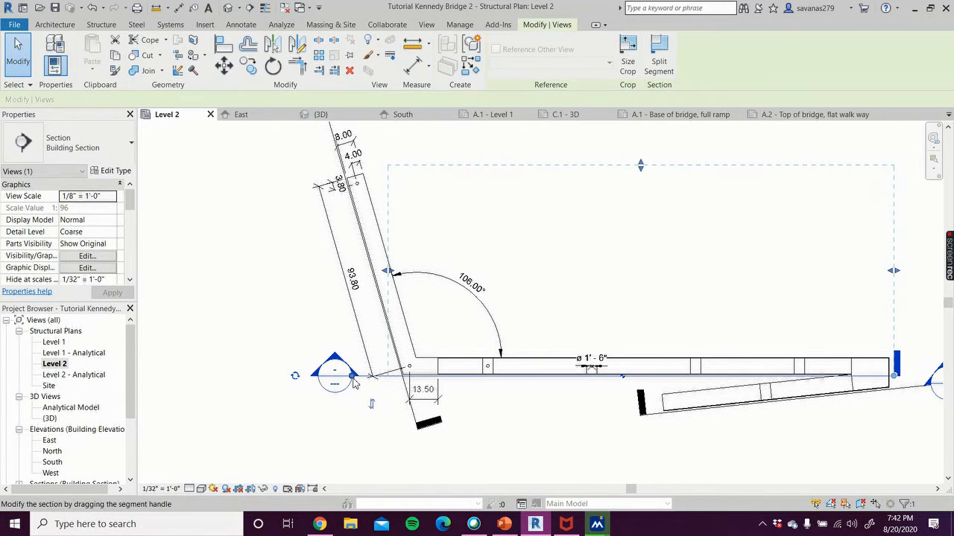
click(356, 438)
Swap the ramp section's end symbols so the head sits at the ramp's free end and the tail at the landing
scroll(356, 438, down, 2)
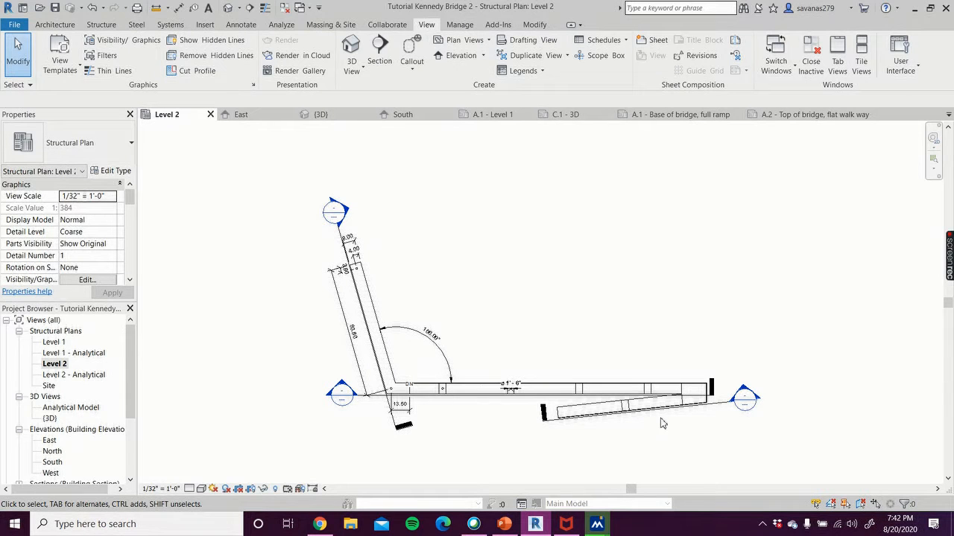
click(637, 409)
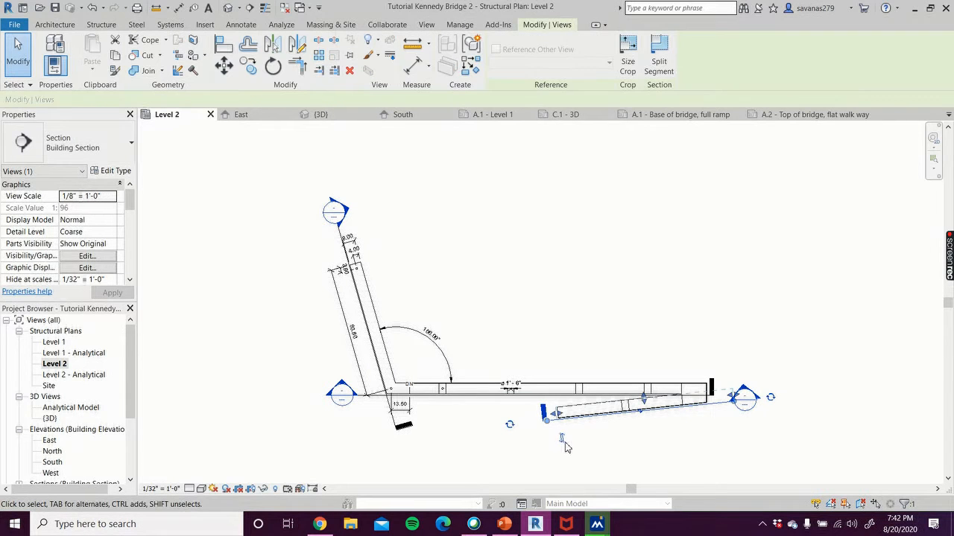
click(509, 428)
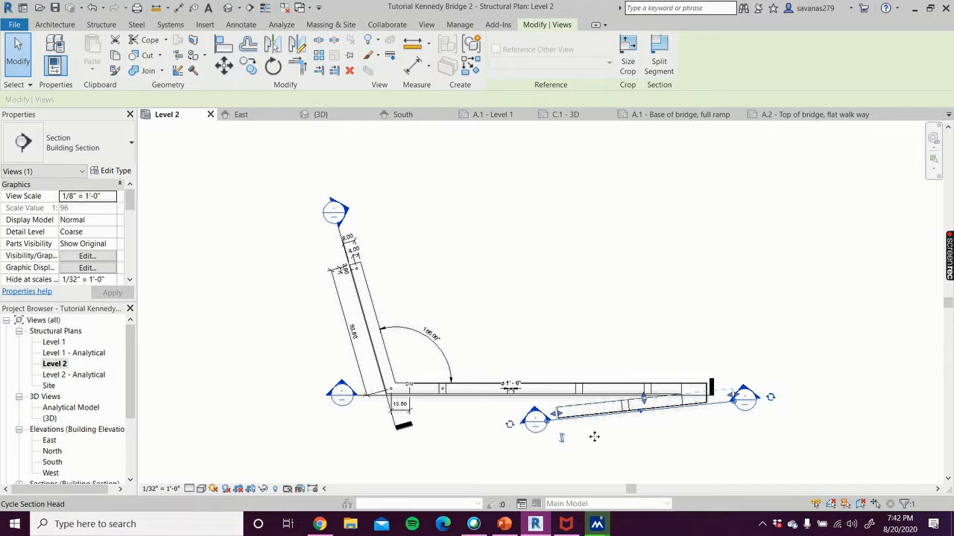
click(770, 398)
click(749, 453)
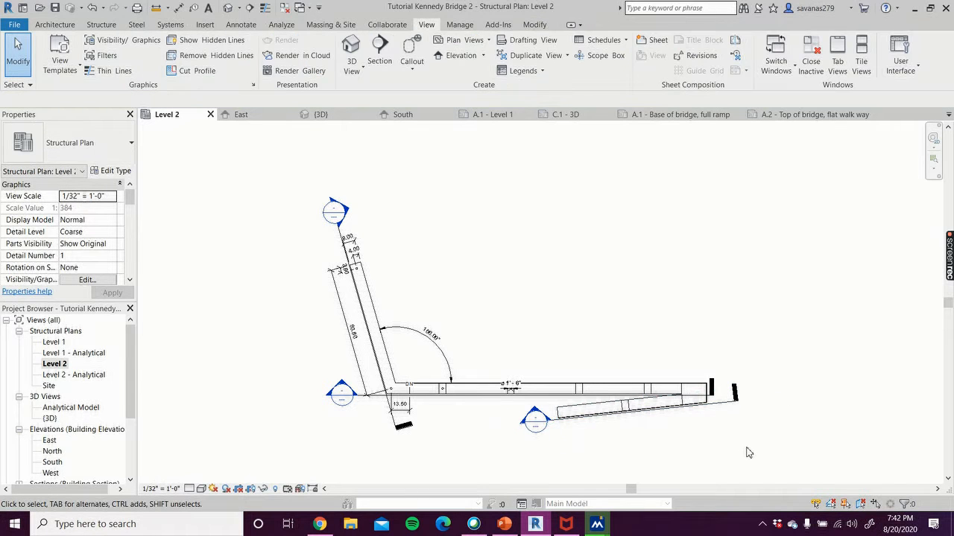
Pull the straight walkway section's far clip boundary in to just beyond the walkway's far edge
scroll(488, 452, up, 3)
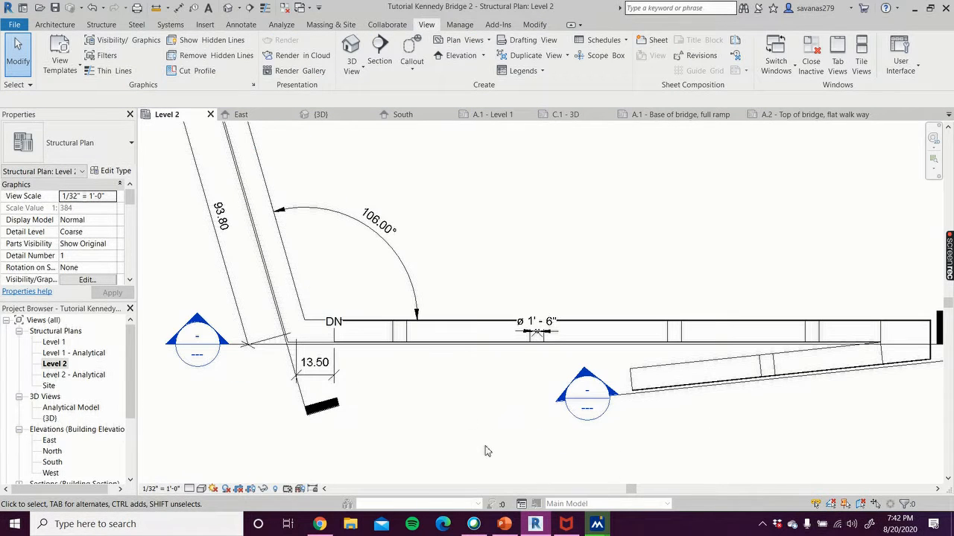
click(273, 348)
scroll(443, 247, down, 2)
scroll(545, 183, down, 1)
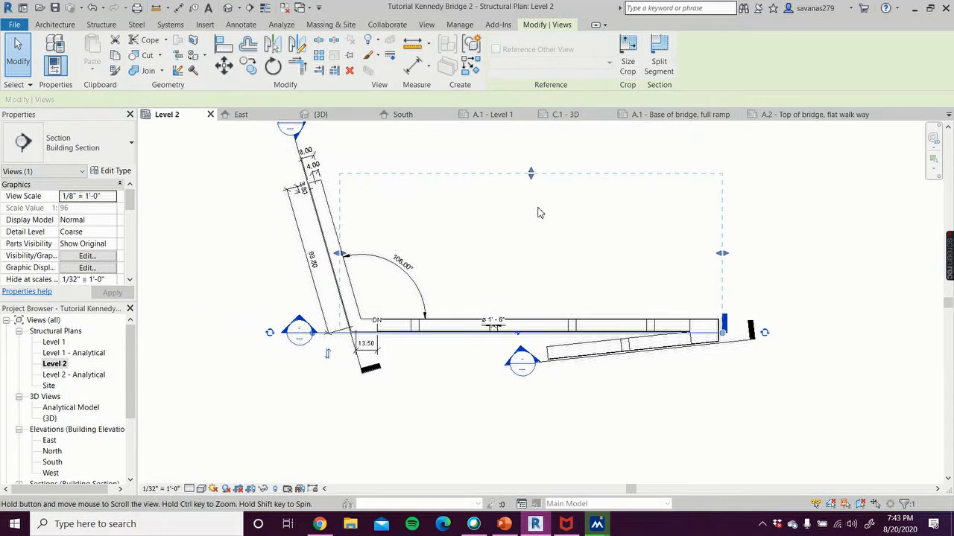
drag(532, 181, 533, 323)
scroll(514, 324, up, 3)
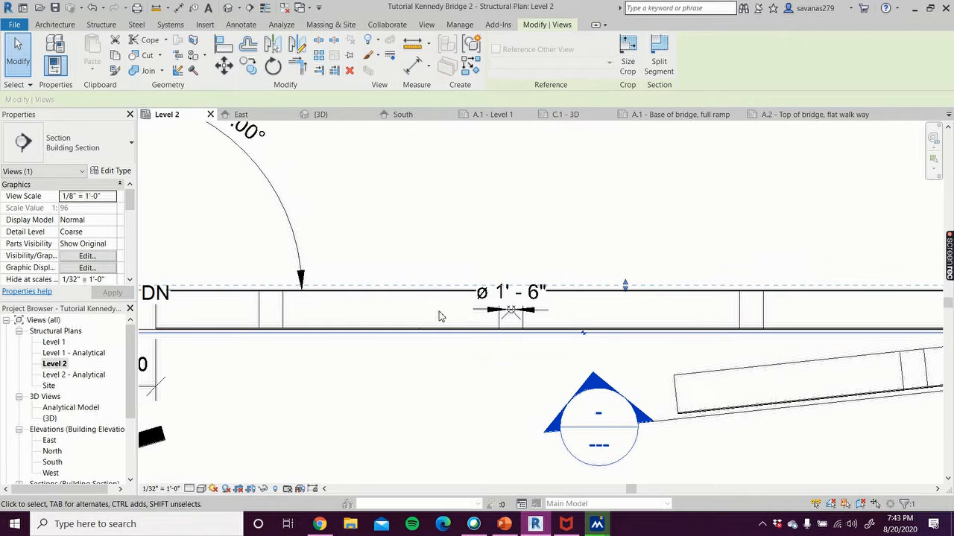
Pull the angled walkway section's far clip boundary in to the walkway's inner edge
middle_drag(402, 381, 634, 432)
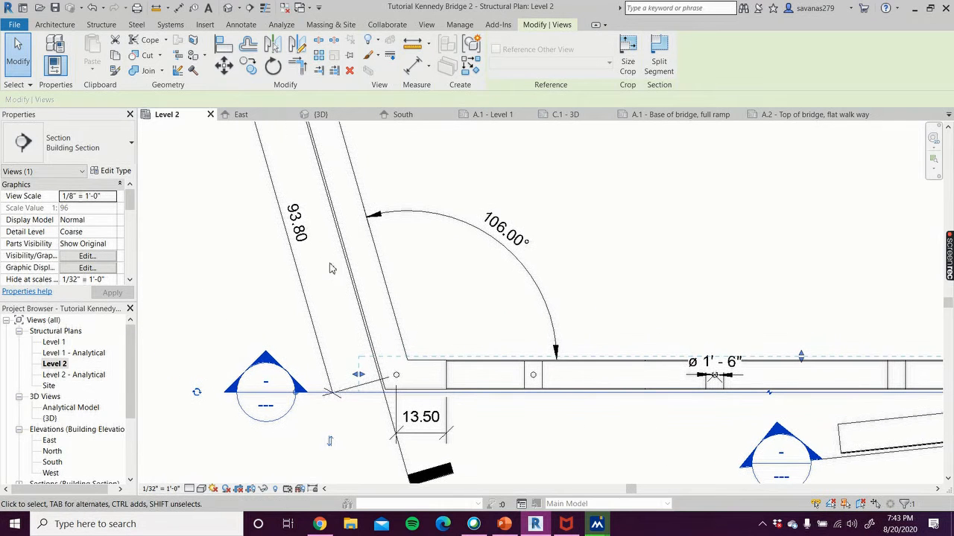
click(404, 468)
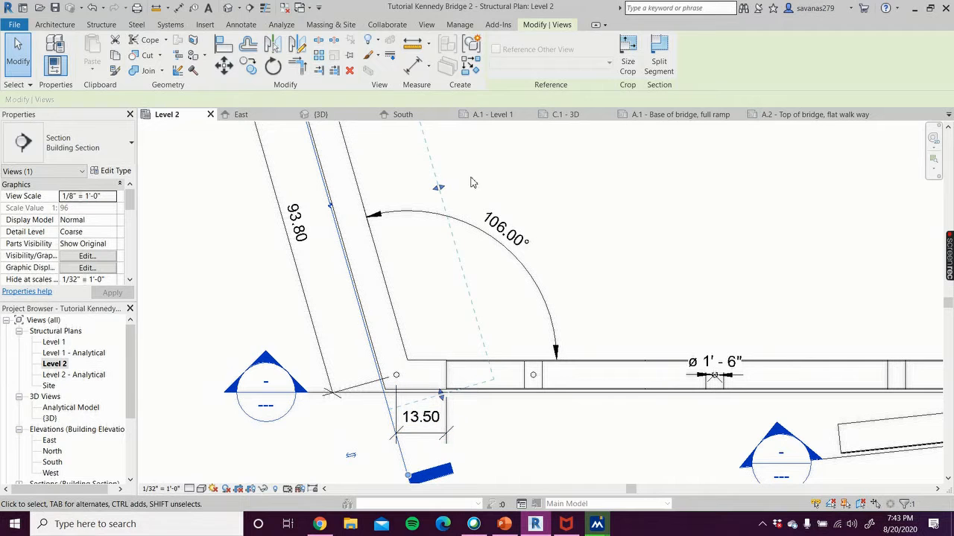
drag(438, 192, 373, 231)
click(607, 211)
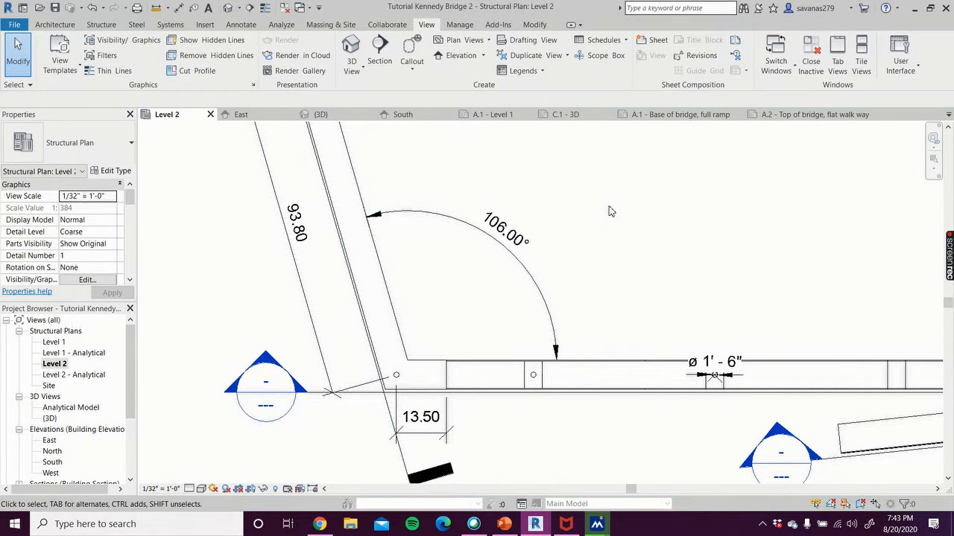
Create a new sheet with the Tutorial Bridge title block
scroll(617, 217, down, 3)
middle_drag(617, 216, 483, 277)
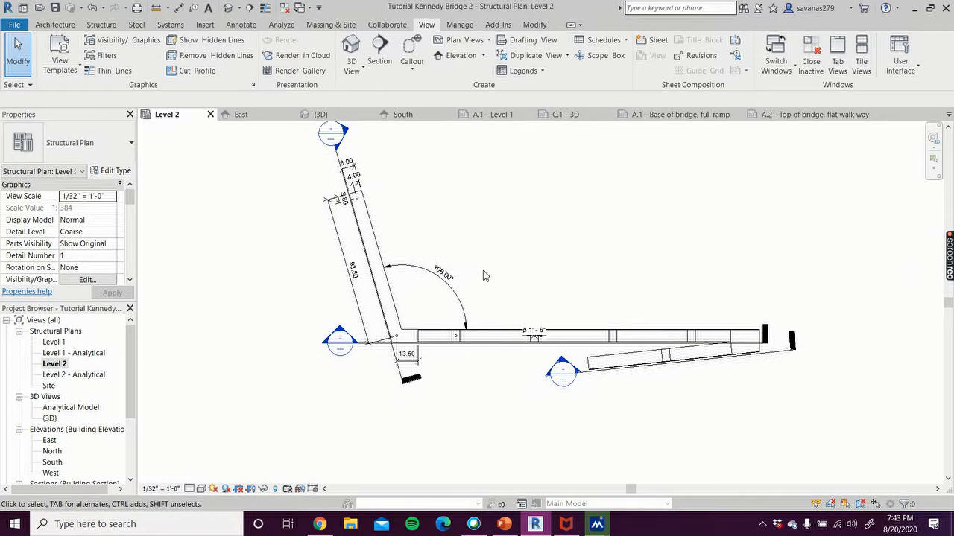
drag(134, 397, 134, 453)
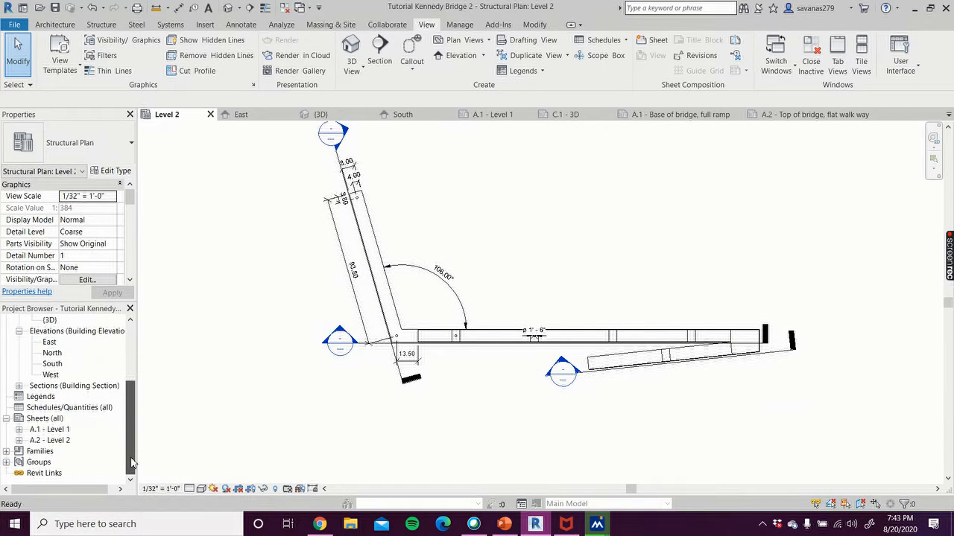
click(39, 419)
right_click(39, 420)
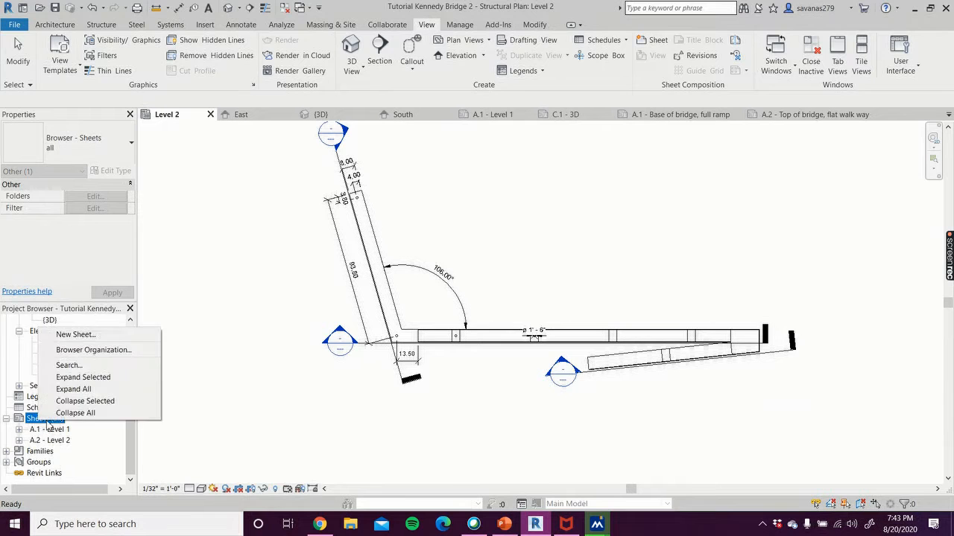
click(108, 337)
click(495, 400)
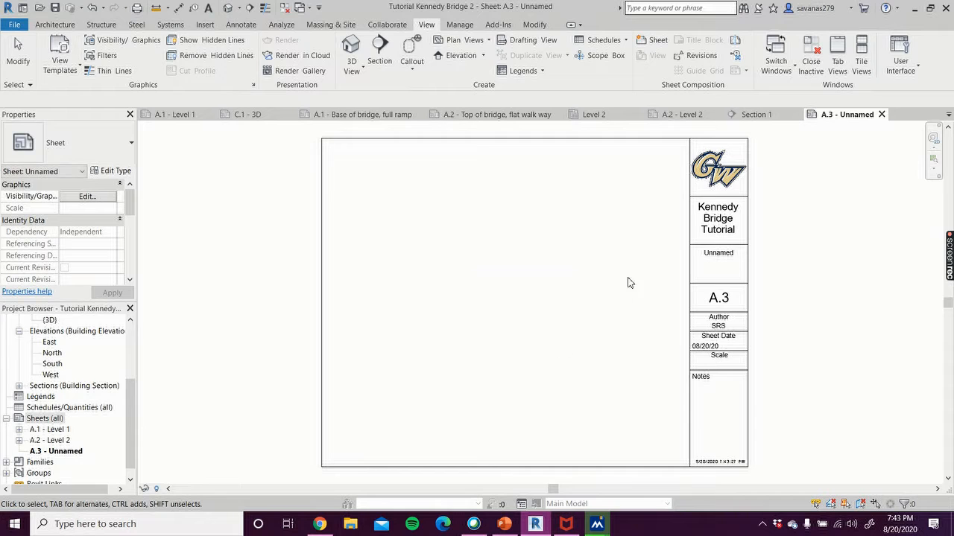
Name the new sheet "Side Section Views" and set its sheet number to B.1
click(728, 258)
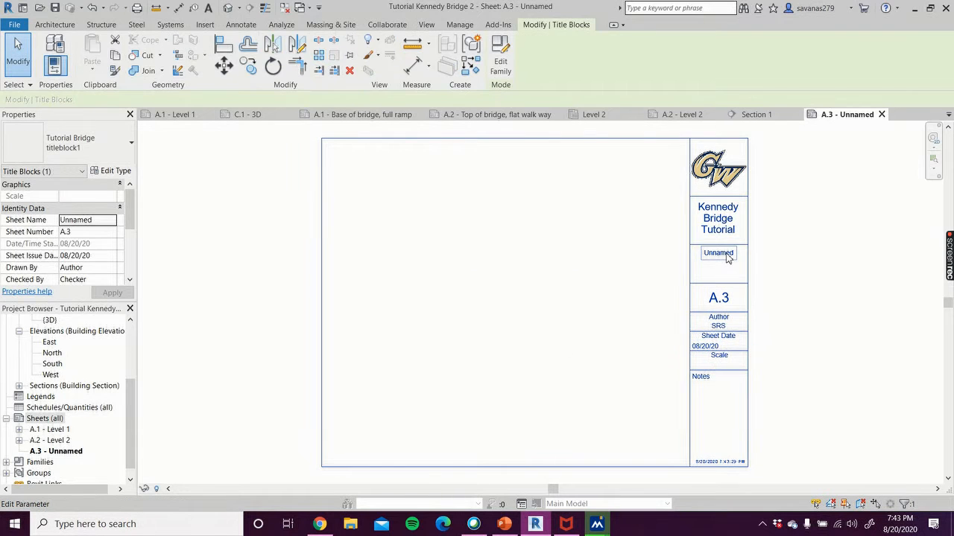
click(726, 256)
text(Side S)
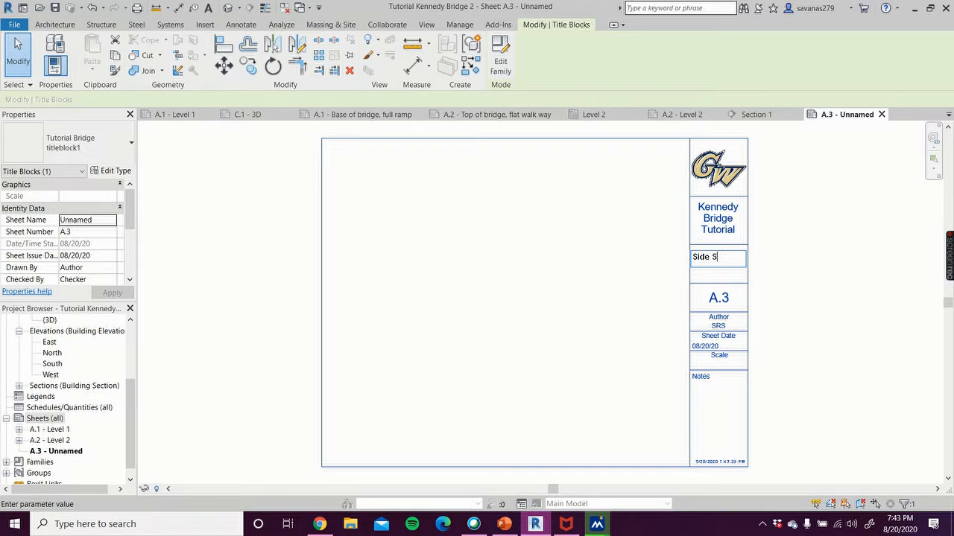
text(ection Views)
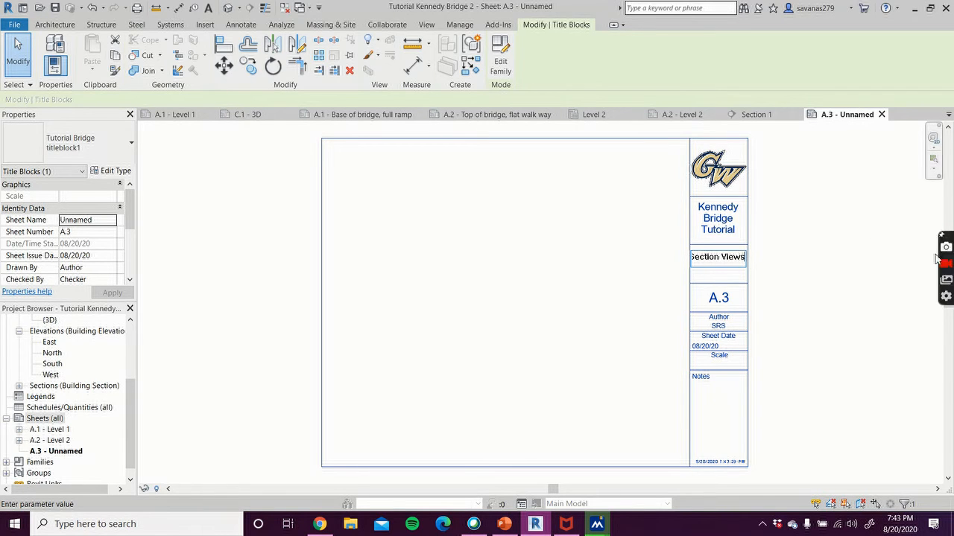
click(818, 348)
click(729, 298)
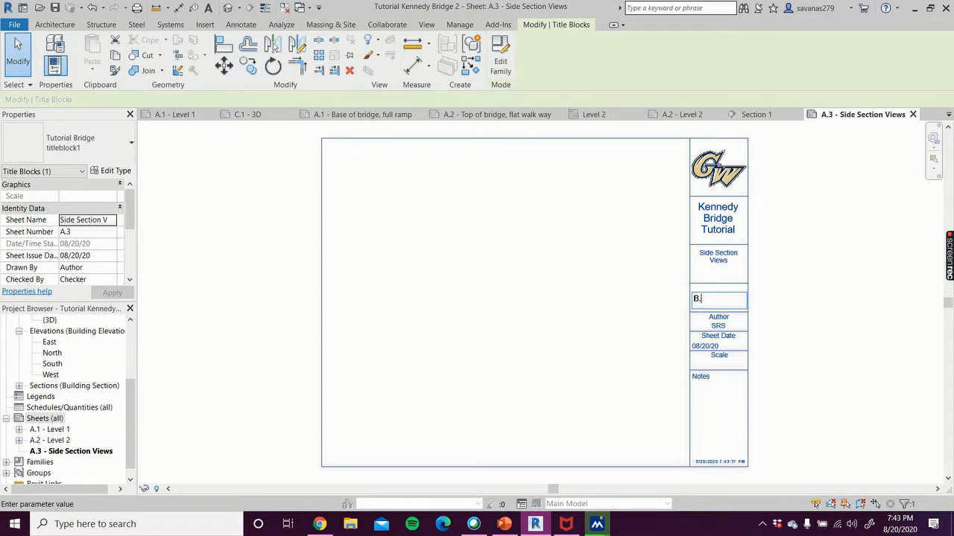
click(866, 362)
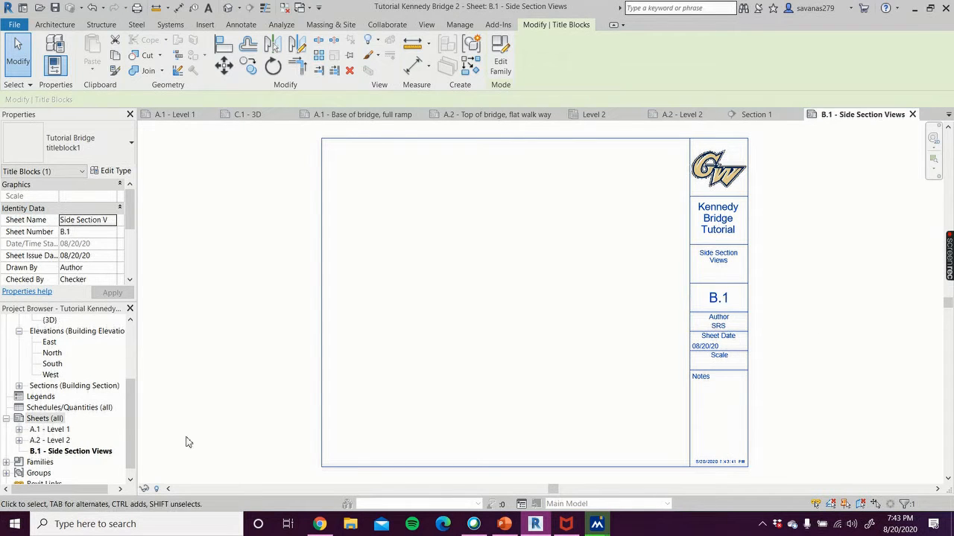
In the Level 2 structural plan, rename the lower, slanted ramp's section view as "Front Ramp"
drag(131, 425, 138, 339)
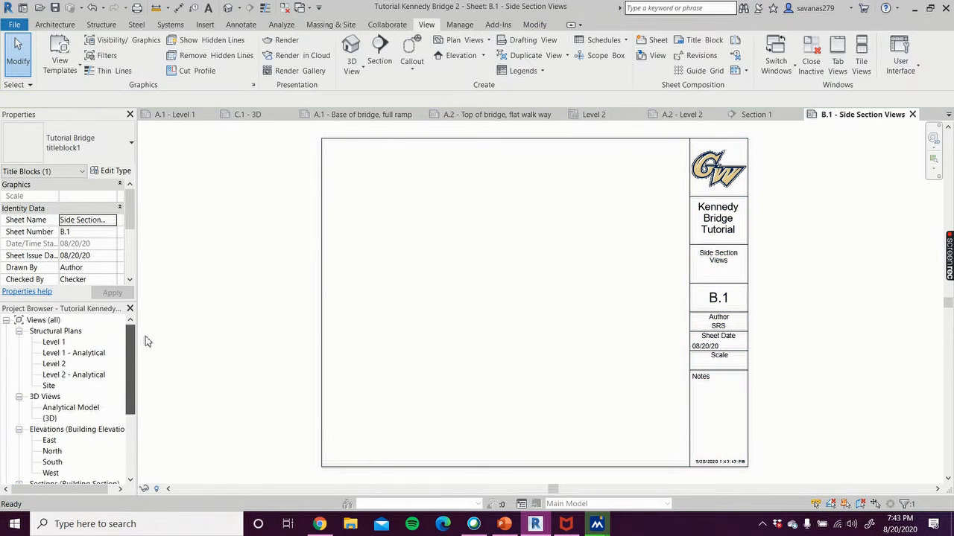
double_click(54, 364)
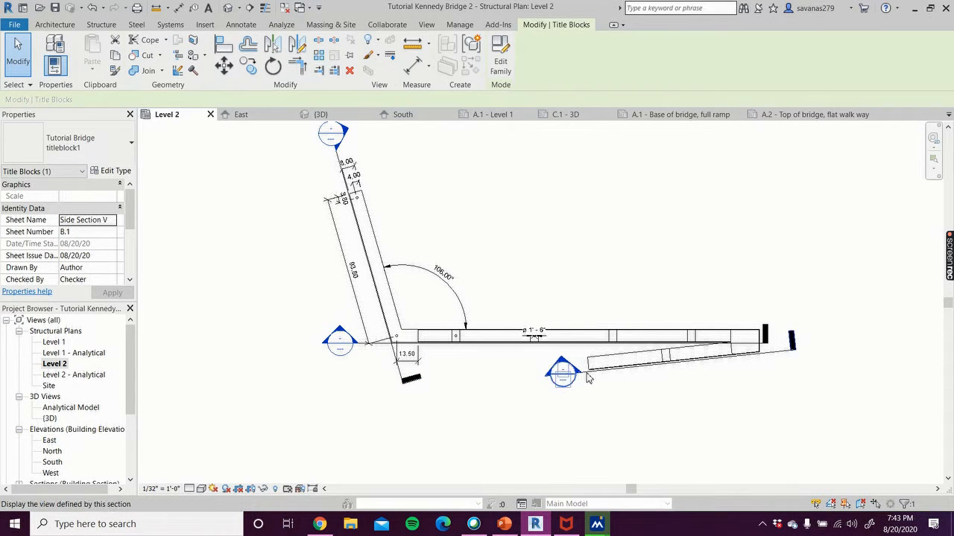
scroll(638, 395, up, 4)
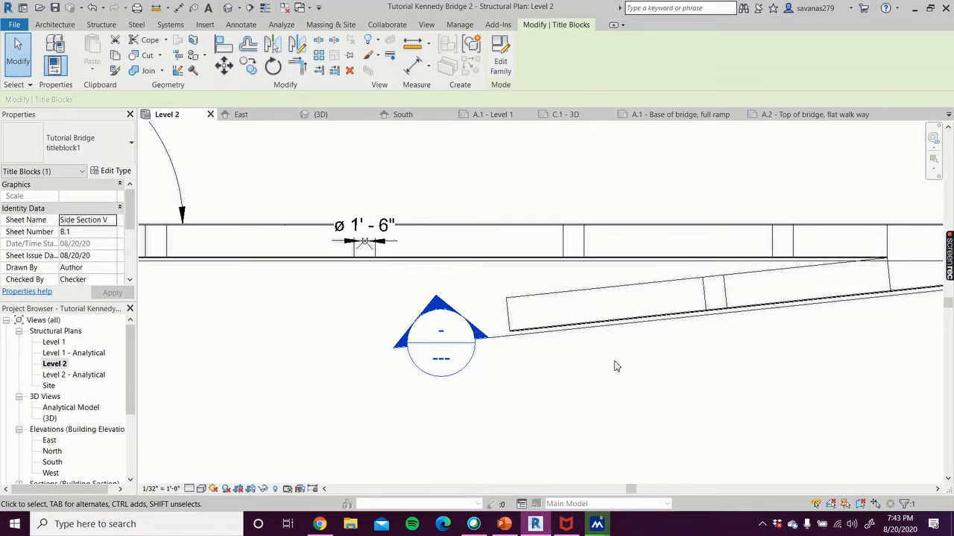
click(617, 333)
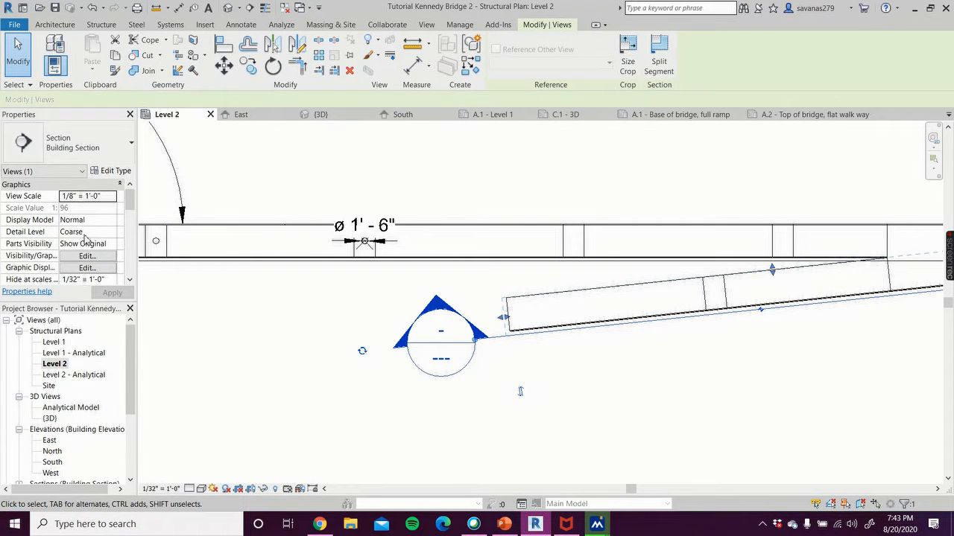
scroll(84, 237, down, 5)
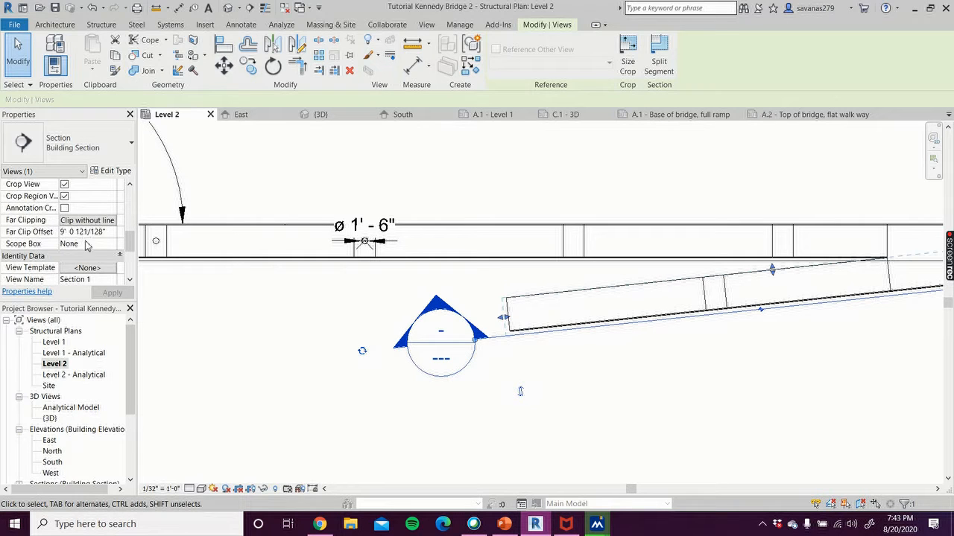
scroll(86, 246, down, 3)
scroll(75, 233, up, 1)
click(102, 209)
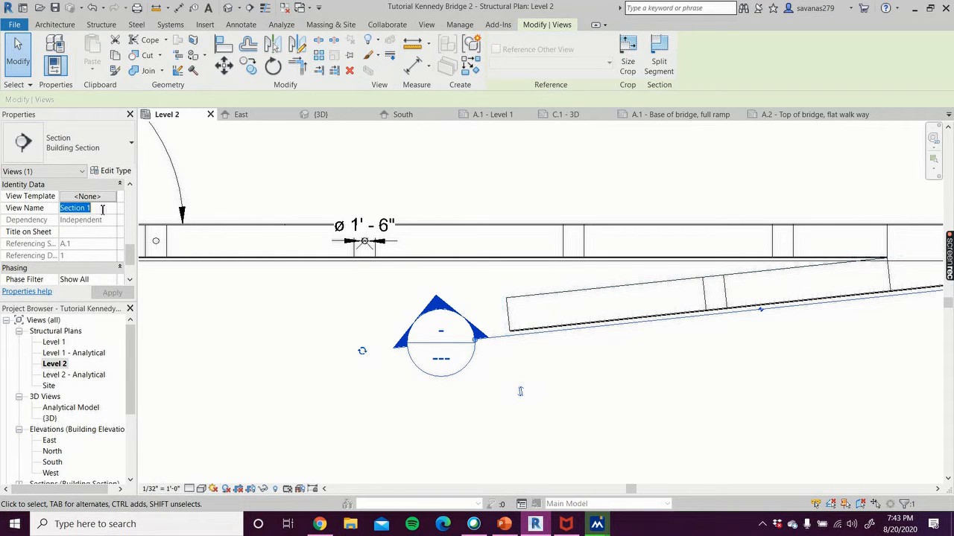
text(Front R)
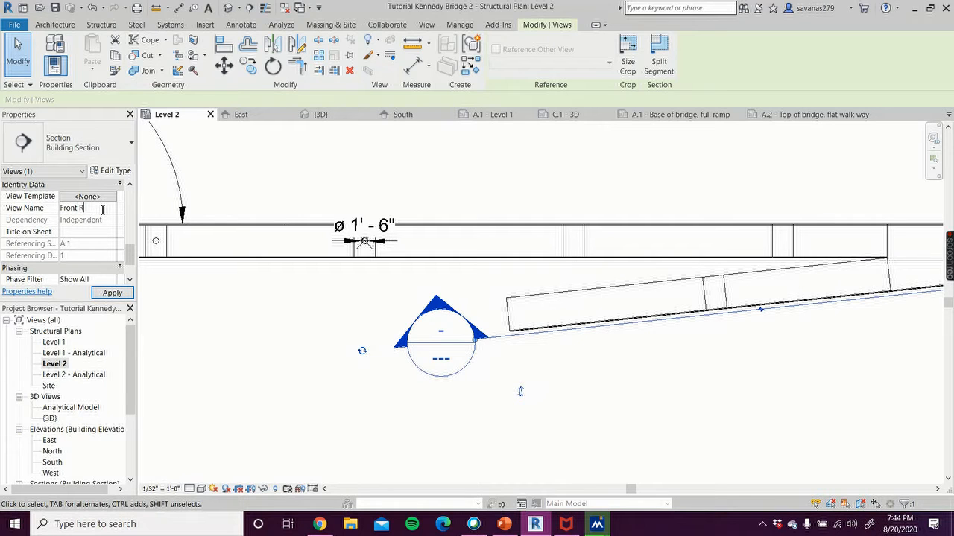
click(117, 295)
Rename the section view running along the long horizontal walkway as "Back Ramp"
scroll(225, 328, down, 2)
scroll(225, 328, down, 2)
middle_drag(313, 363, 749, 473)
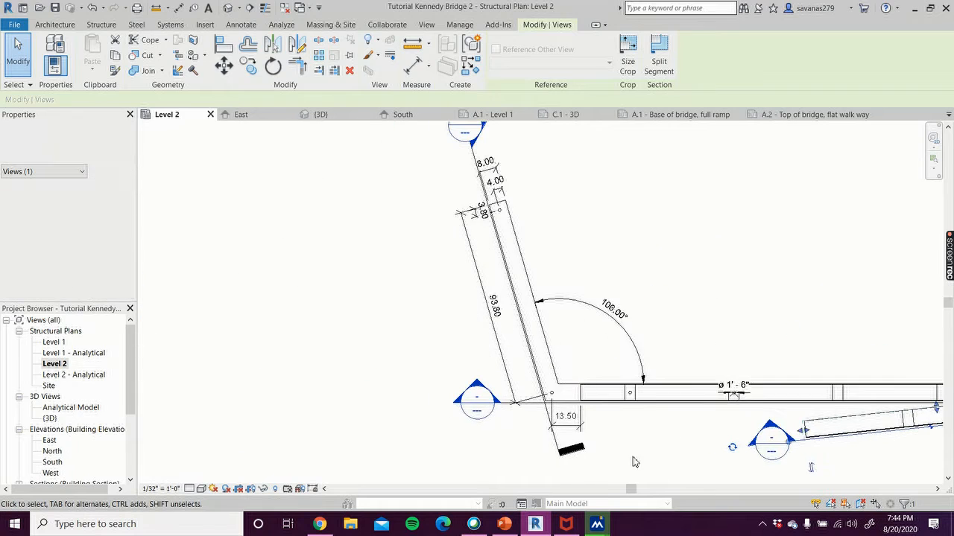
scroll(621, 463, up, 3)
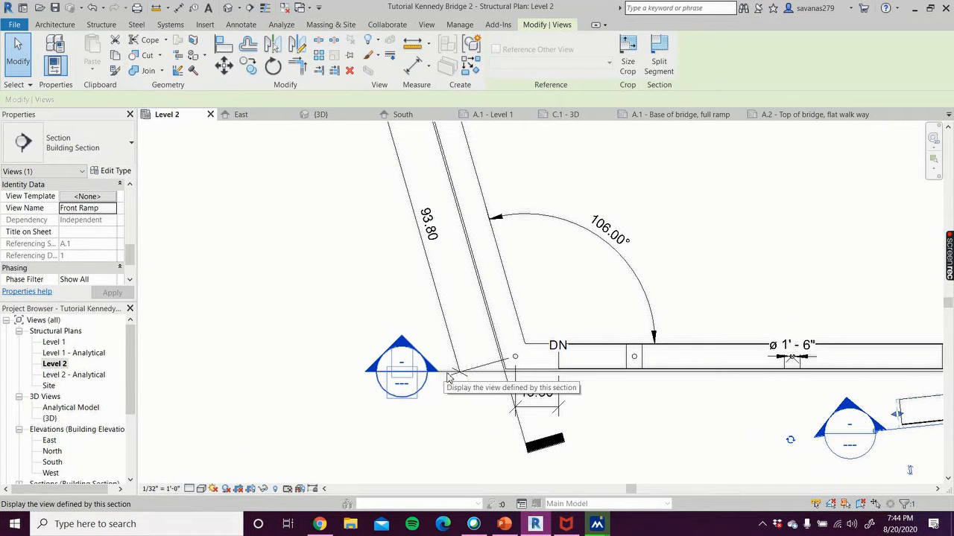
click(487, 380)
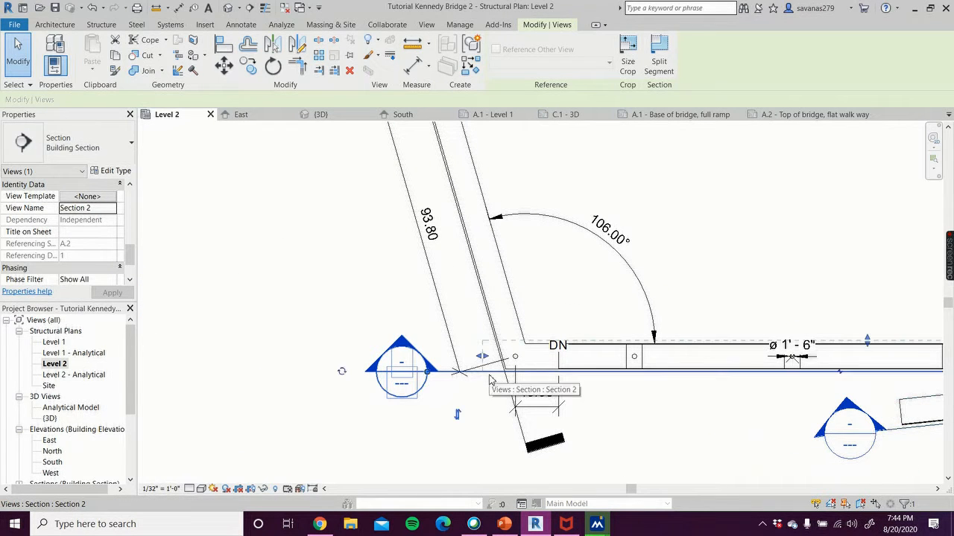
click(100, 211)
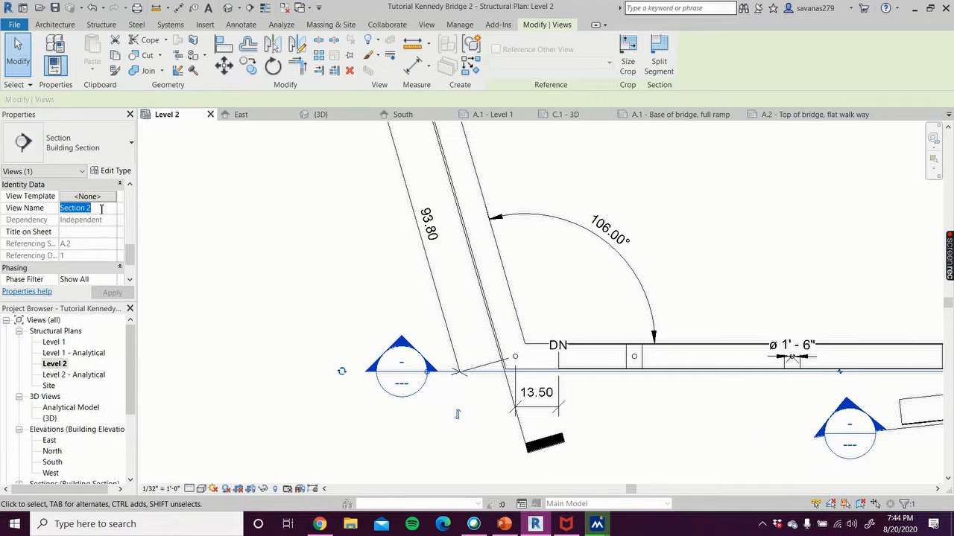
text(Back Ramp)
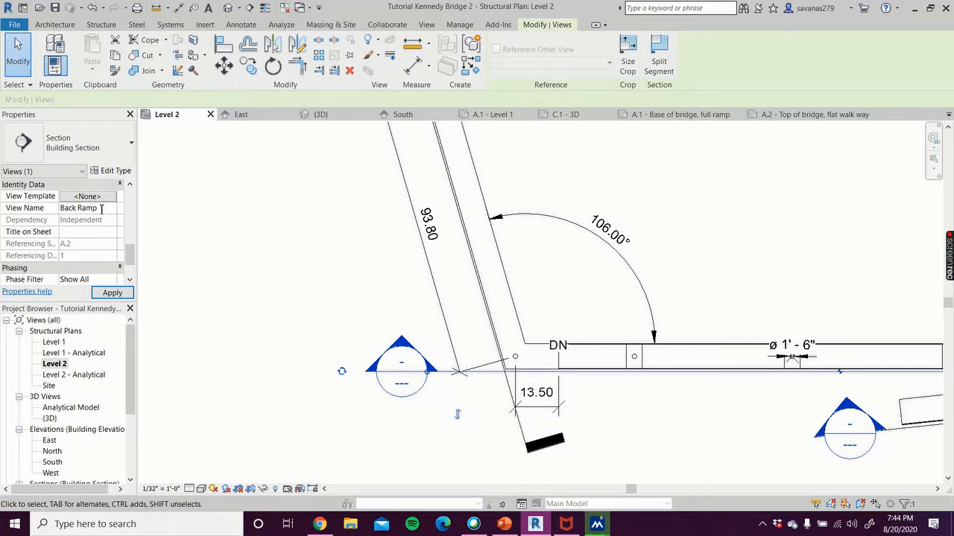
click(112, 292)
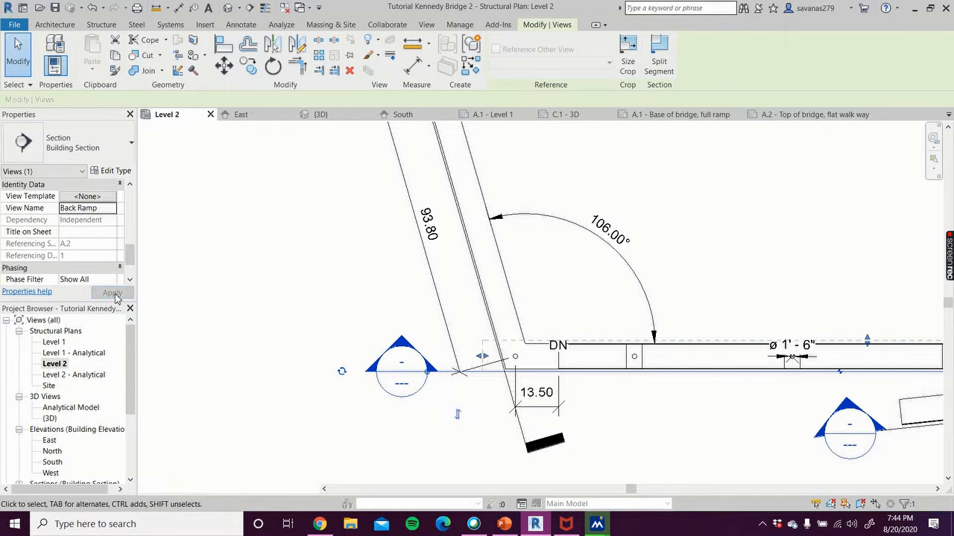
Rename the section view along the angled 93.80 walkway as "Flat Bridge" and deselect it
scroll(424, 438, down, 2)
middle_drag(424, 438, 433, 486)
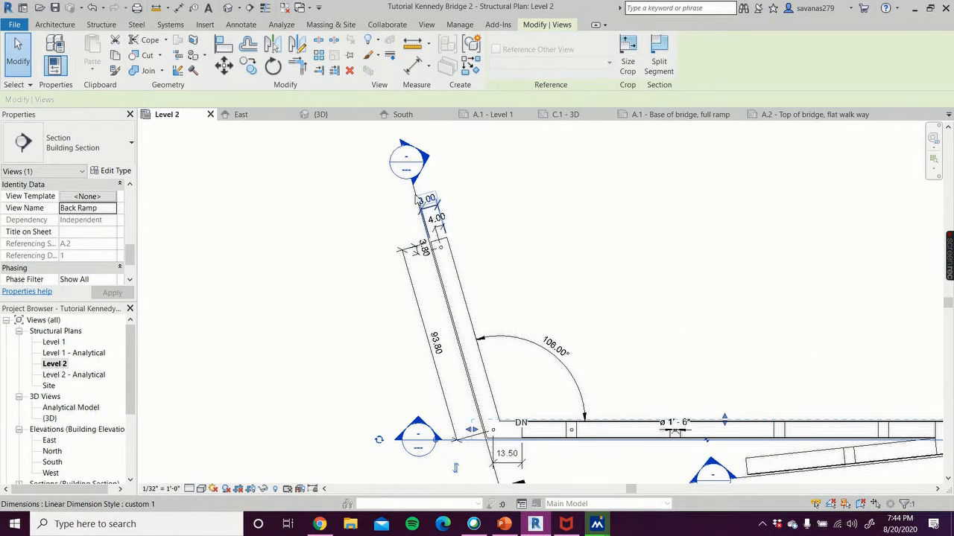
scroll(418, 196, up, 4)
click(418, 162)
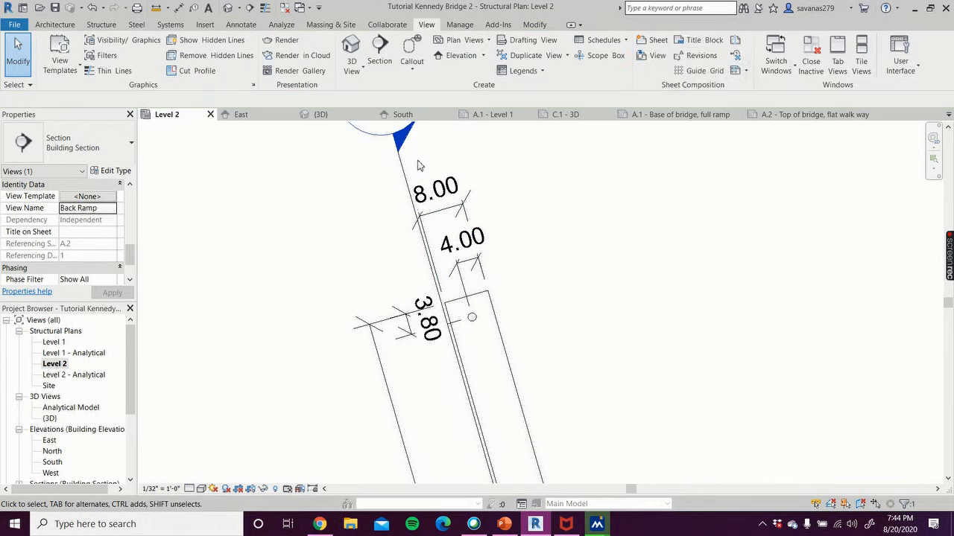
click(401, 172)
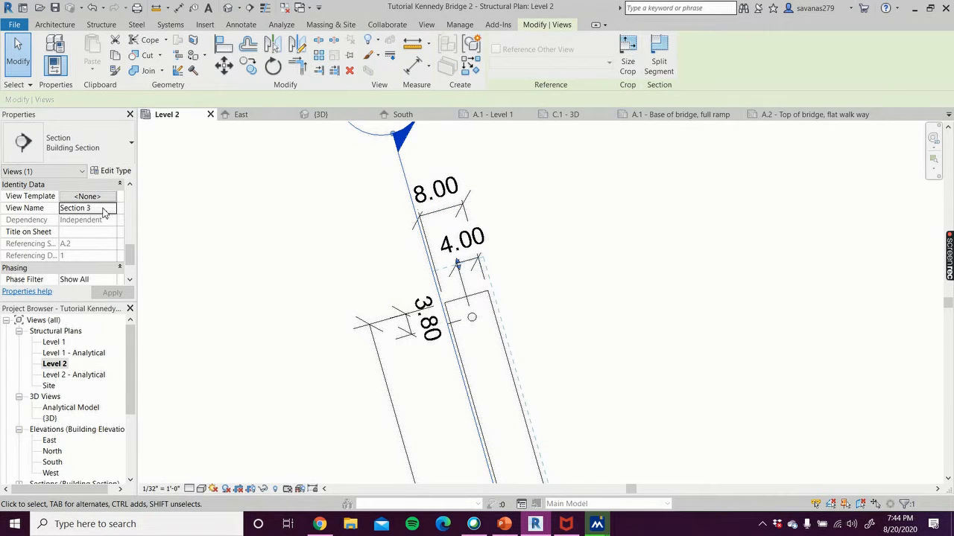
click(106, 209)
text(Flat Bridge)
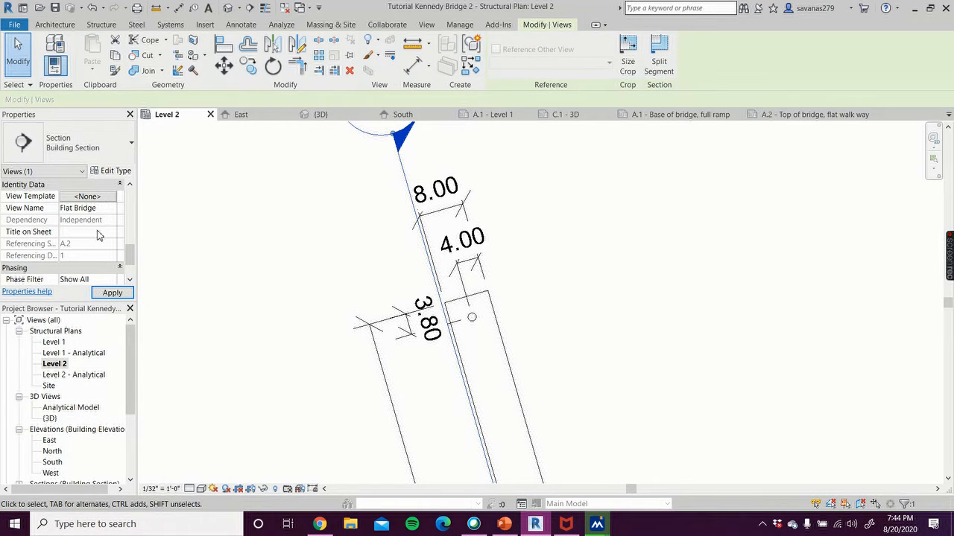
click(112, 292)
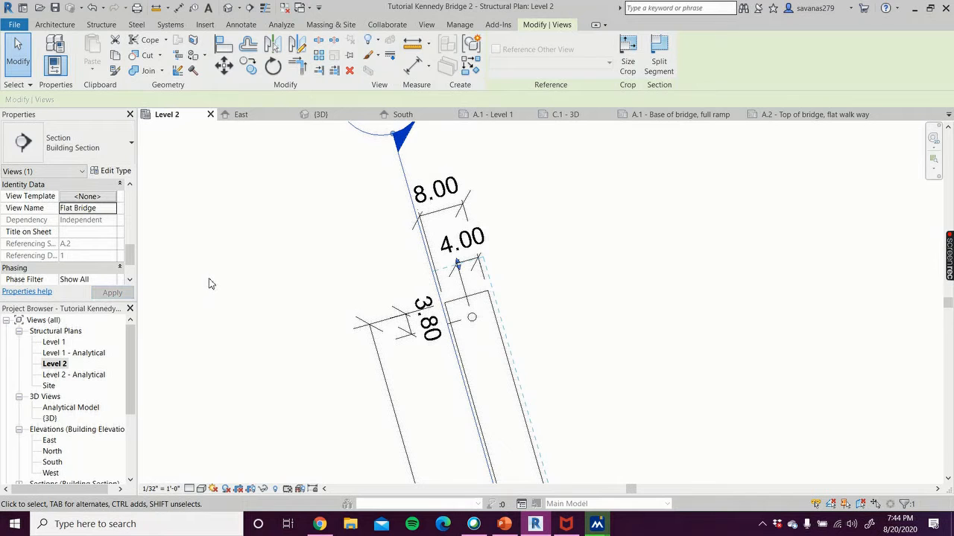
scroll(213, 283, down, 2)
scroll(213, 280, down, 3)
middle_drag(228, 326, 248, 265)
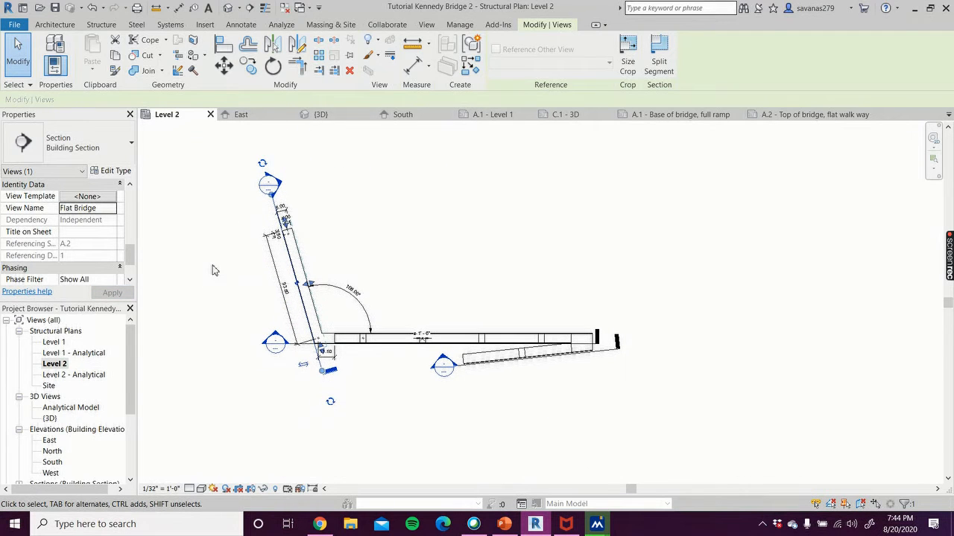
click(212, 274)
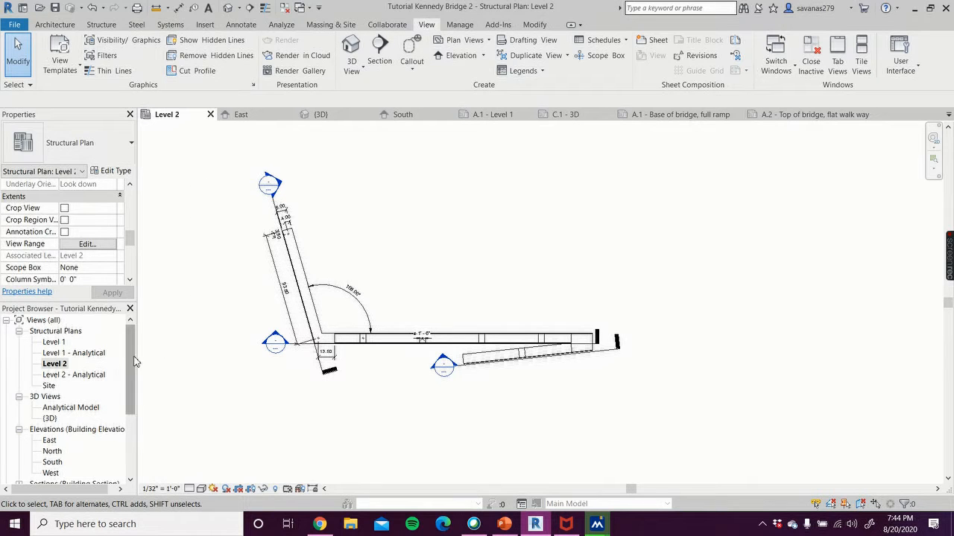
Open sheet B.1 - Side Section Views and place the Front Ramp section across its lower part
drag(132, 378, 136, 444)
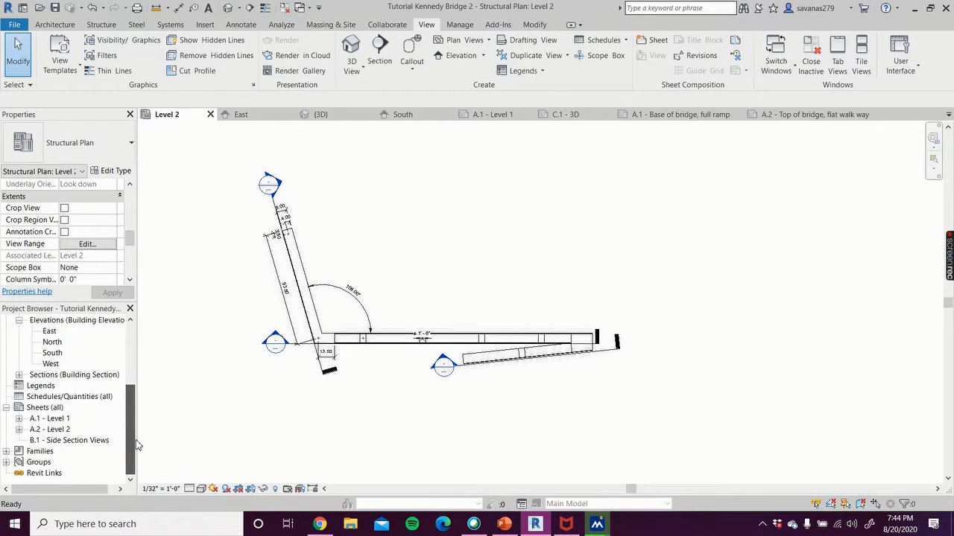
double_click(74, 442)
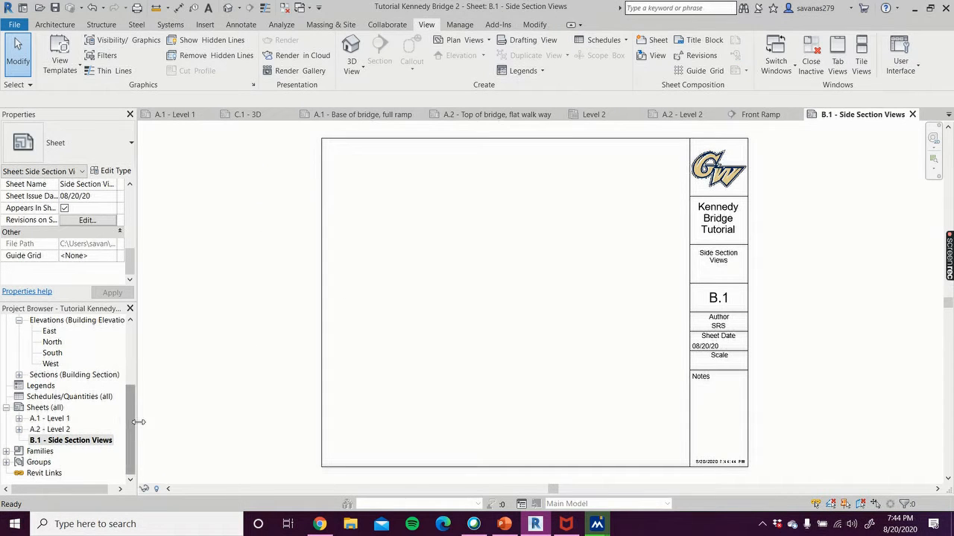
mouse_move(132, 421)
mouse_down()
mouse_move(131, 344)
mouse_move(131, 406)
mouse_up()
click(19, 385)
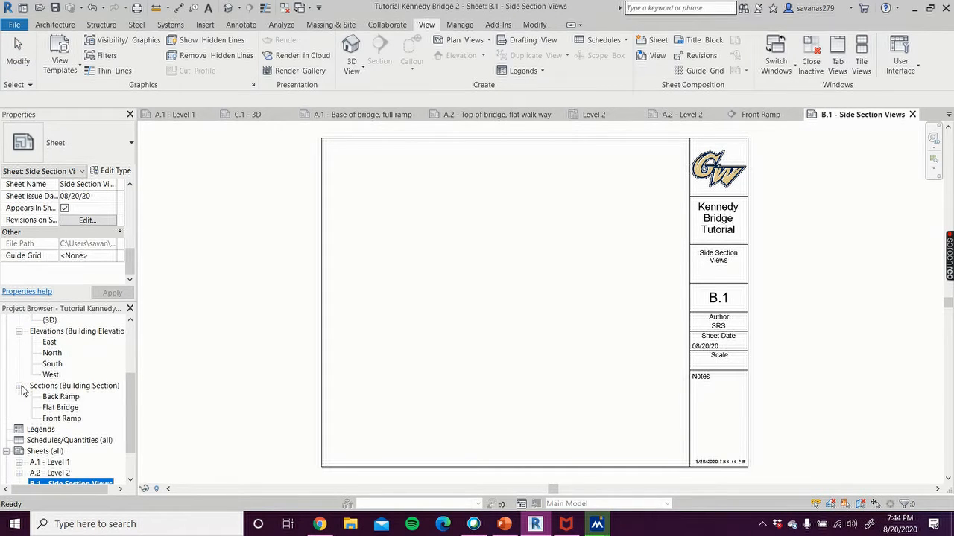
click(62, 419)
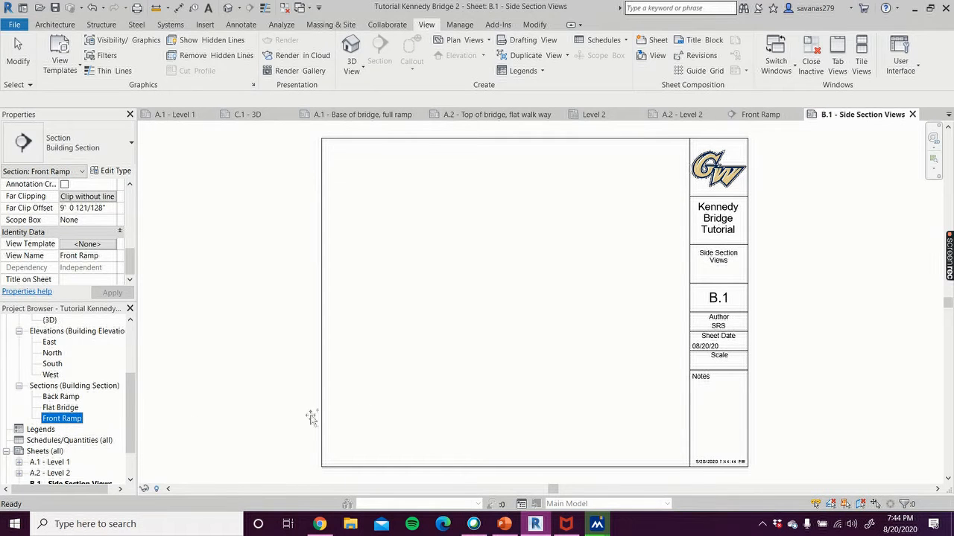
drag(61, 419, 423, 410)
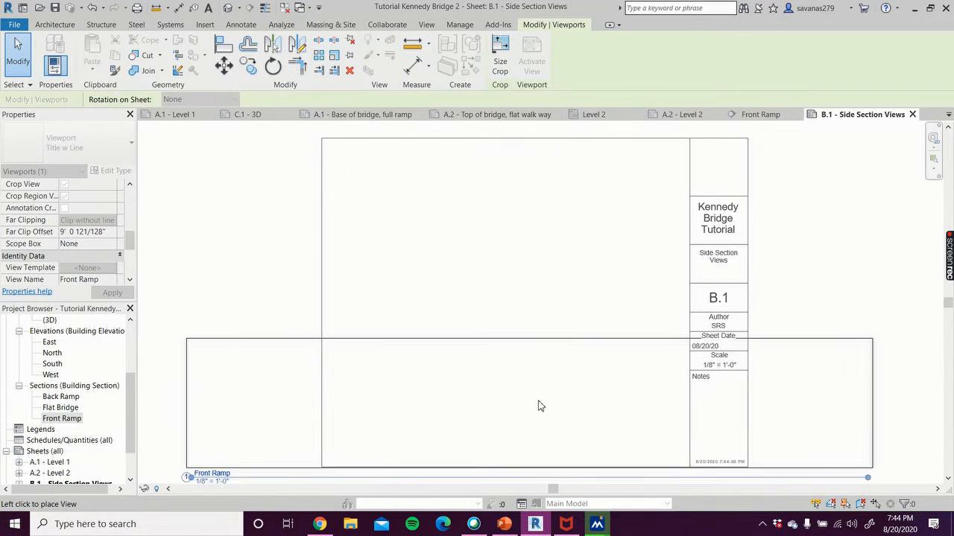
click(540, 422)
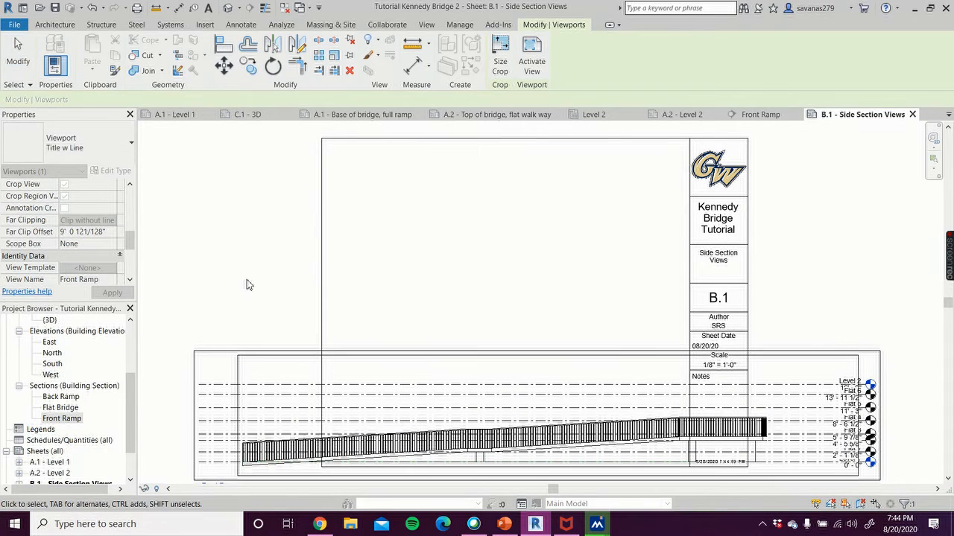
Place the Flat Bridge section on the sheet just above the Front Ramp view
scroll(248, 280, down, 1)
click(63, 408)
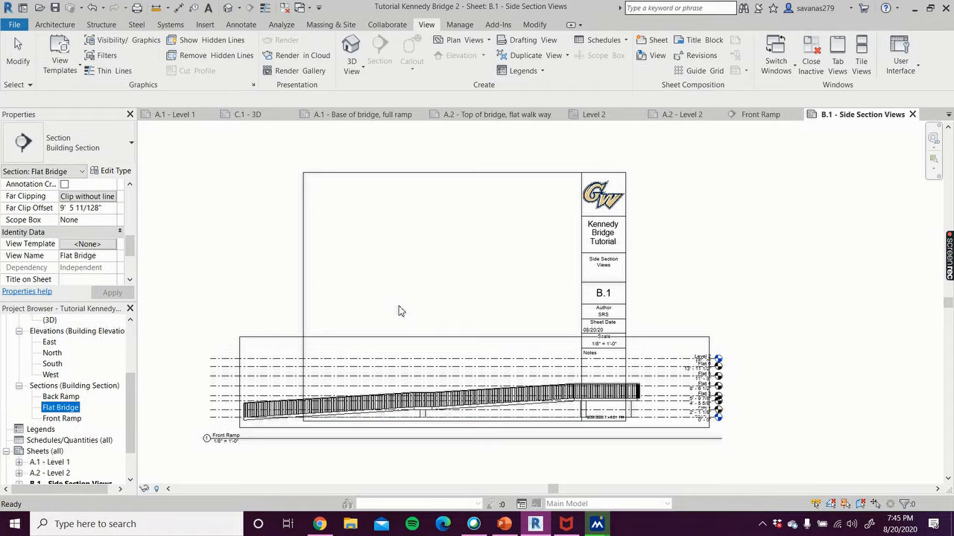
drag(399, 311, 400, 311)
click(449, 309)
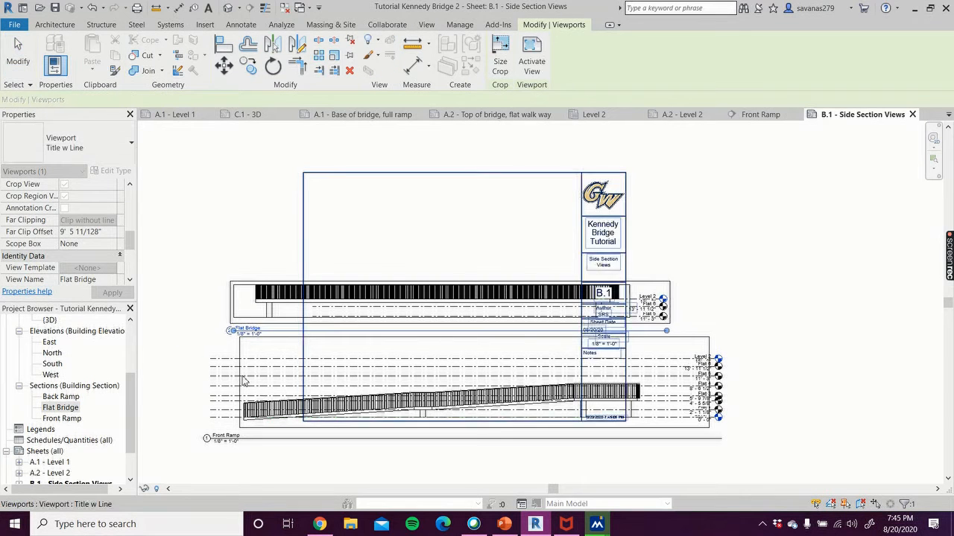
double_click(62, 397)
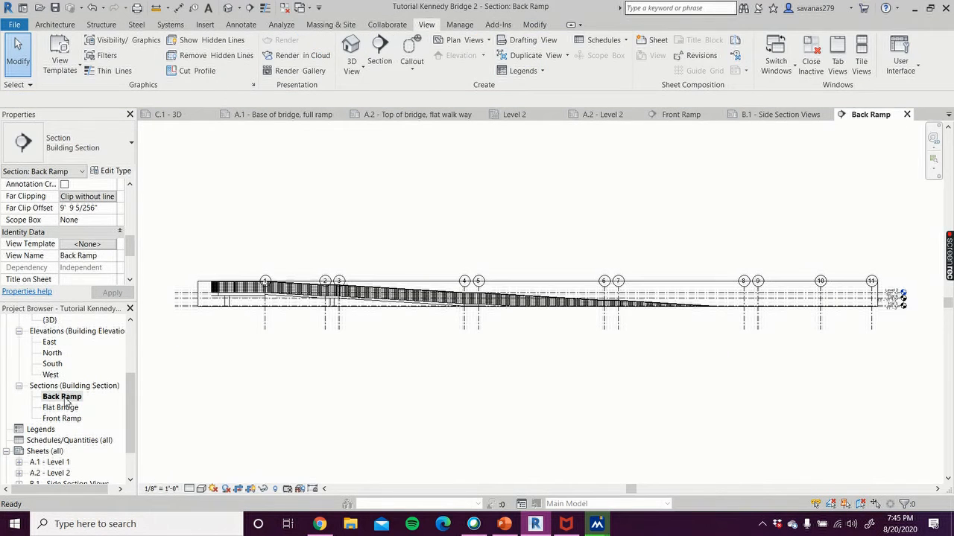
scroll(49, 468, down, 1)
double_click(53, 462)
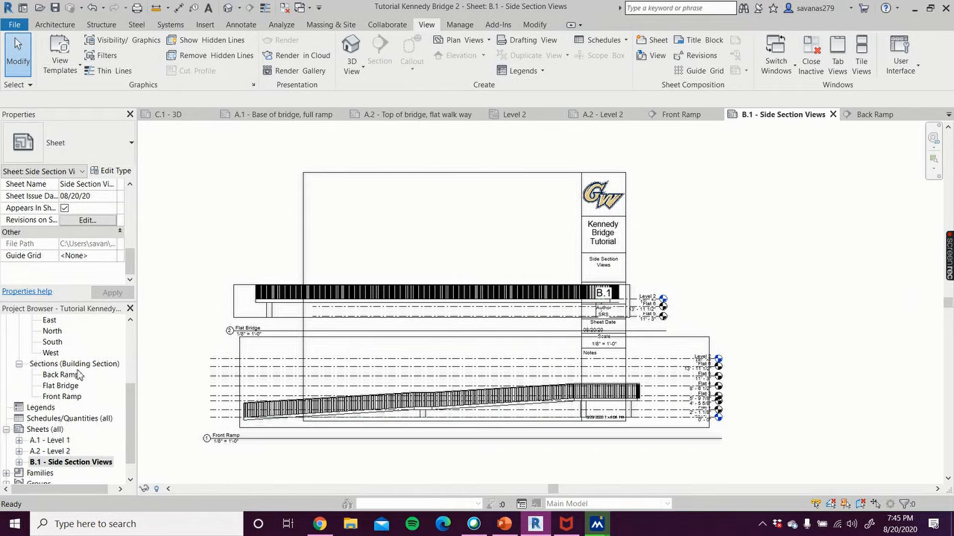
click(60, 375)
double_click(61, 376)
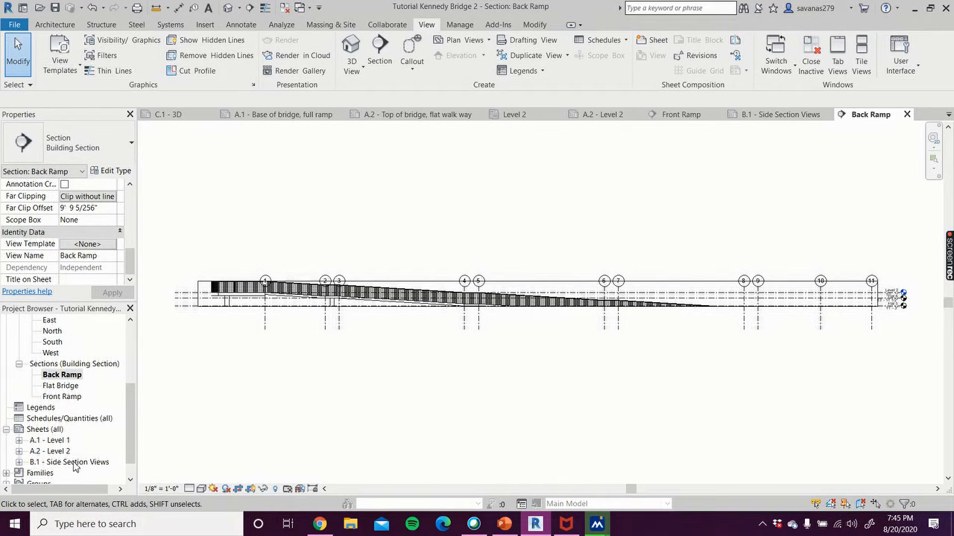
double_click(74, 462)
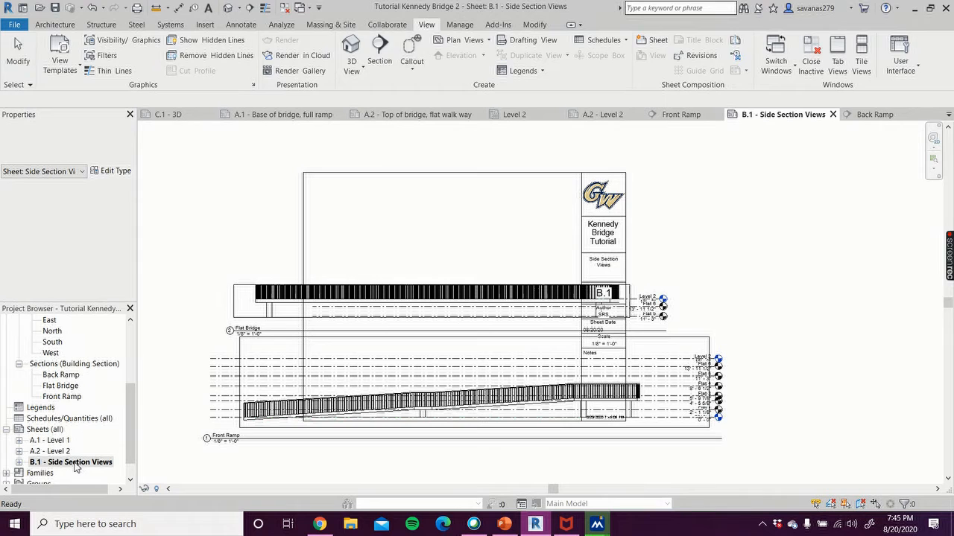
Place the Back Ramp section on sheet B.1 above the Flat Bridge view
click(61, 376)
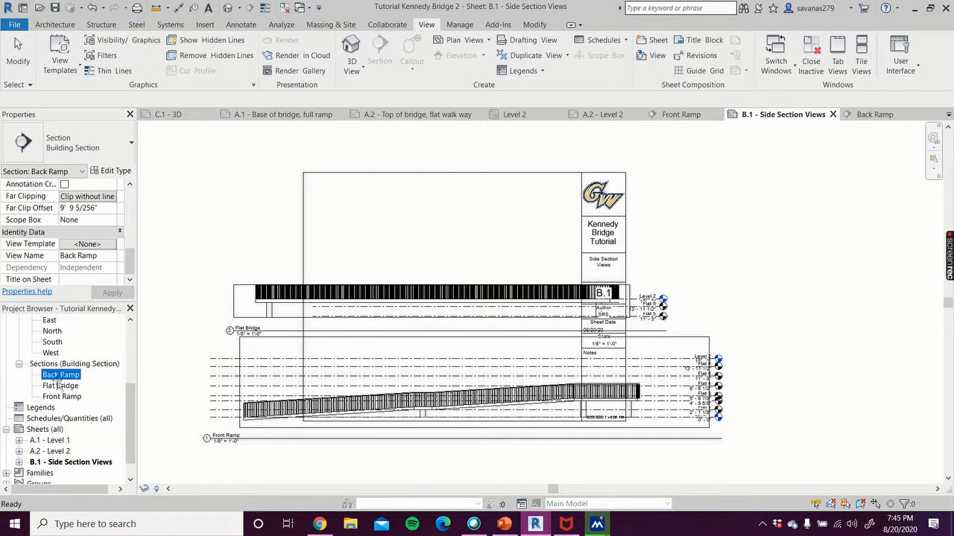
drag(447, 245, 444, 242)
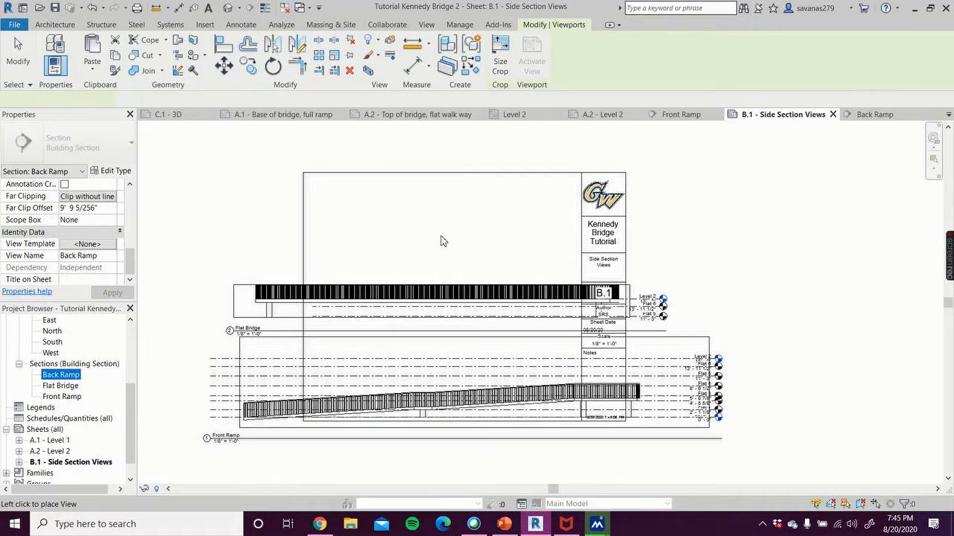
click(452, 239)
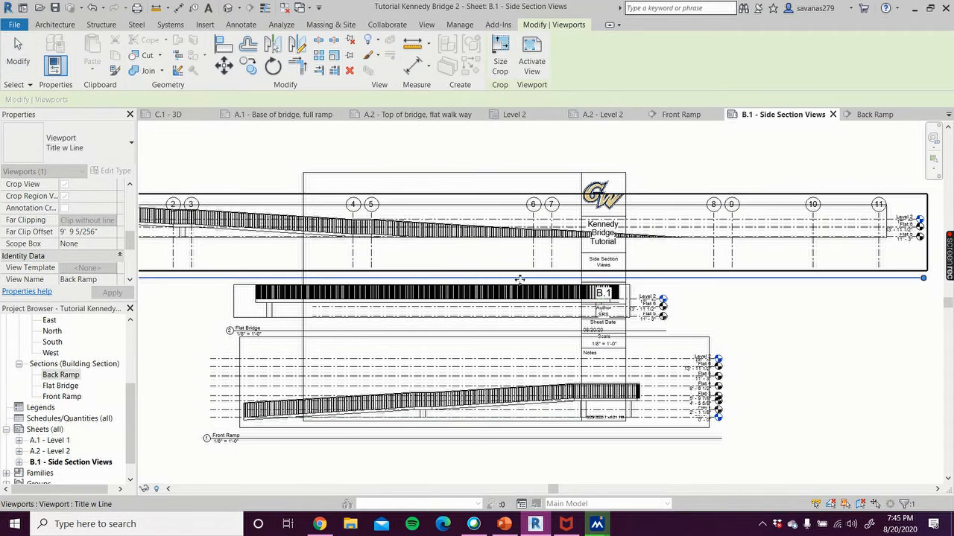
Move the Flat Bridge viewport above the sheet and shift the Back Ramp viewport down toward the Front Ramp view
click(673, 295)
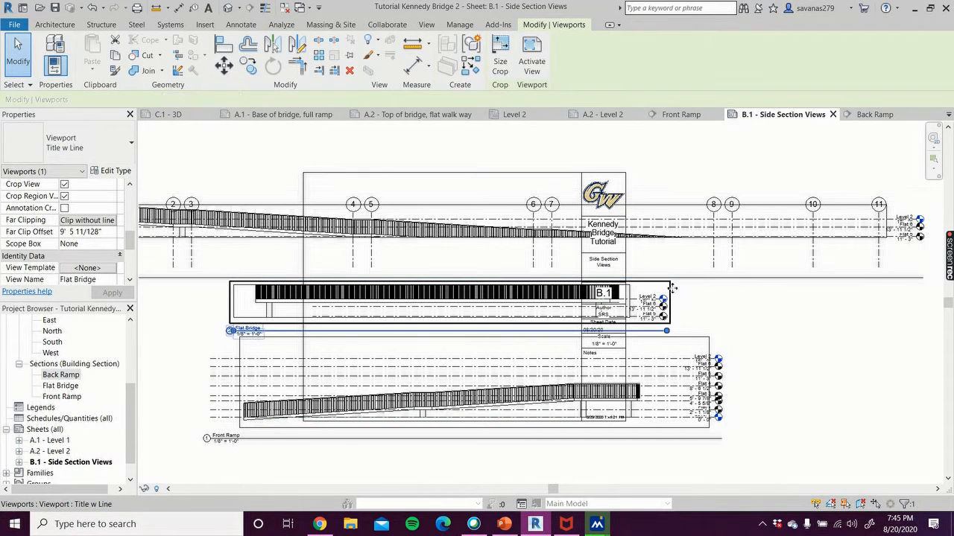
drag(671, 285, 678, 155)
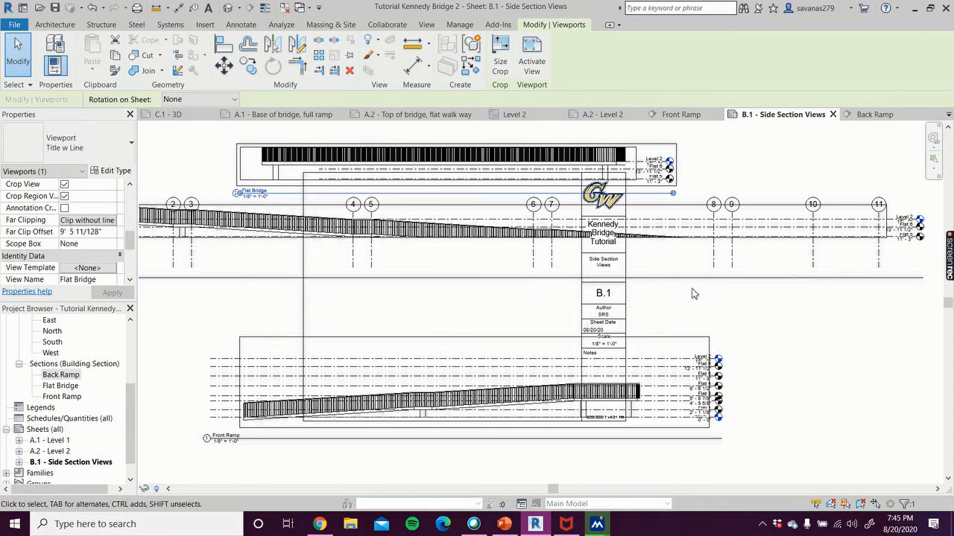
click(693, 264)
drag(685, 266, 696, 311)
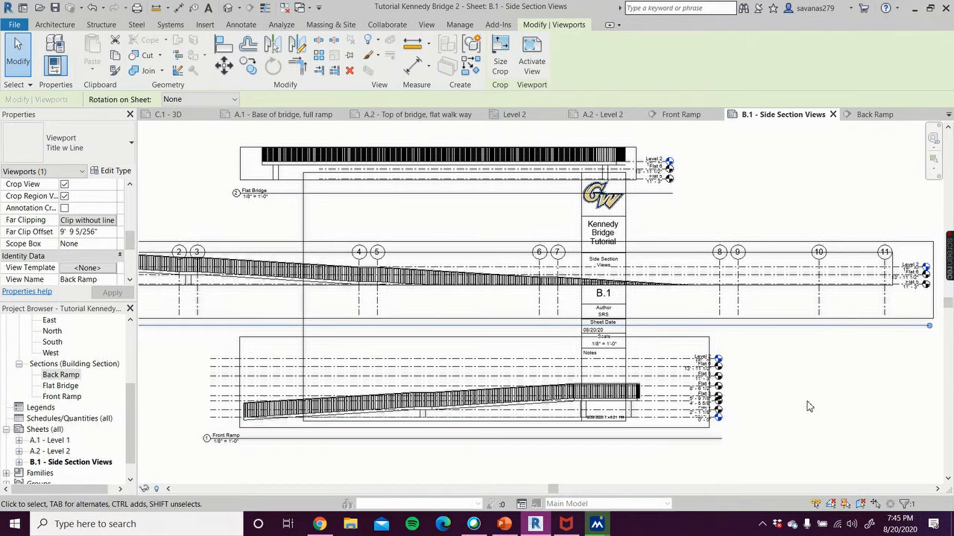
Check the crowded level labels of the Front Ramp viewport on the sheet and open the Front Ramp section view
scroll(764, 425, up, 5)
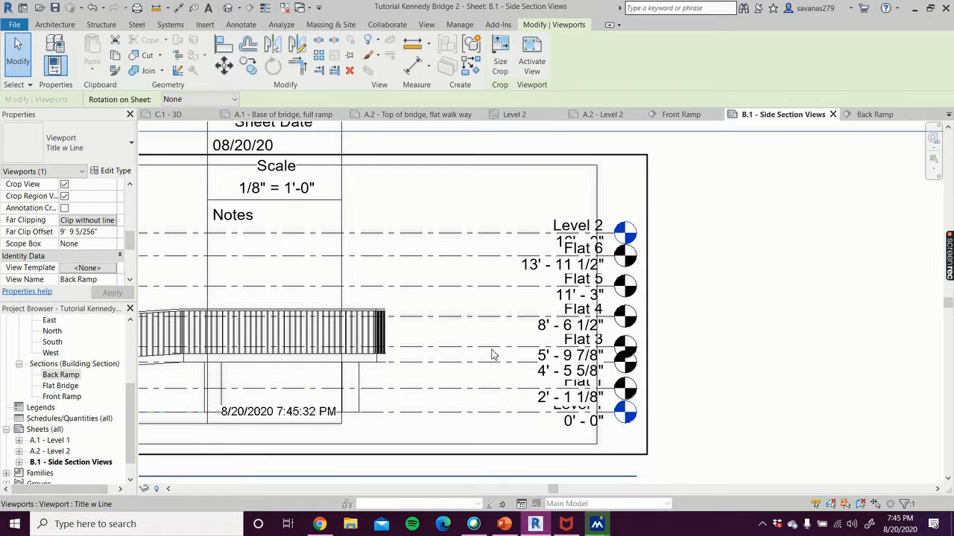
scroll(461, 284, down, 5)
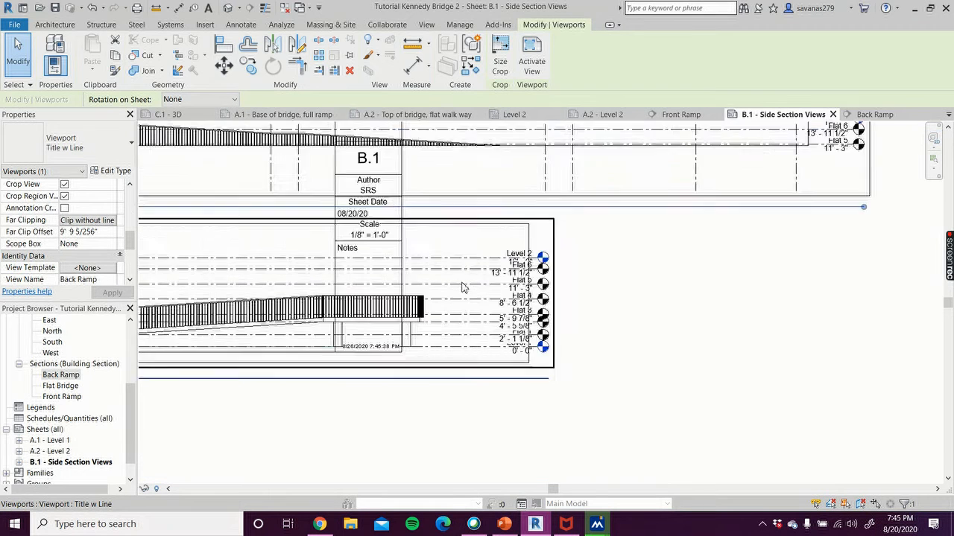
middle_drag(613, 330, 833, 382)
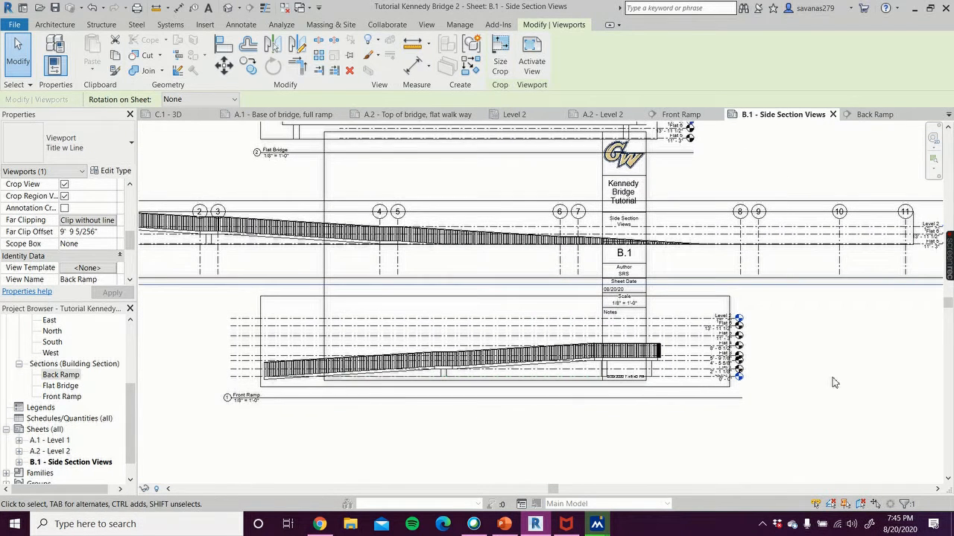
scroll(834, 382, down, 1)
double_click(64, 396)
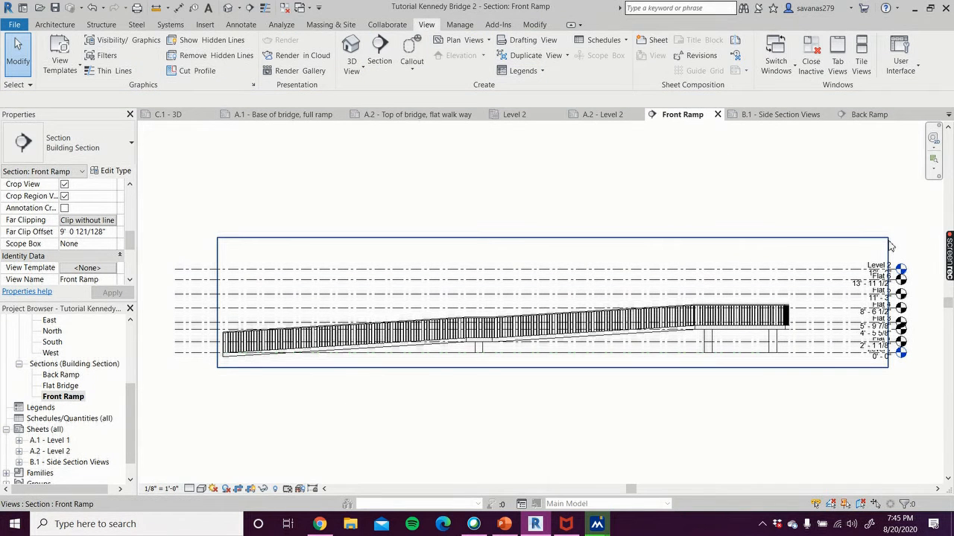
Hide the levels Flat 1 to Flat 6 as individual elements in the Front Ramp section
scroll(890, 249, up, 4)
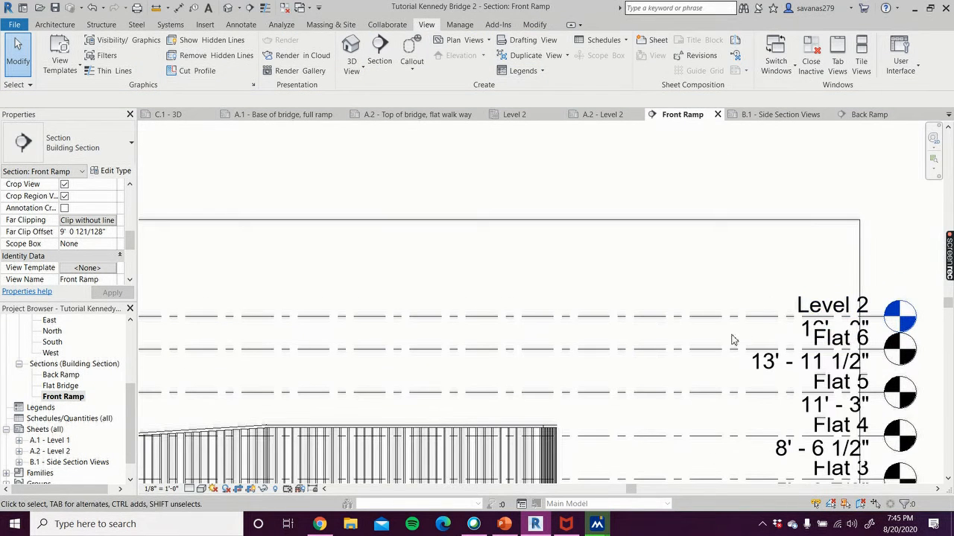
click(710, 353)
scroll(708, 350, down, 1)
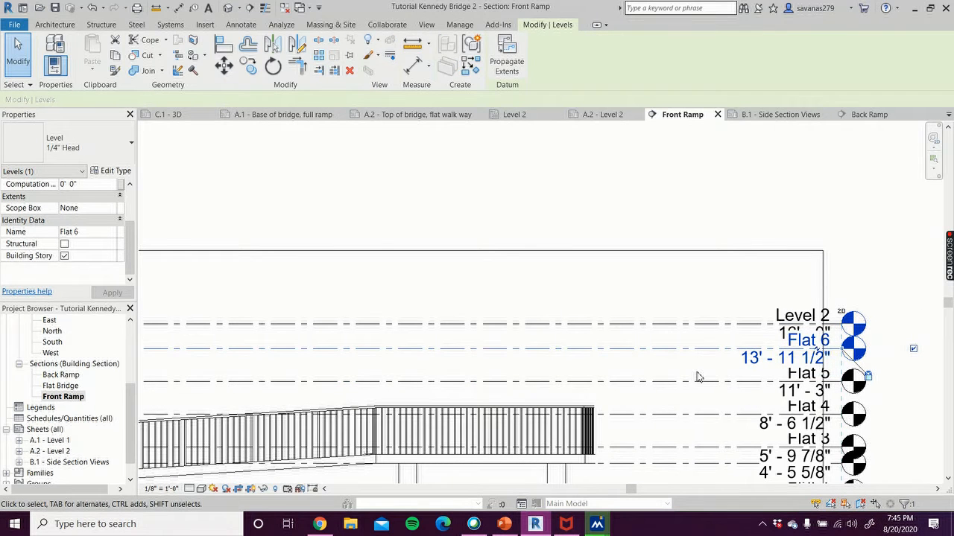
ctrl+click(704, 382)
ctrl+click(704, 415)
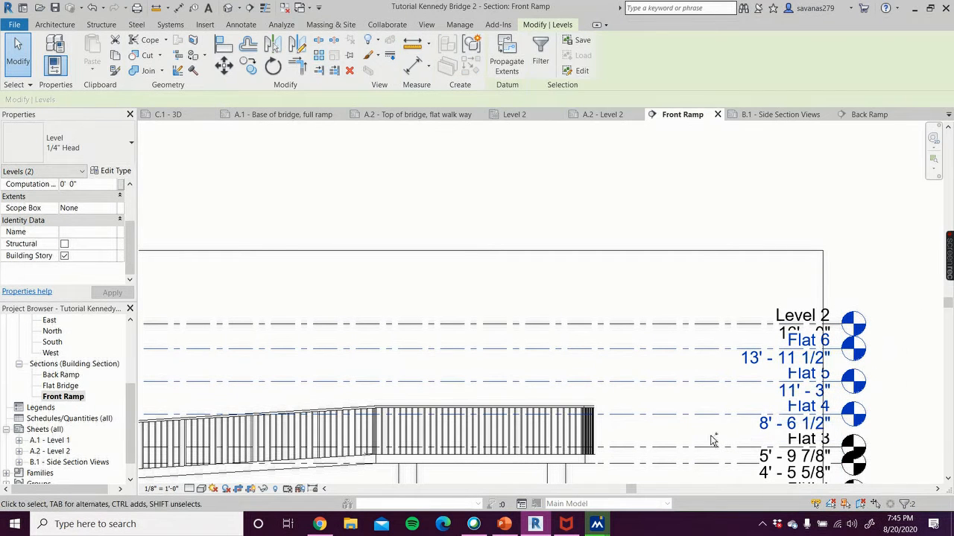
ctrl+click(715, 452)
scroll(704, 395, down, 3)
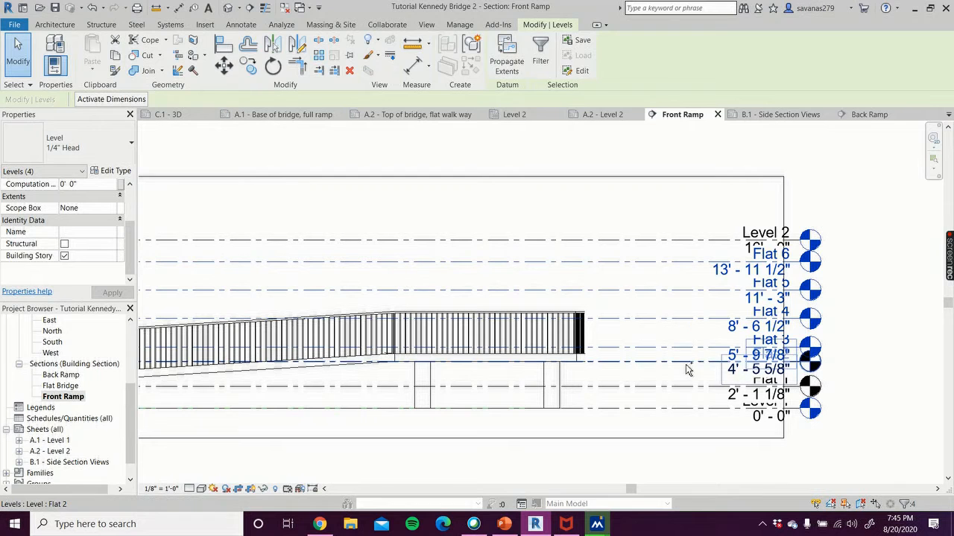
ctrl+click(690, 363)
ctrl+click(688, 387)
right_click(674, 466)
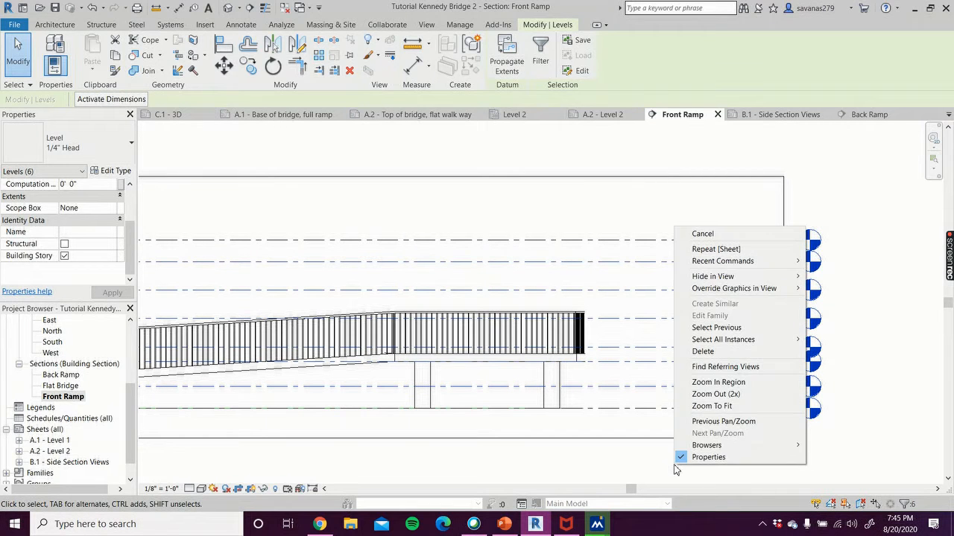
mouse_move(759, 278)
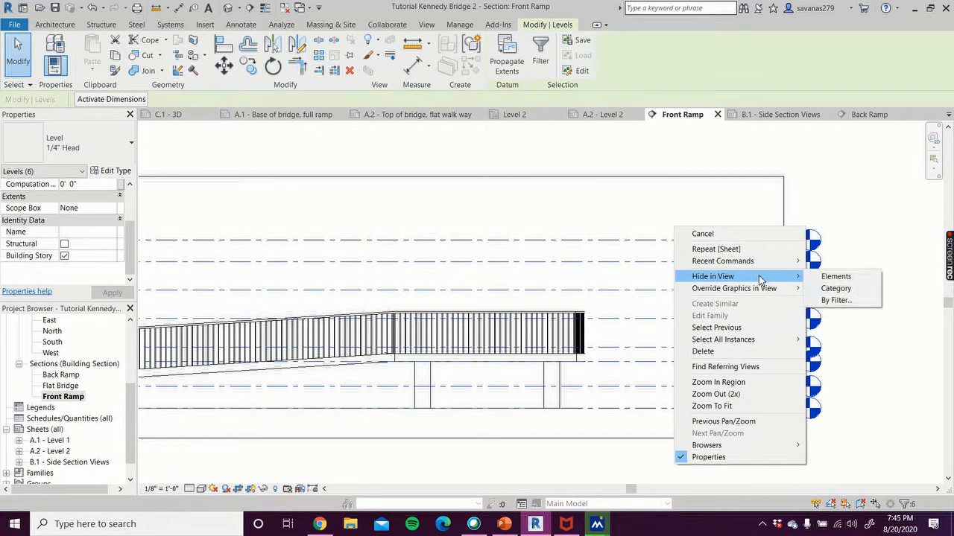
click(840, 278)
Narrow the Front Ramp crop region to just past the ramp's high end and set the view scale to 1/16" = 1'-0"
scroll(849, 305, down, 2)
scroll(434, 397, down, 1)
middle_drag(435, 397, 513, 392)
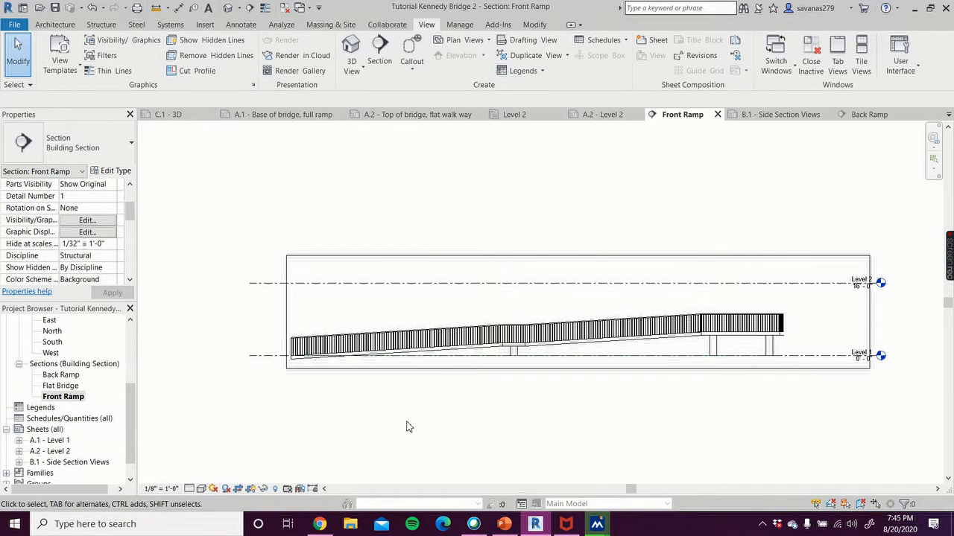
click(871, 320)
drag(869, 314, 805, 315)
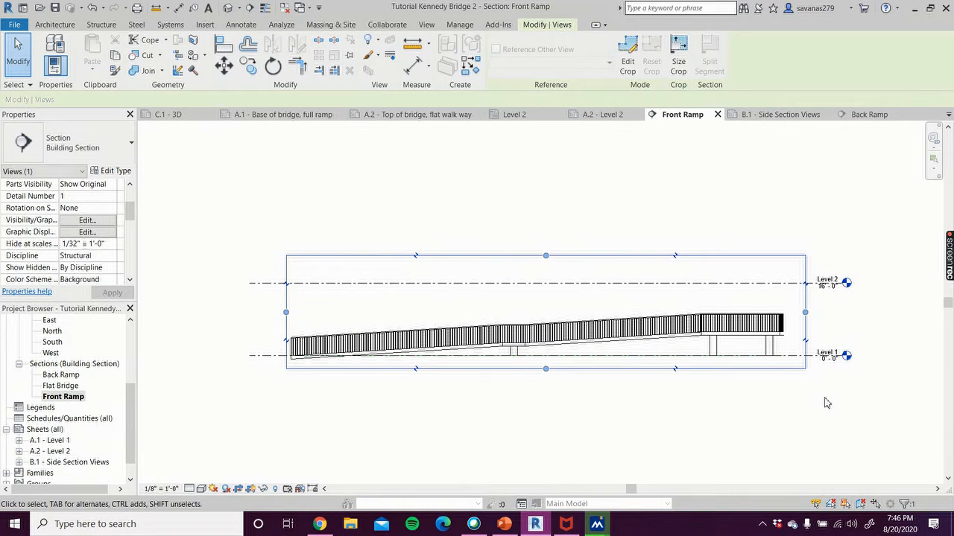
click(179, 433)
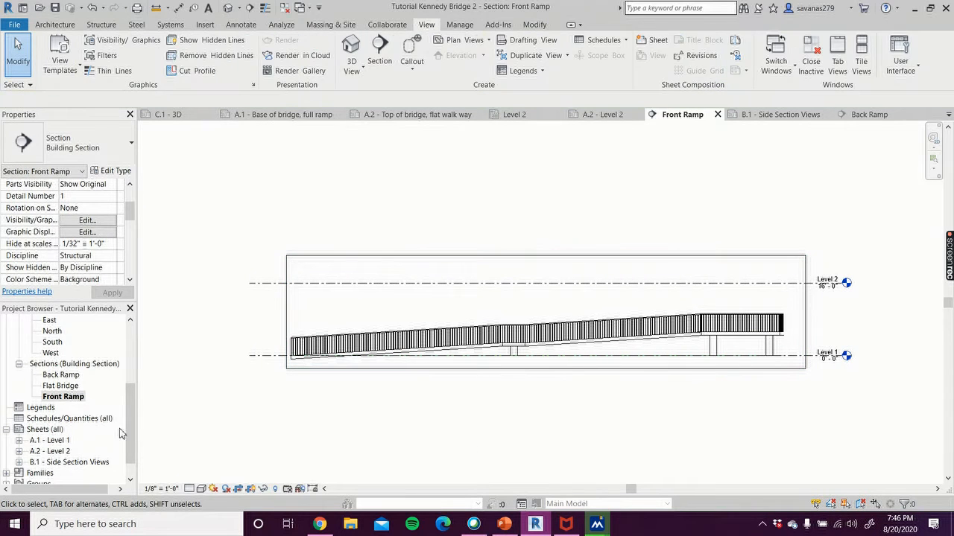
click(161, 489)
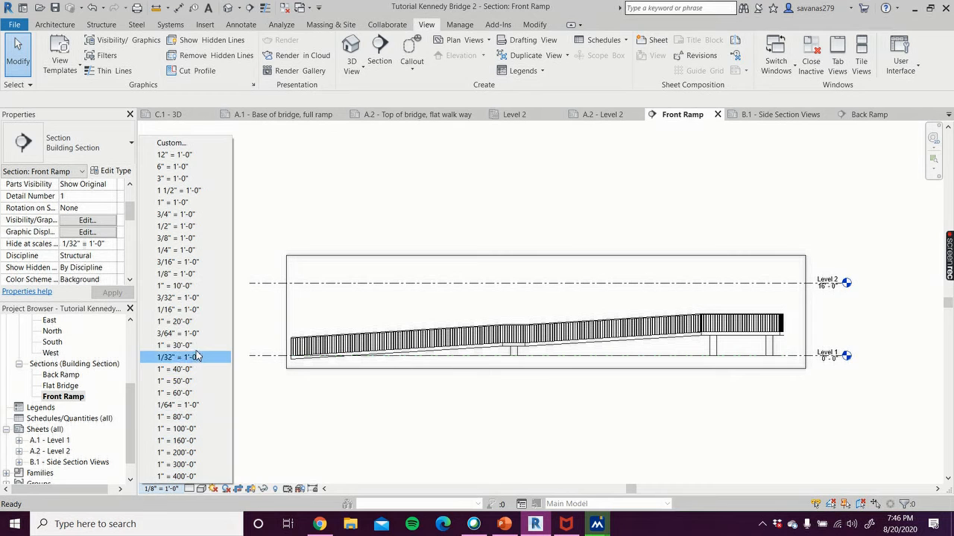
click(200, 310)
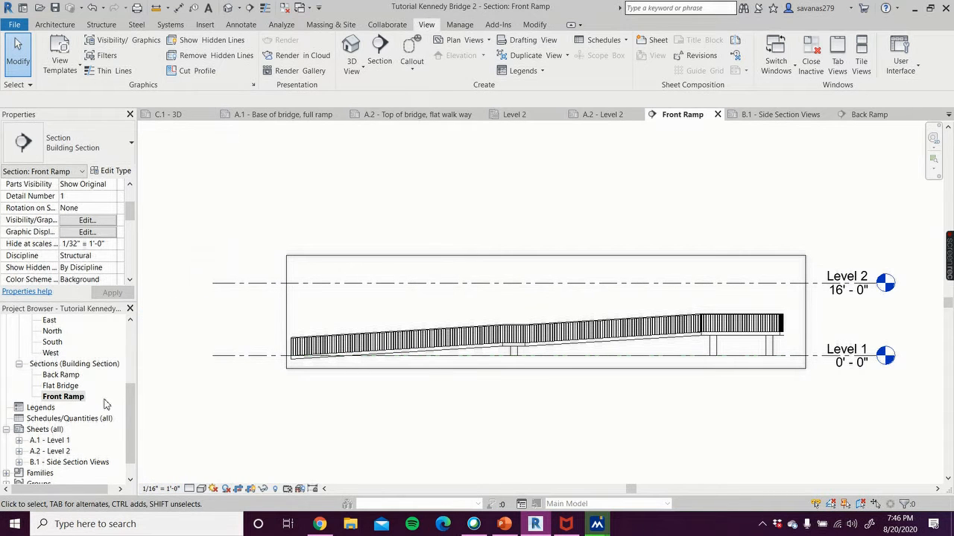
Return to sheet B.1 - Side Section Views and move the Front Ramp viewport inside the lower part of the sheet border
double_click(61, 463)
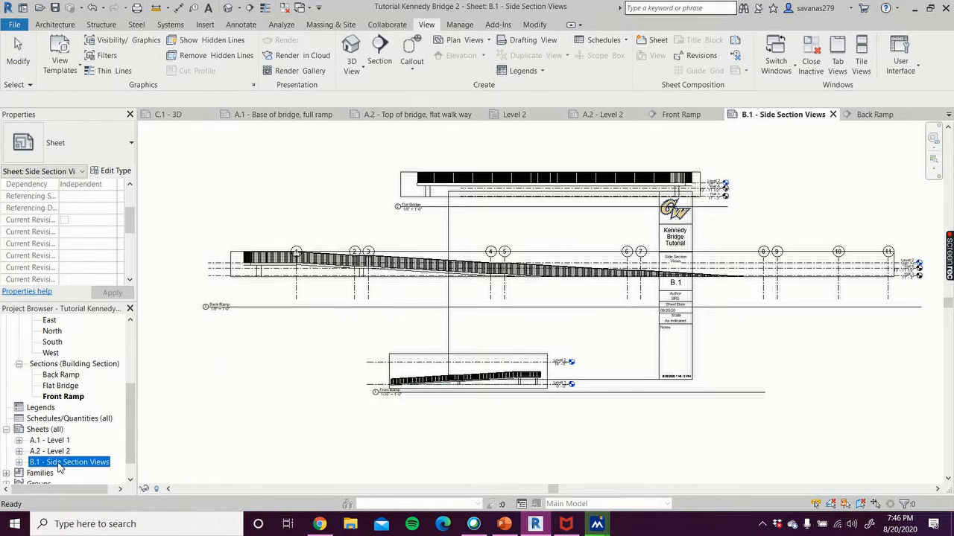
scroll(580, 392, up, 1)
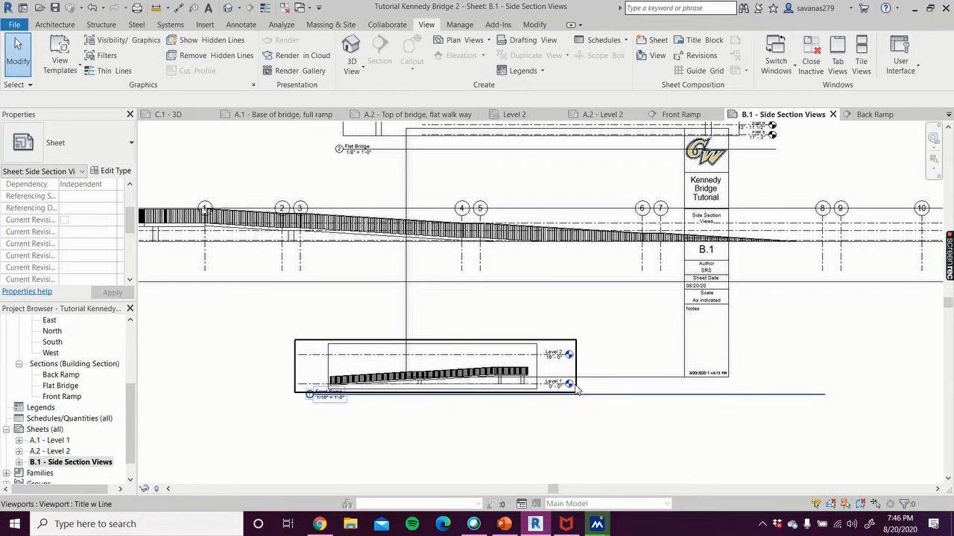
click(577, 387)
drag(578, 386, 683, 345)
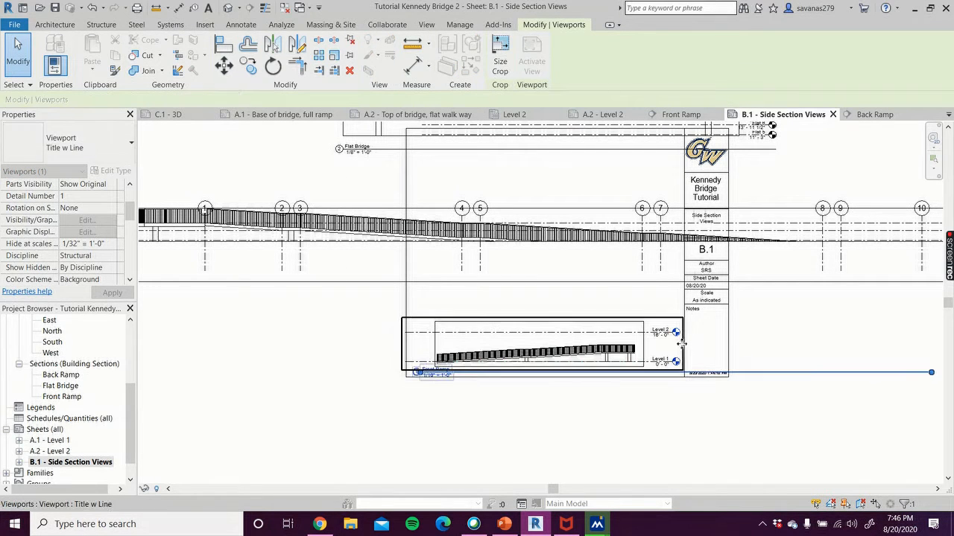
click(558, 480)
scroll(479, 383, up, 2)
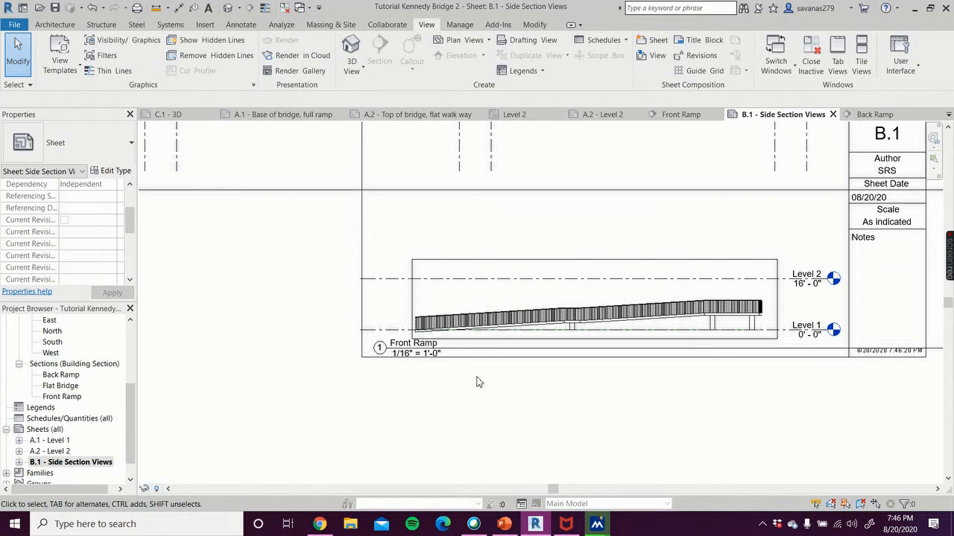
Raise the Front Ramp viewport slightly off the sheet's lower border and shift its view title a little lower beneath it
click(574, 260)
drag(573, 260, 575, 239)
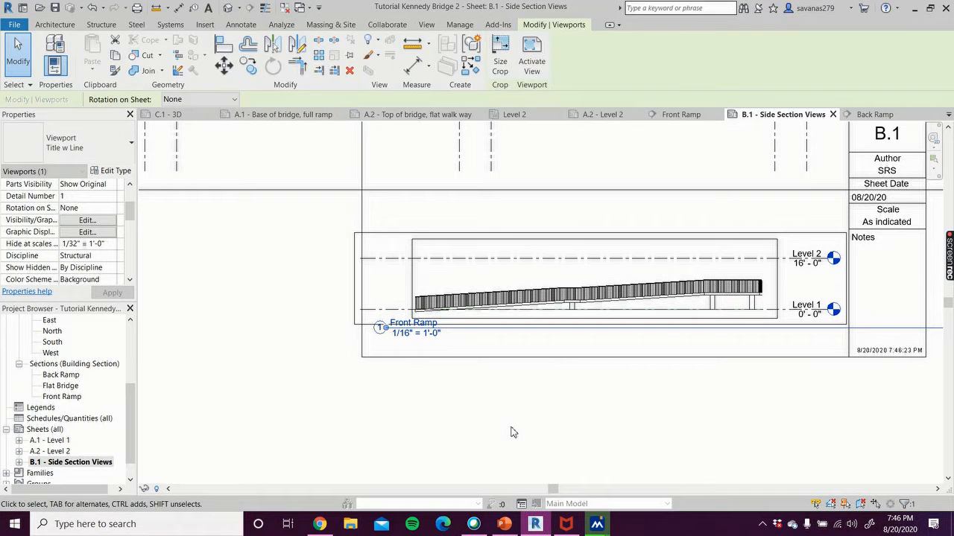
click(511, 432)
click(529, 334)
drag(533, 339, 532, 344)
click(528, 392)
scroll(521, 402, down, 2)
scroll(522, 403, down, 3)
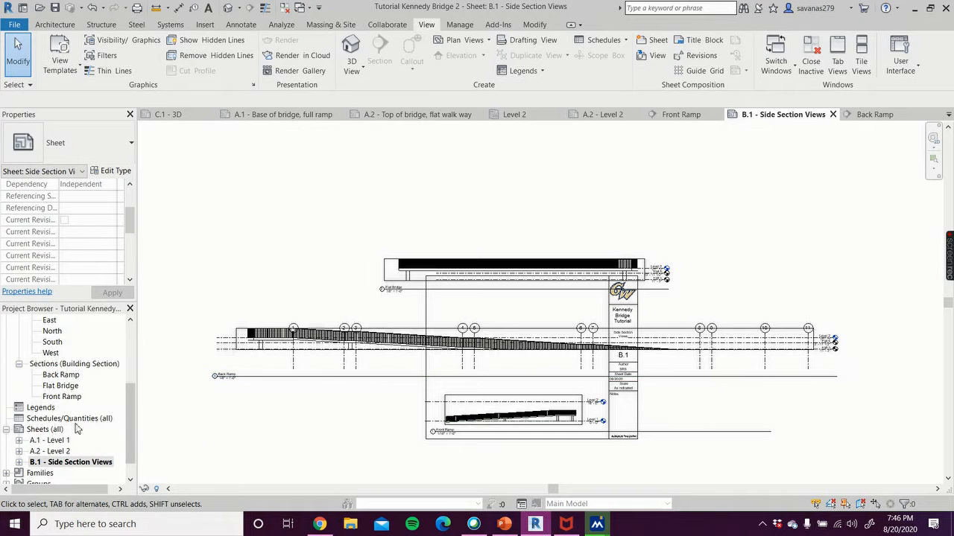
Open the Flat Bridge section and extend its crop region to show the columns down past Level 1, with a small margin above the railing
double_click(65, 387)
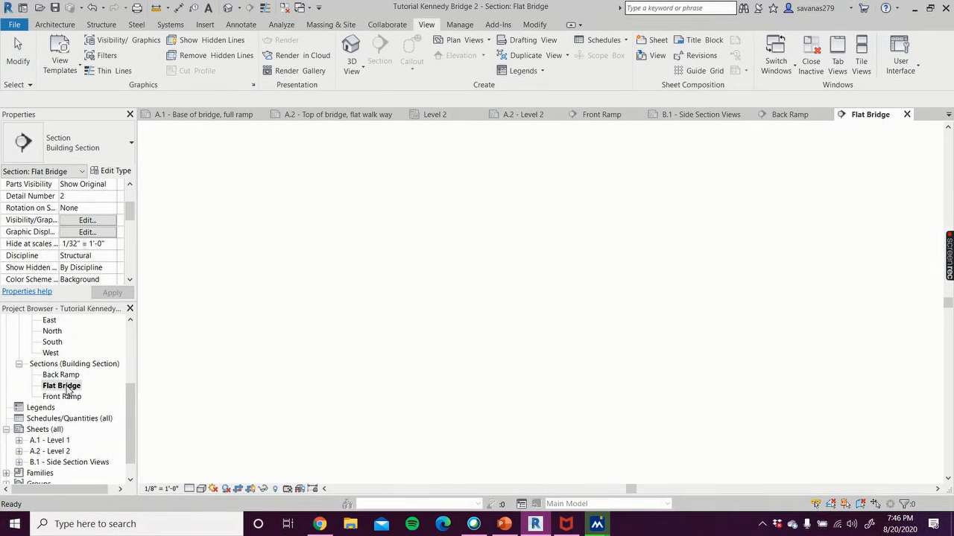
click(196, 338)
drag(508, 347, 508, 380)
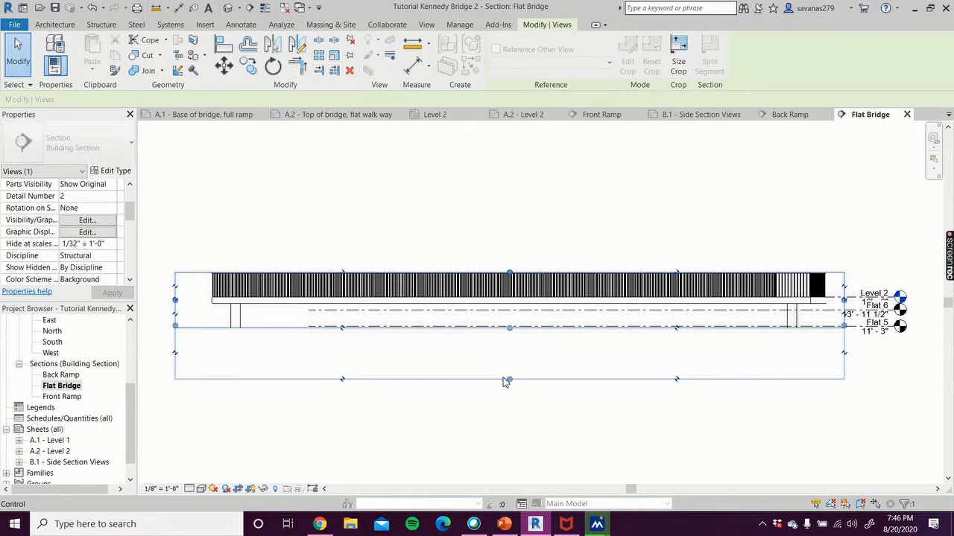
drag(510, 272, 509, 242)
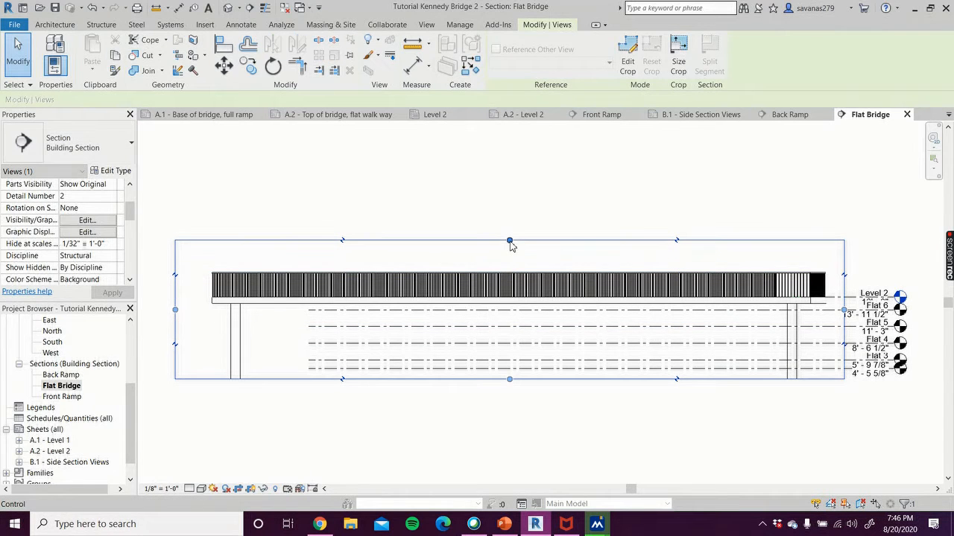
drag(509, 381, 514, 423)
drag(512, 436, 511, 409)
drag(509, 240, 512, 264)
click(549, 196)
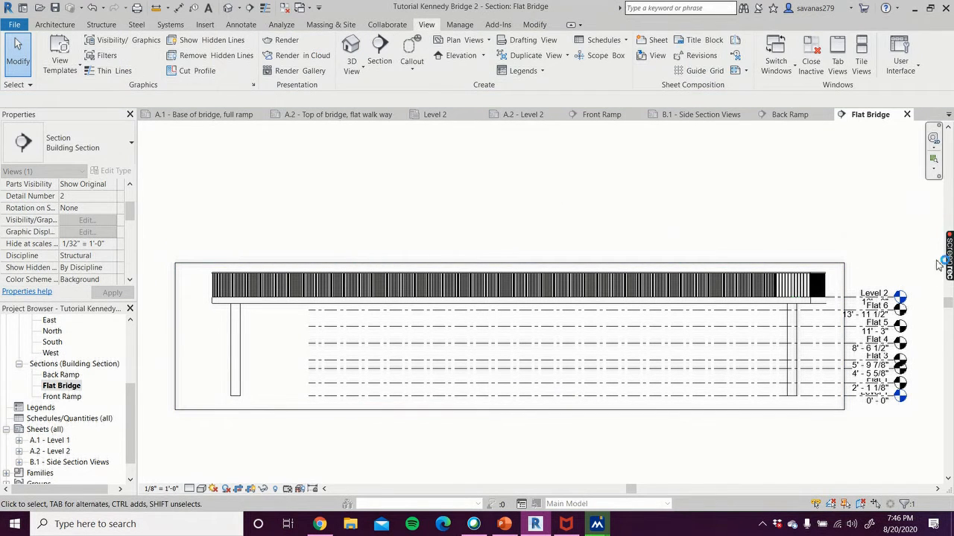
Select the levels Flat 1 to Flat 6 in the Flat Bridge section and hide the whole level category in the view
scroll(867, 446, up, 1)
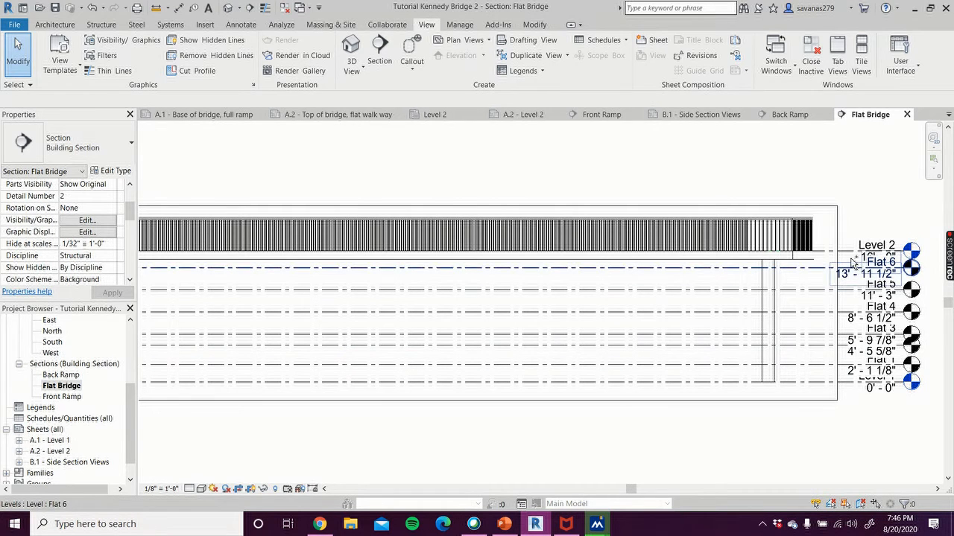
click(815, 300)
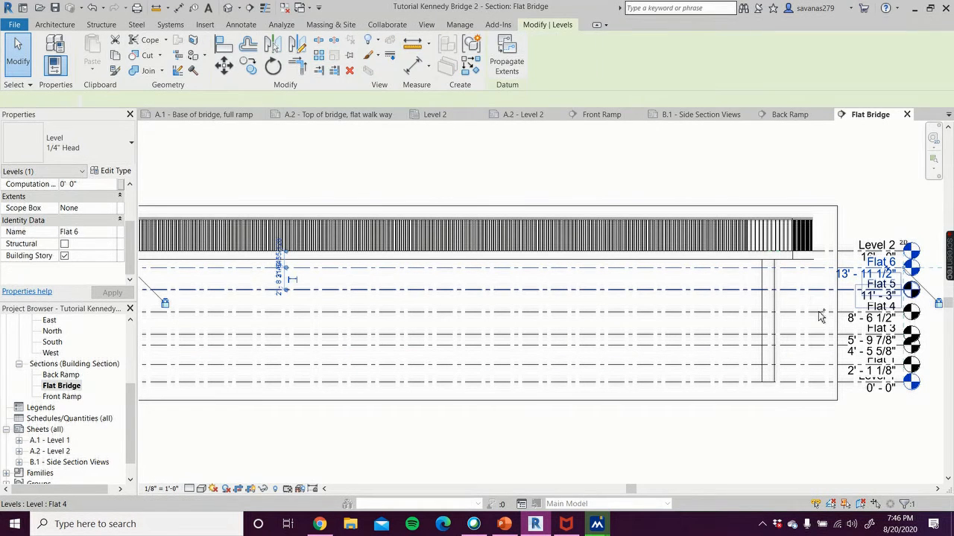
ctrl+click(818, 290)
ctrl+click(818, 312)
ctrl+click(826, 335)
ctrl+click(822, 346)
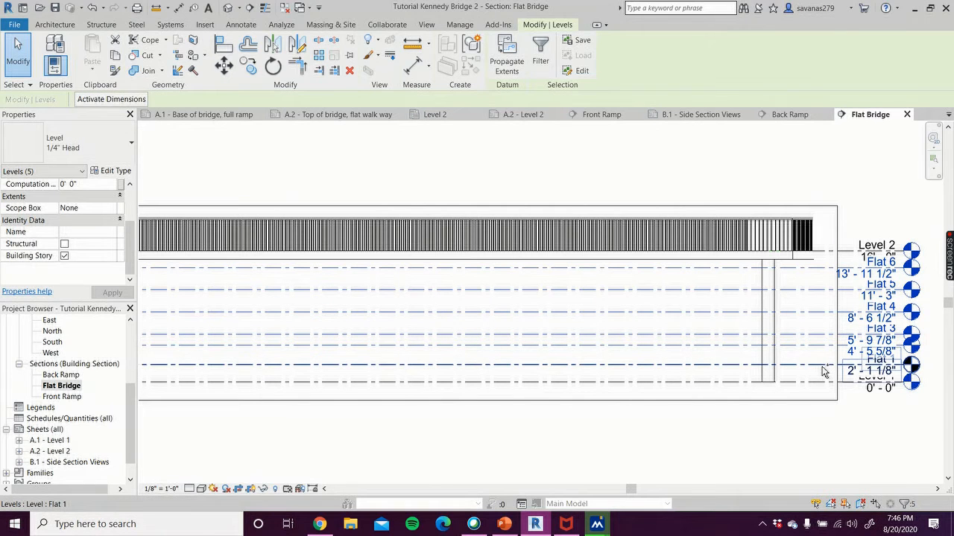
ctrl+click(824, 371)
right_click(829, 450)
mouse_move(877, 264)
click(779, 271)
Widen the Flat Bridge crop region slightly beyond the right end of the walkway
scroll(704, 468, down, 3)
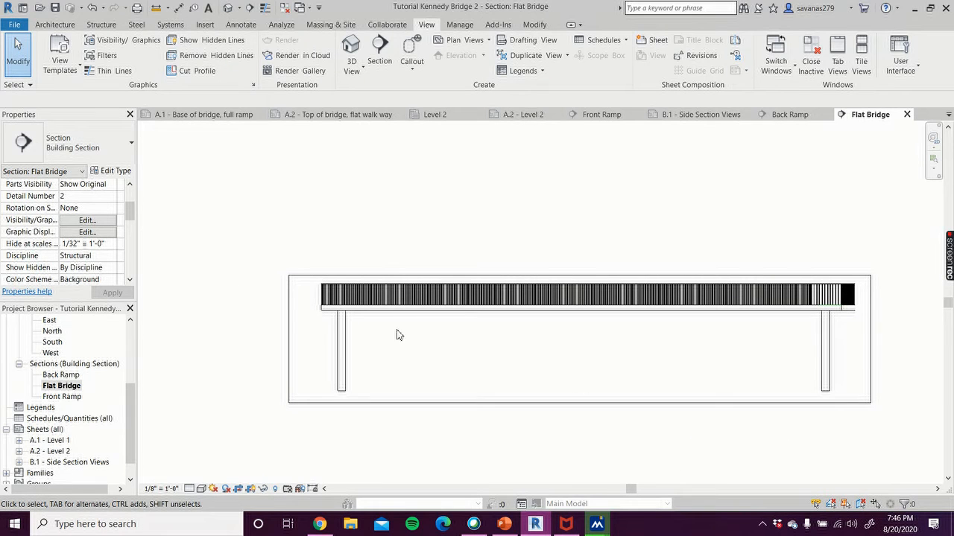
scroll(338, 326, up, 1)
scroll(339, 328, down, 2)
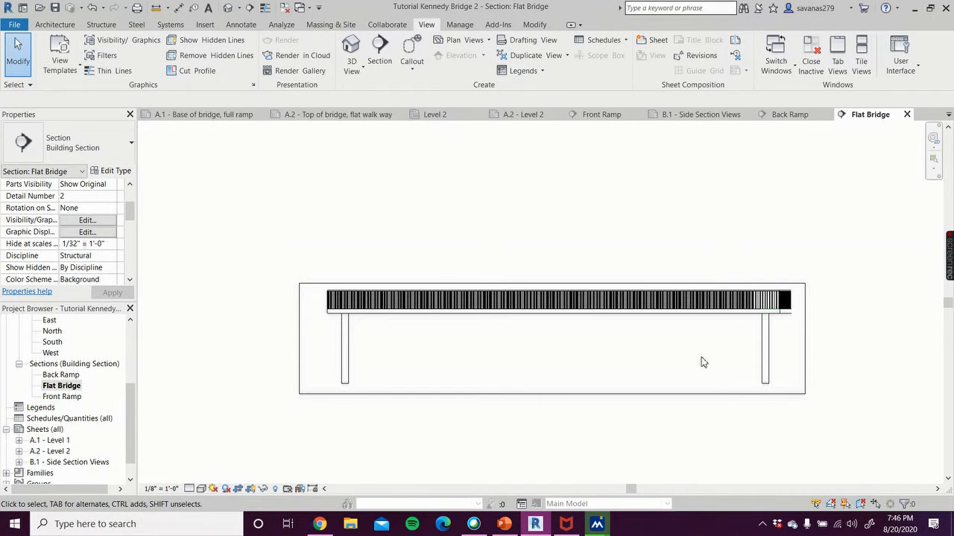
scroll(849, 358, down, 1)
middle_drag(851, 357, 738, 358)
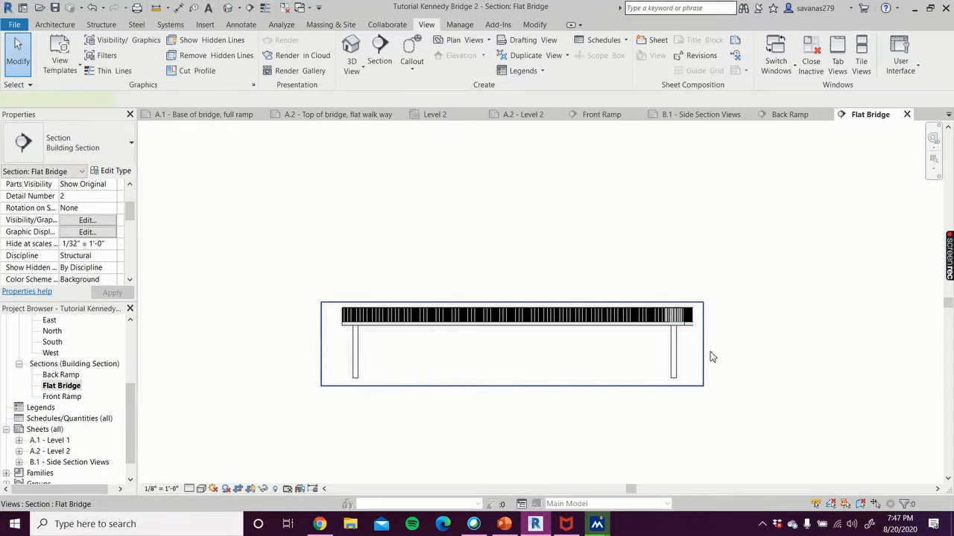
click(710, 357)
drag(705, 343, 726, 356)
click(731, 435)
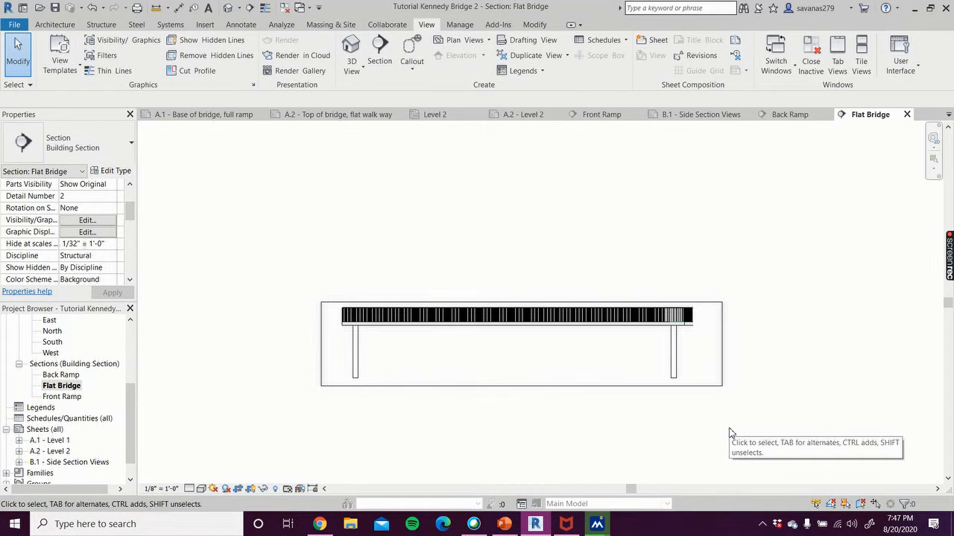
Undo the crop widening and level category hiding, and hide only the Flat 1 to Flat 6 level elements in the Flat Bridge section
key(ctrl+z)
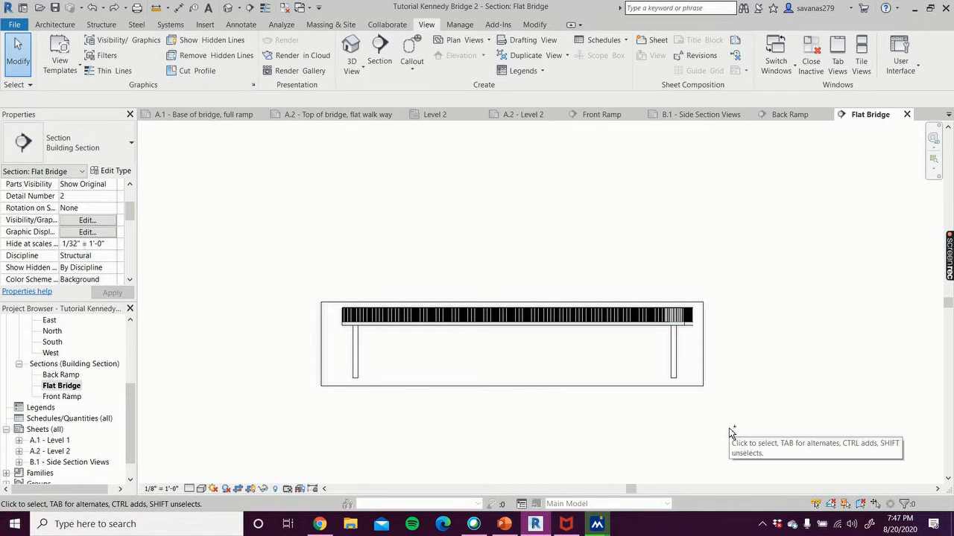
key(ctrl+z)
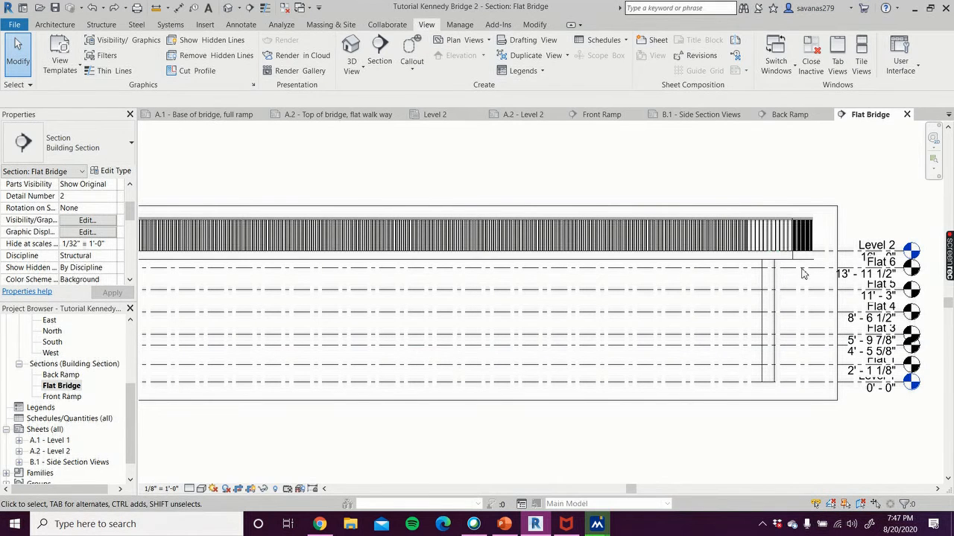
click(812, 274)
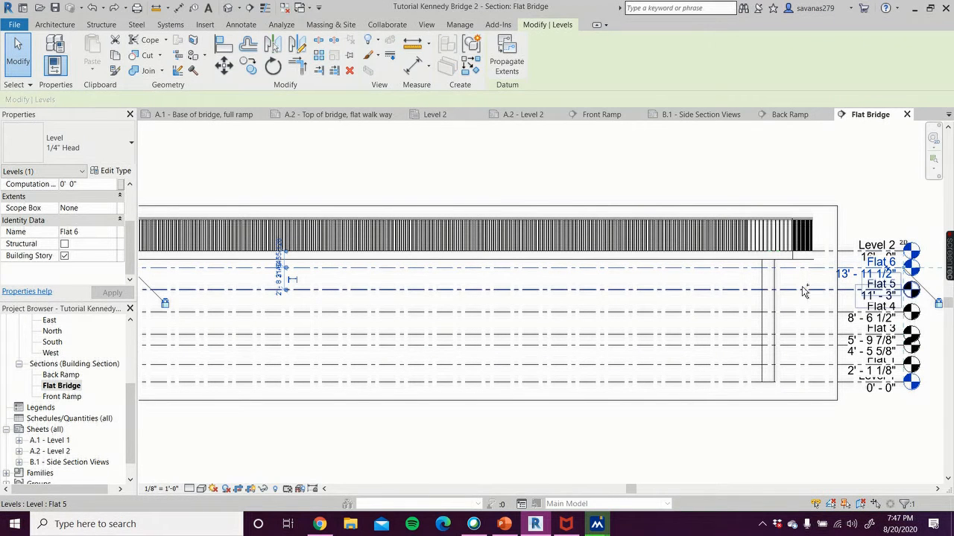
ctrl+click(804, 312)
ctrl+click(807, 336)
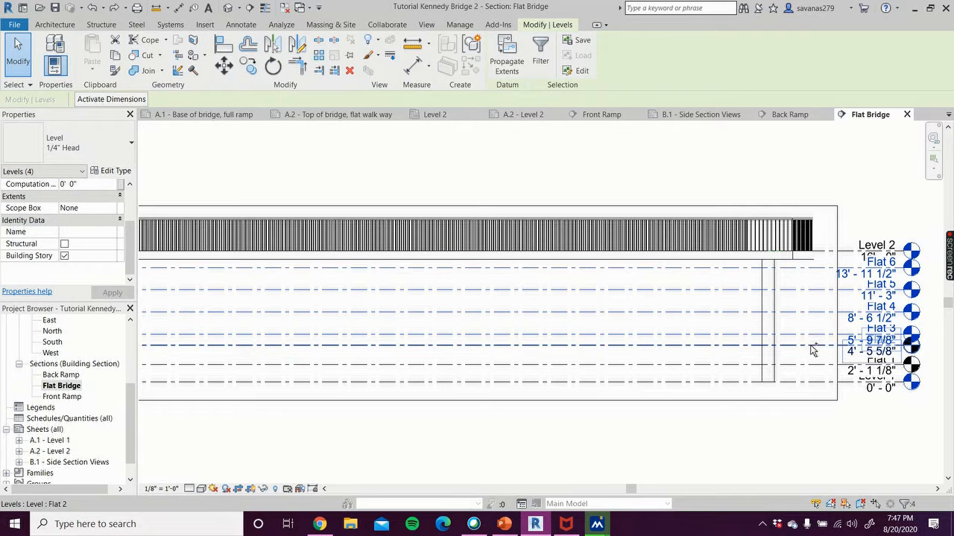
ctrl+click(812, 349)
ctrl+click(816, 366)
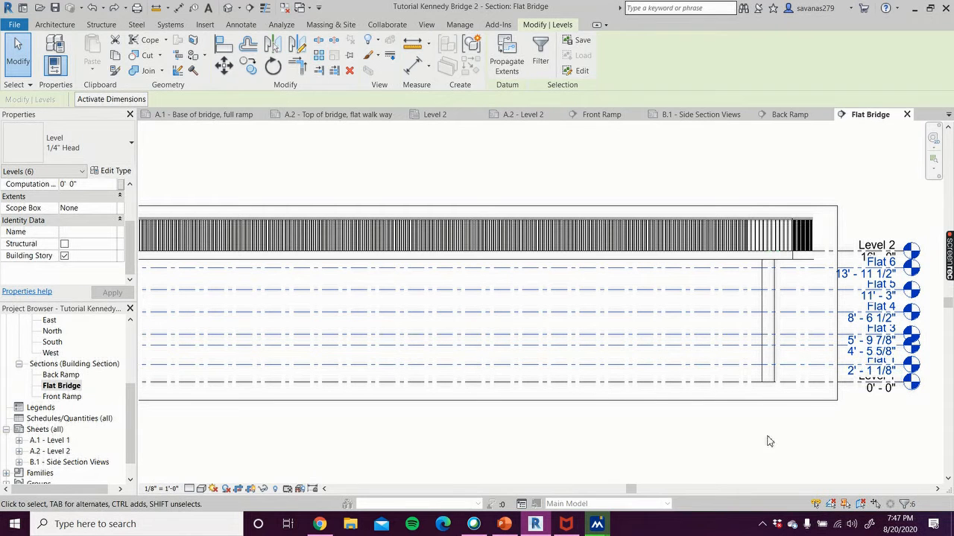
right_click(768, 438)
mouse_move(856, 253)
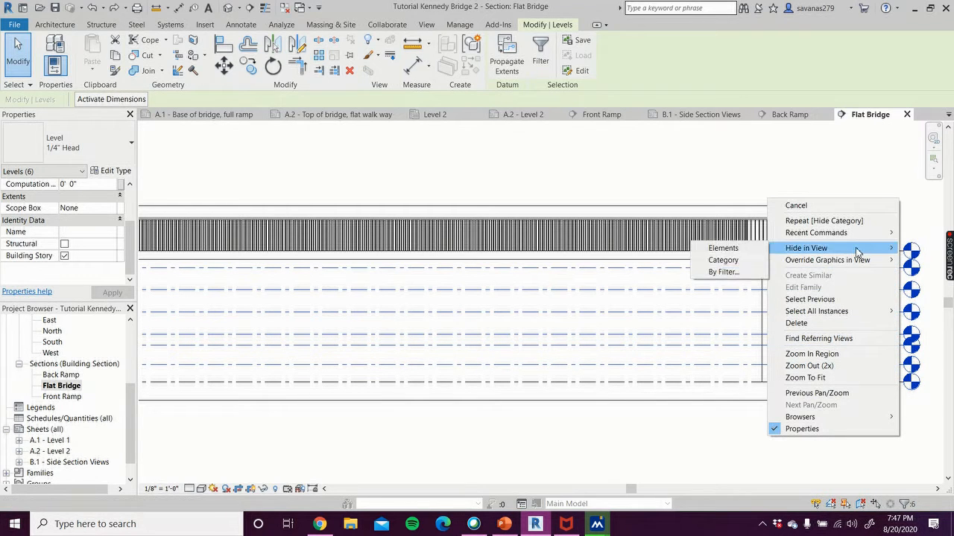
click(750, 254)
Extend the Level 1 and Level 2 lines leftward to just beyond the left edge of the Flat Bridge crop region
scroll(751, 466, down, 4)
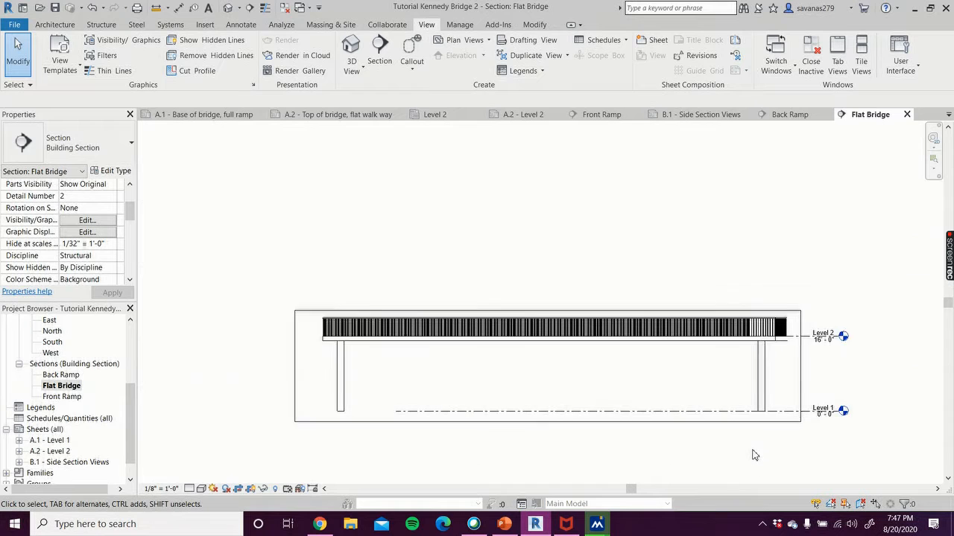
middle_drag(760, 458, 731, 405)
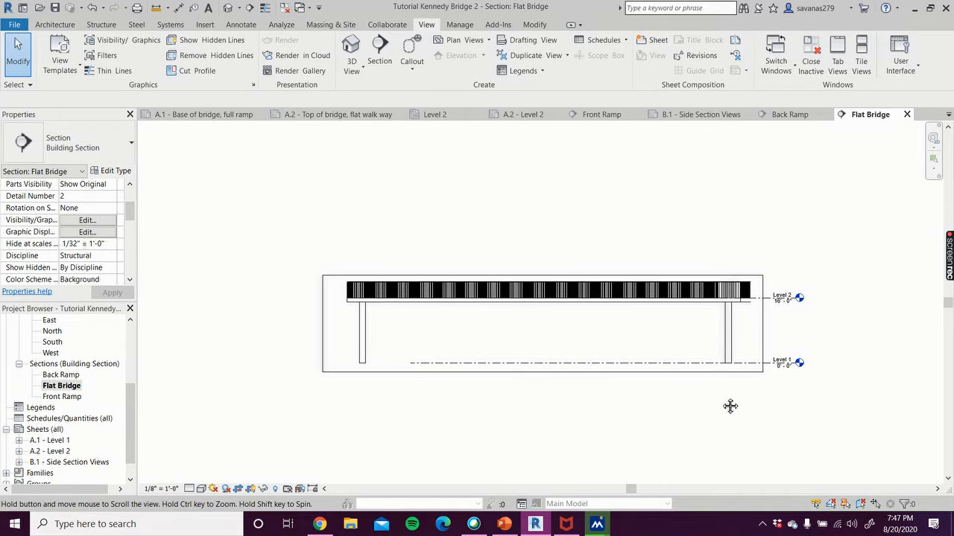
click(485, 364)
drag(412, 367, 313, 365)
click(298, 439)
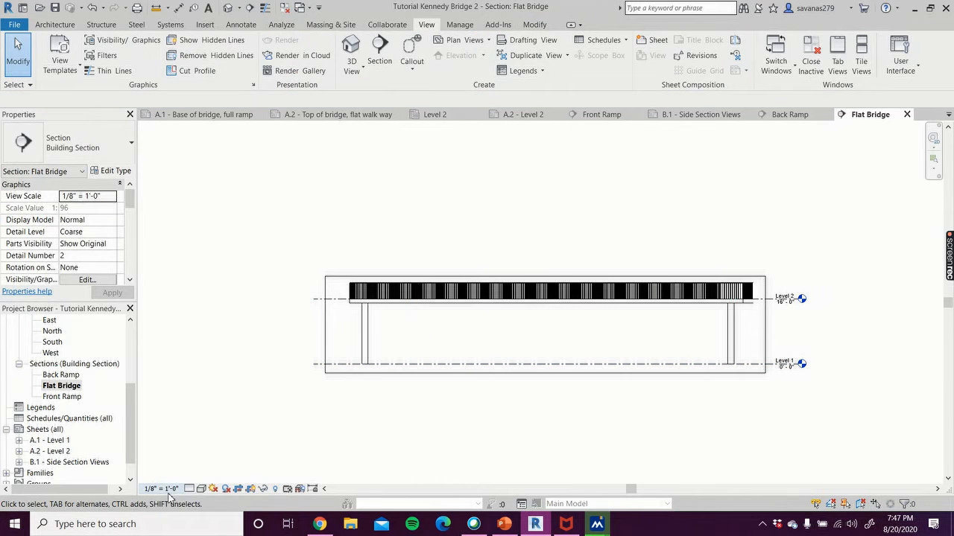
Set the Flat Bridge section's scale to 1/16" = 1'-0" and move its viewport into the upper part of sheet B.1
click(168, 489)
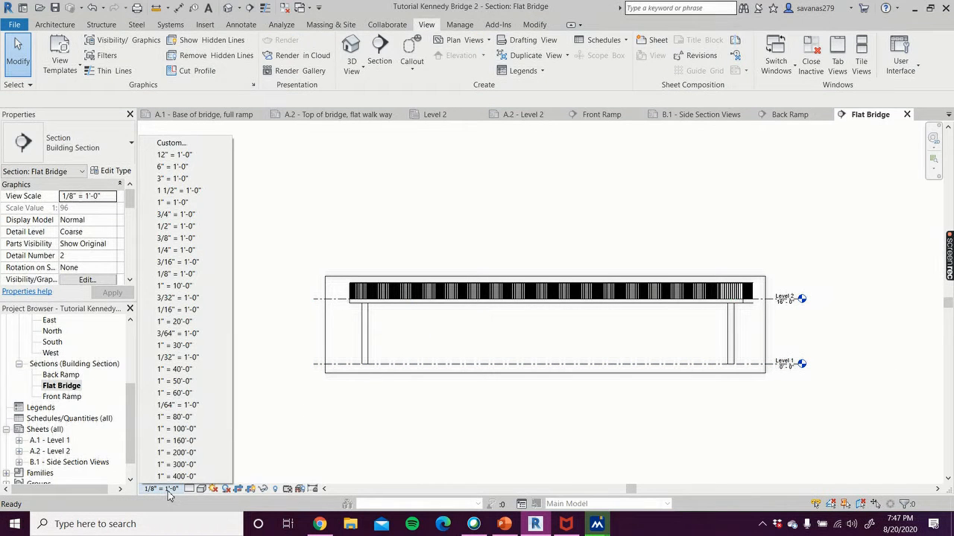
click(190, 312)
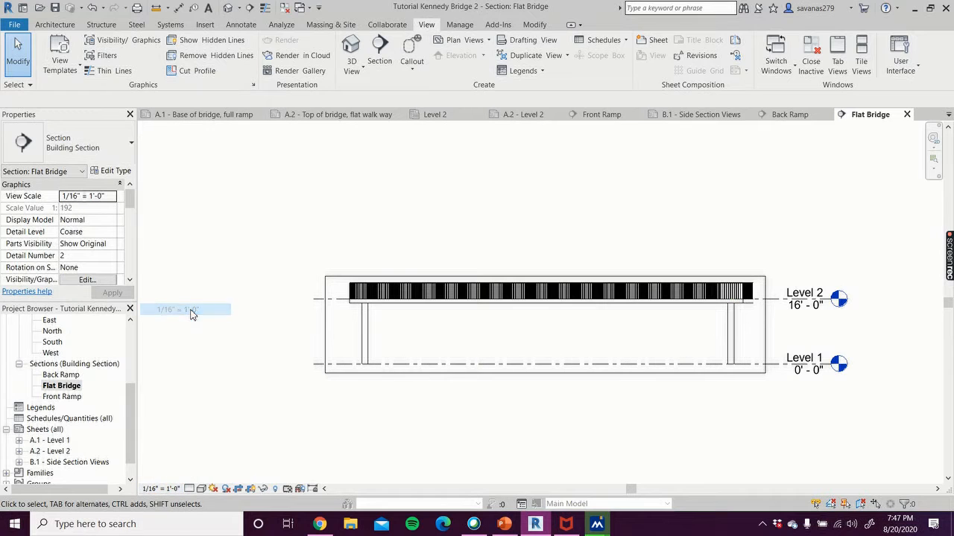
double_click(64, 463)
drag(457, 309, 526, 315)
click(673, 273)
Move the Flat Bridge view title on sheet B.1 to just below its viewport, slightly left of the crop region
scroll(671, 271, up, 2)
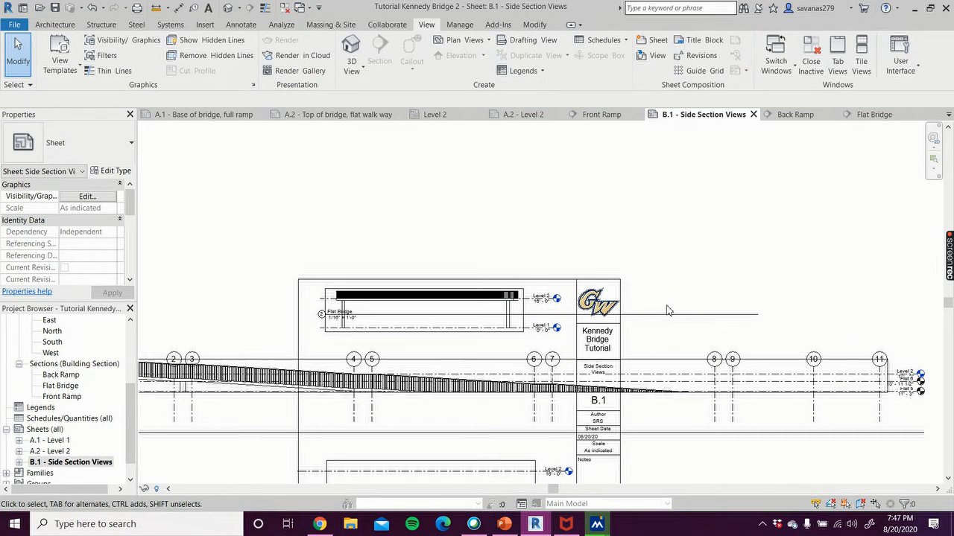
scroll(666, 317, down, 1)
middle_drag(692, 336, 712, 300)
click(681, 278)
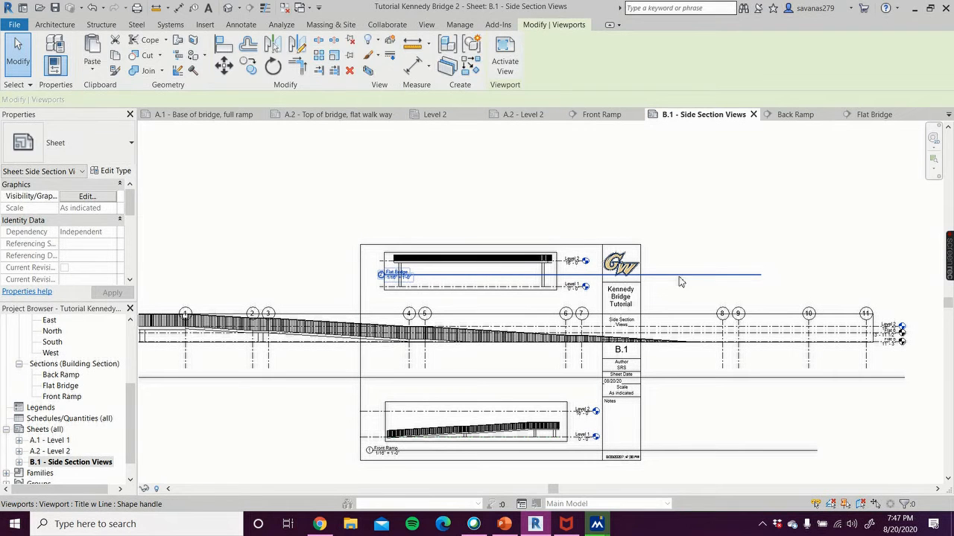
drag(681, 279, 588, 298)
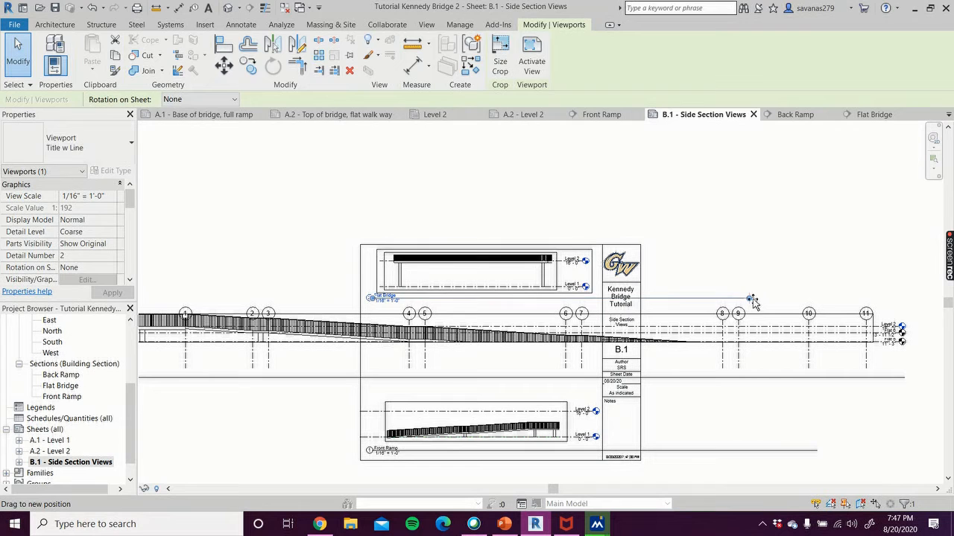
click(724, 257)
scroll(724, 258, down, 2)
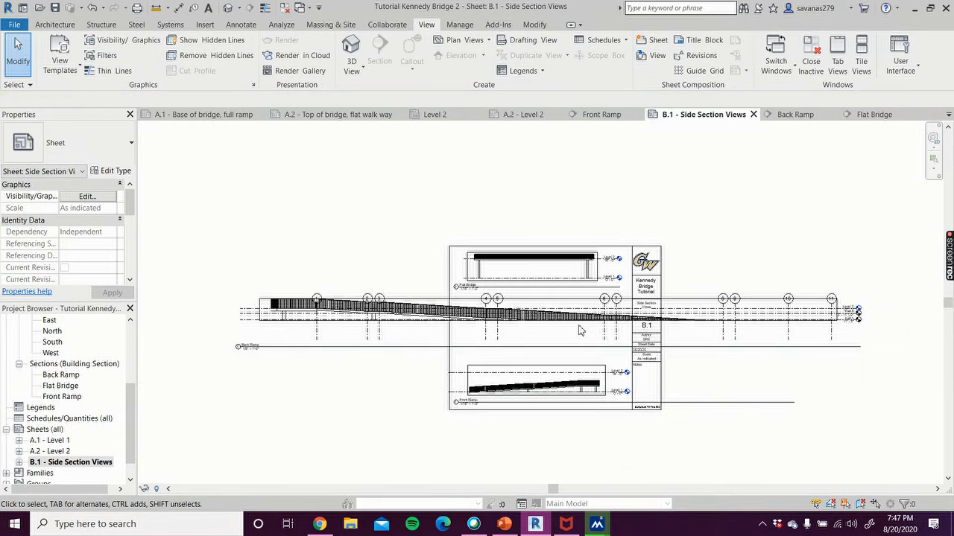
Open the Back Ramp section and hide the whole grid category in the view
double_click(62, 376)
click(263, 329)
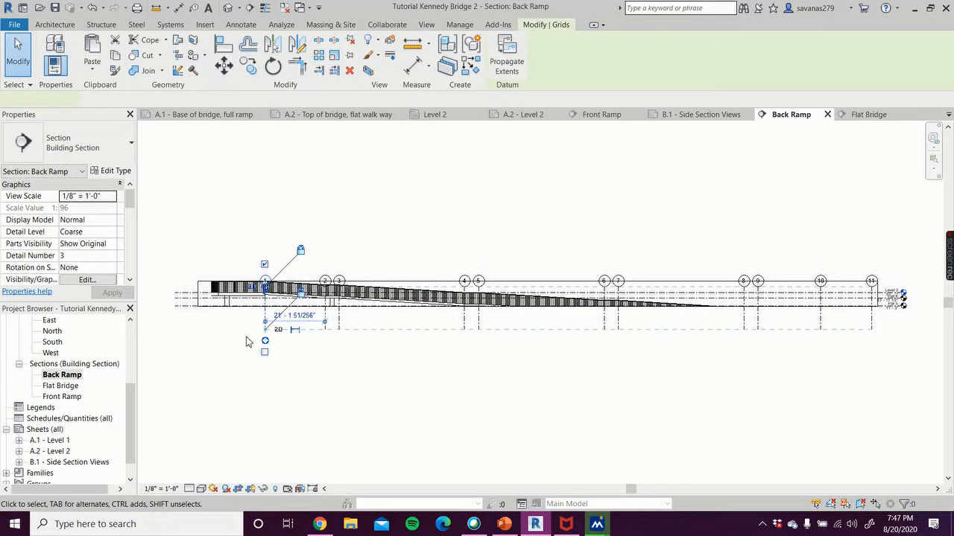
right_click(235, 348)
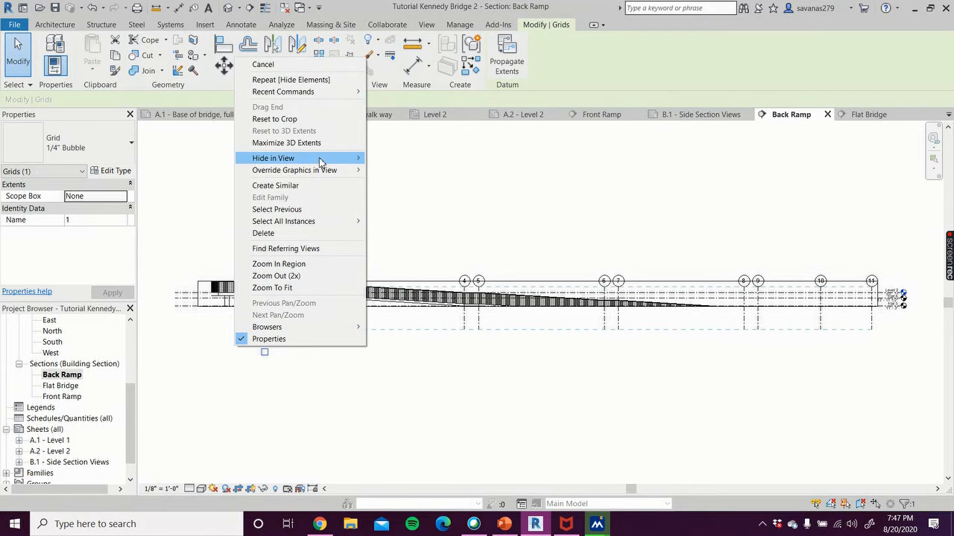
mouse_move(322, 161)
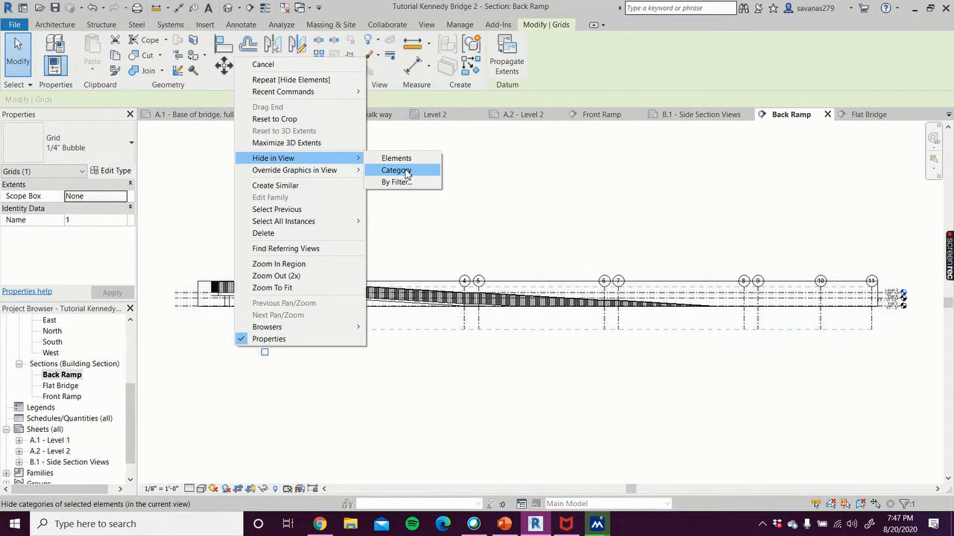
click(397, 170)
Extend the Back Ramp crop region down below the column bases and slightly above the railing
scroll(760, 359, up, 4)
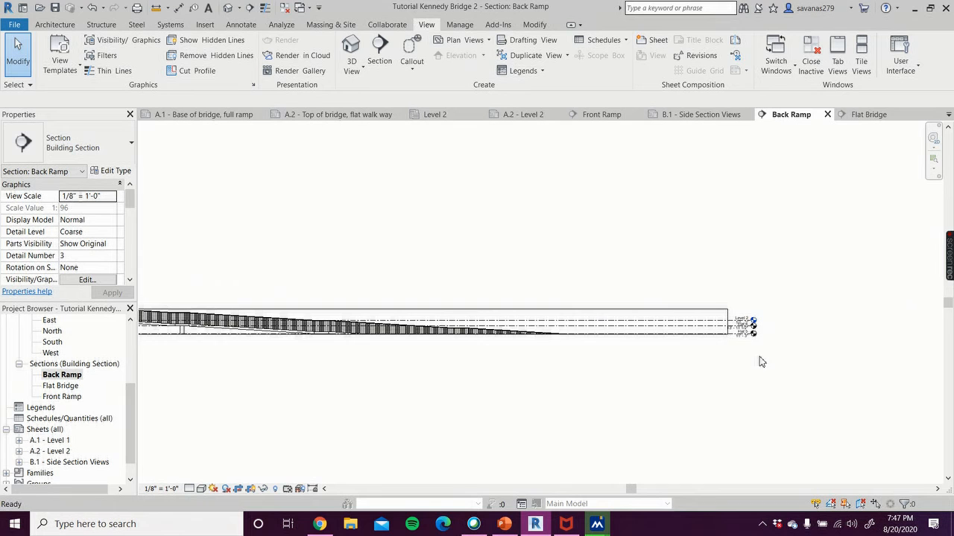
click(663, 268)
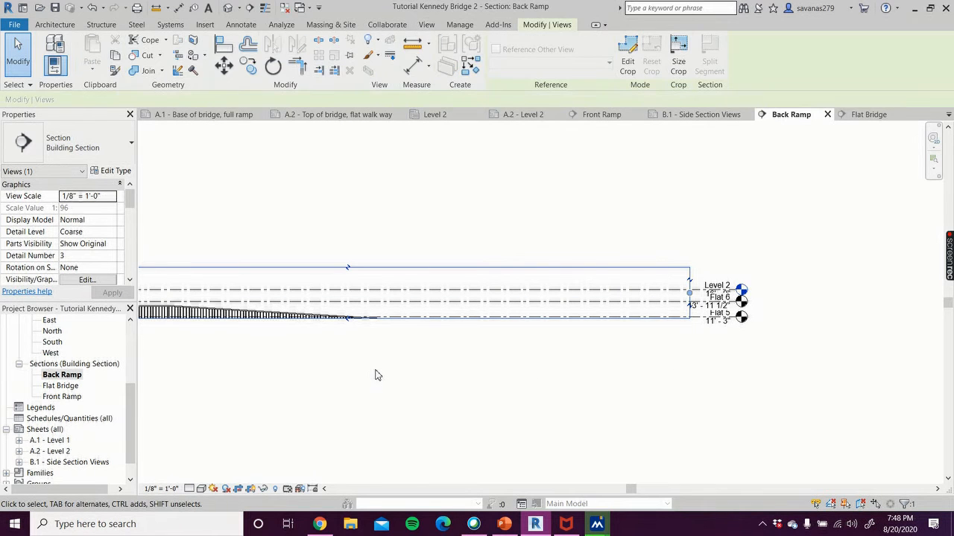
scroll(592, 382, down, 3)
scroll(529, 377, down, 1)
middle_drag(458, 398, 628, 400)
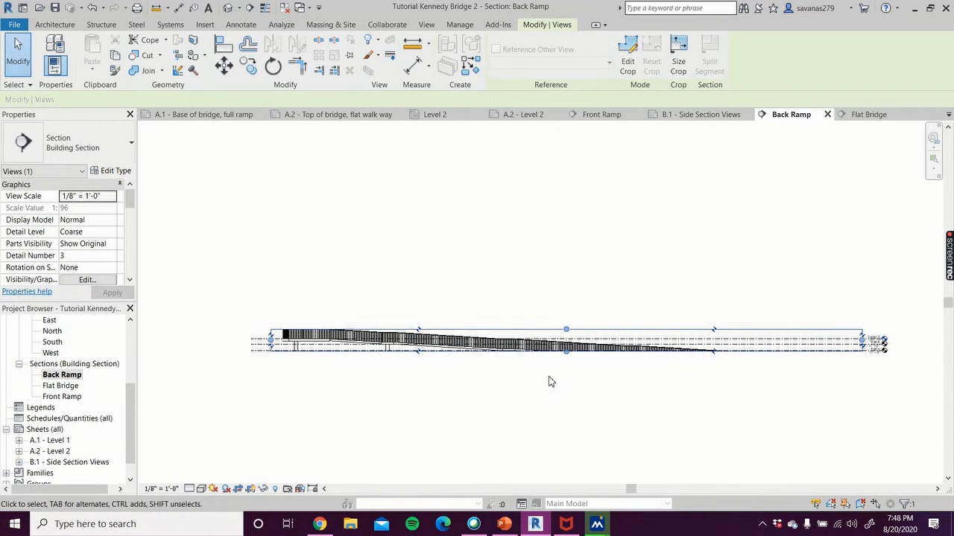
drag(566, 351, 570, 396)
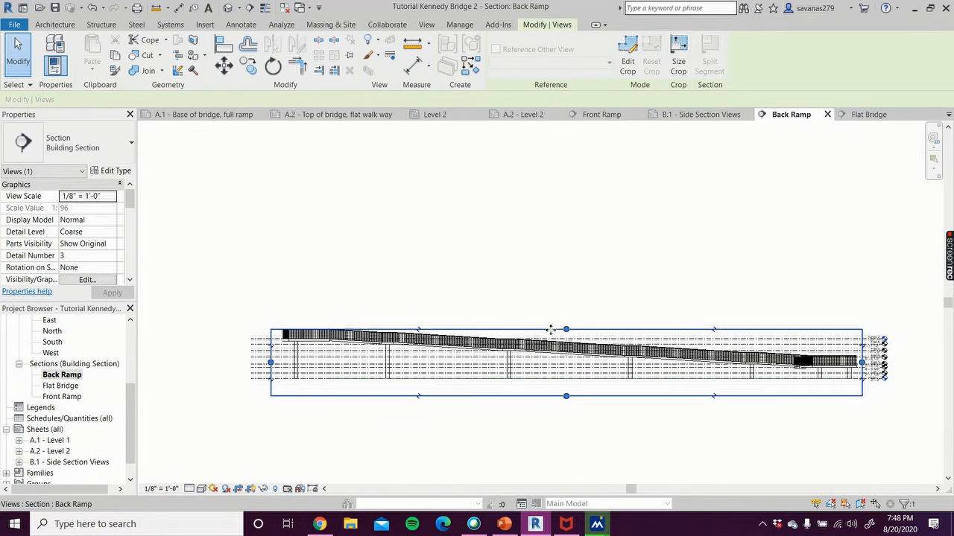
drag(567, 333, 566, 325)
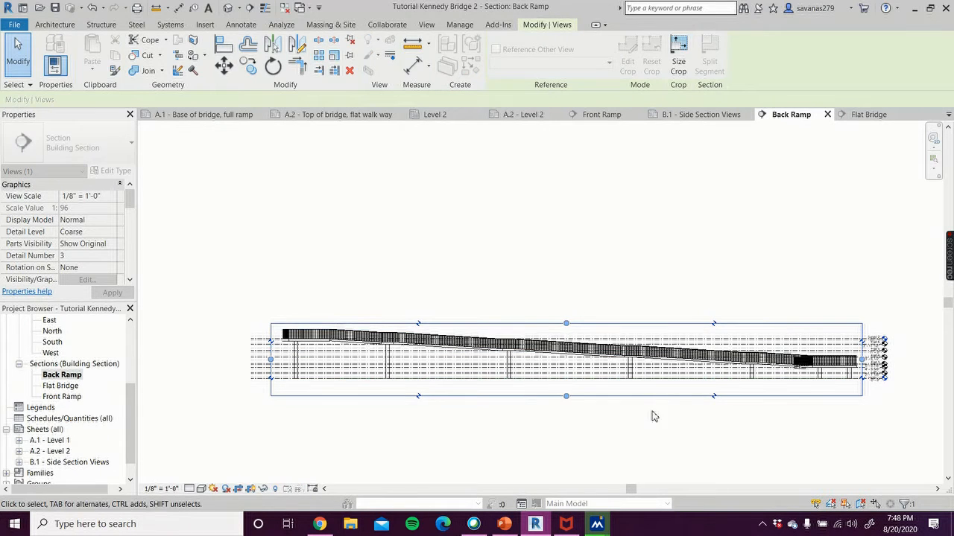
click(915, 377)
Select levels Flat 1 to Flat 6 in the Back Ramp section and hide only those elements in the view
scroll(910, 375, up, 5)
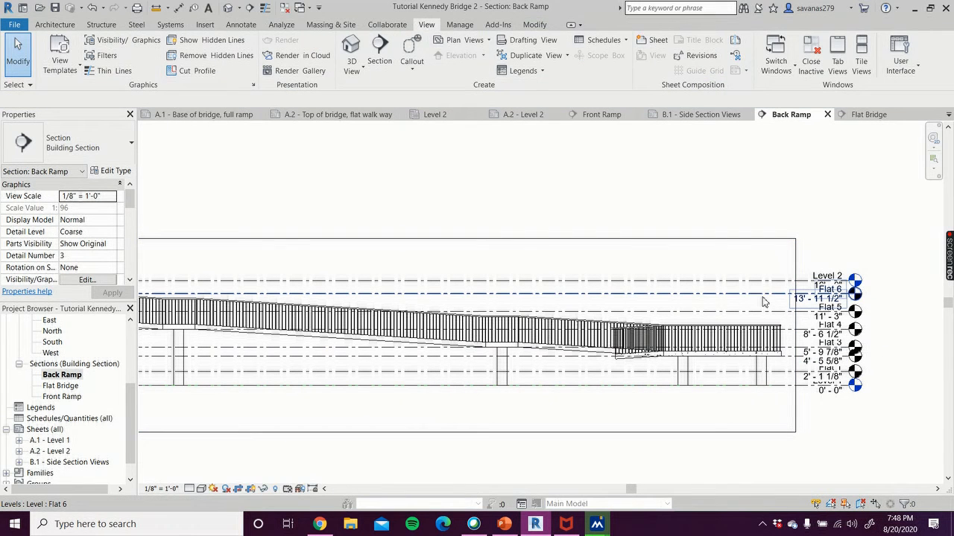
click(771, 298)
ctrl+click(786, 335)
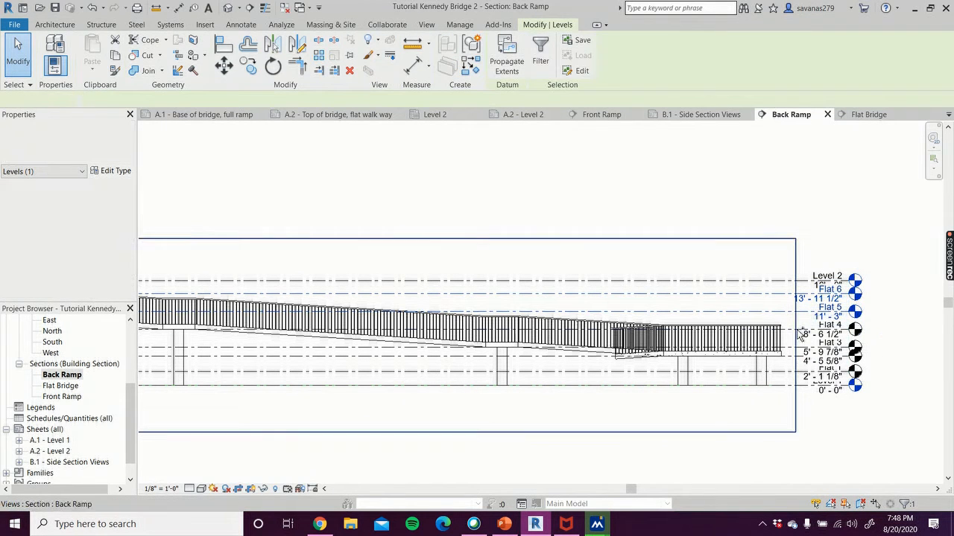
ctrl+click(790, 347)
ctrl+click(791, 362)
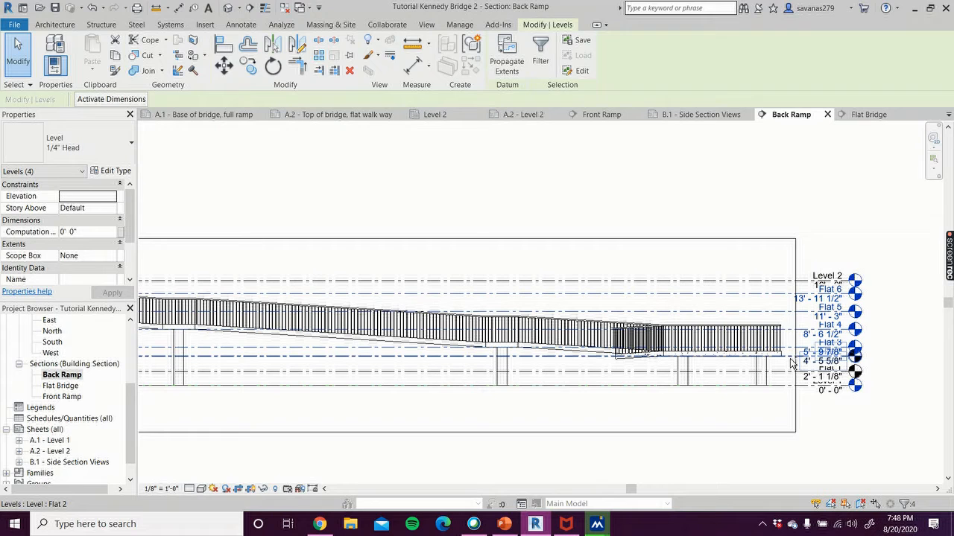
ctrl+click(786, 376)
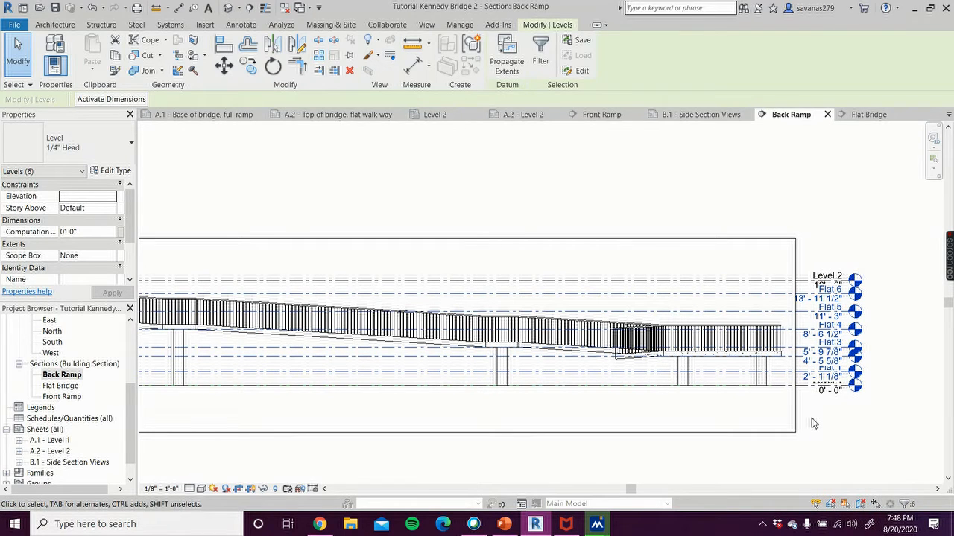
right_click(813, 423)
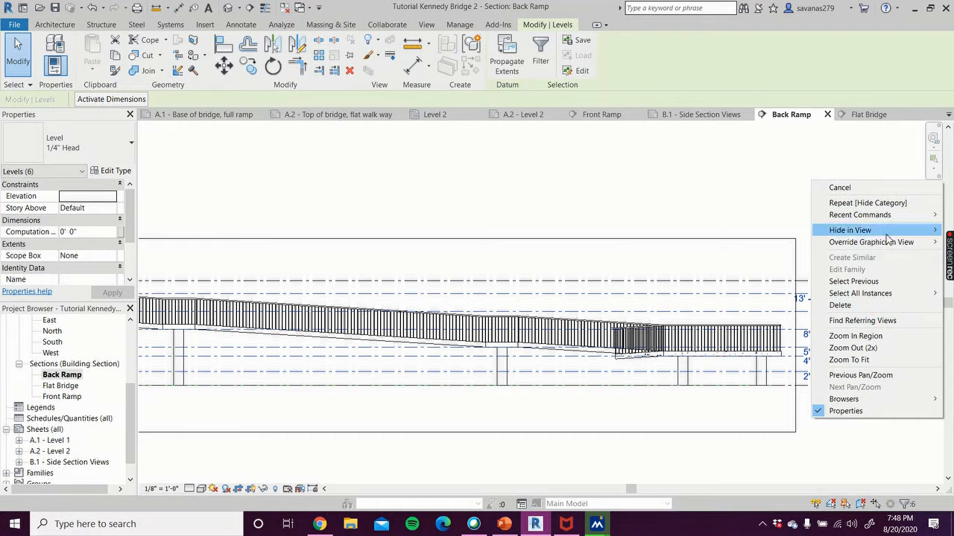
mouse_move(887, 231)
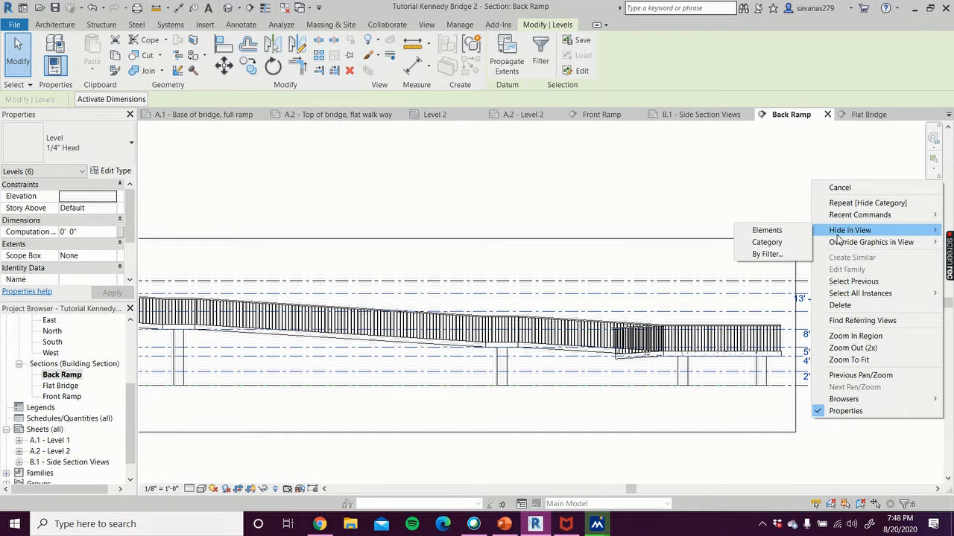
click(766, 230)
Set the Back Ramp section's view scale to 1/32" = 1'-0"
scroll(753, 225, down, 3)
scroll(803, 217, up, 4)
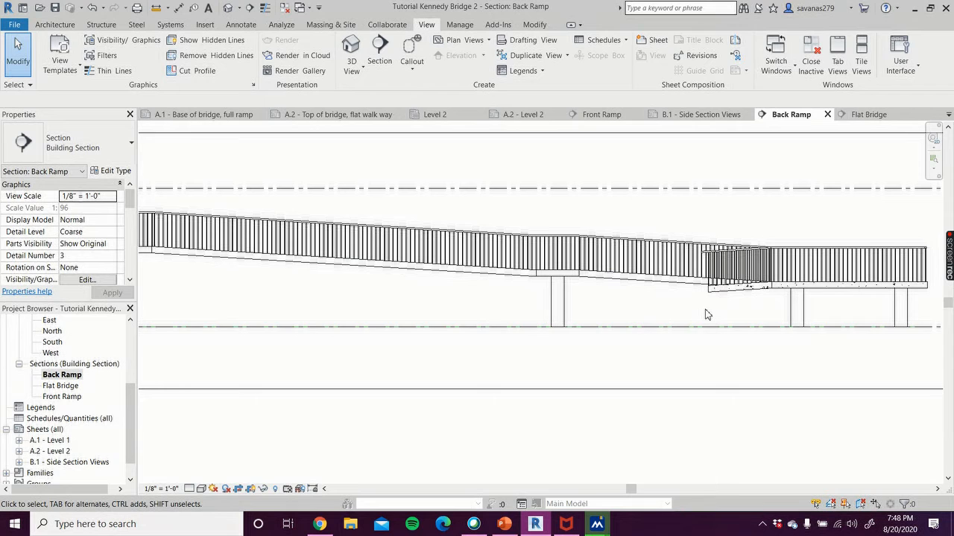
scroll(666, 312, down, 5)
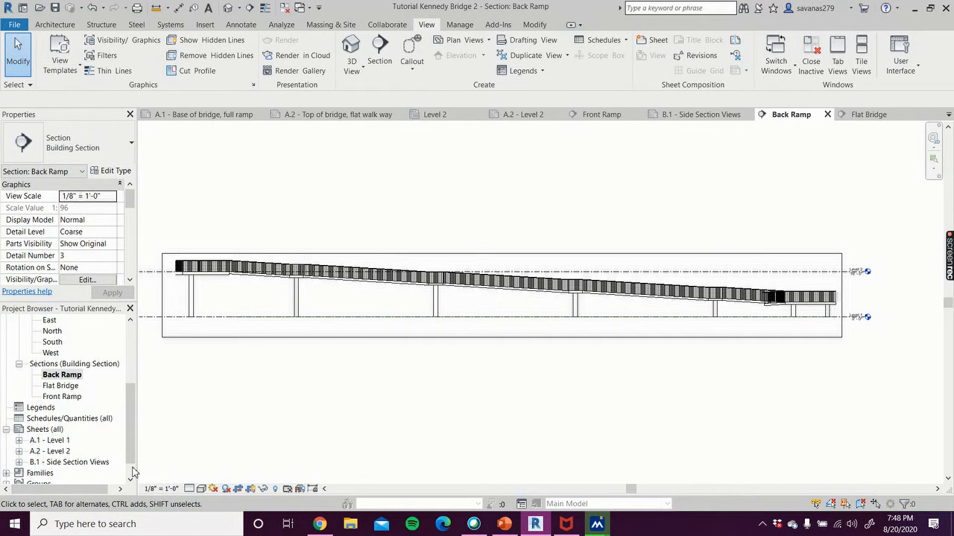
click(171, 489)
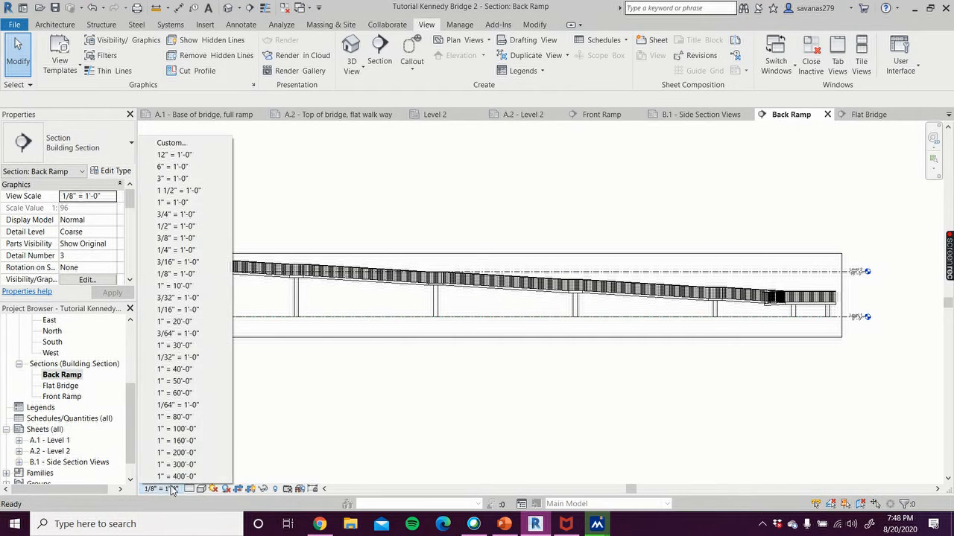
click(205, 359)
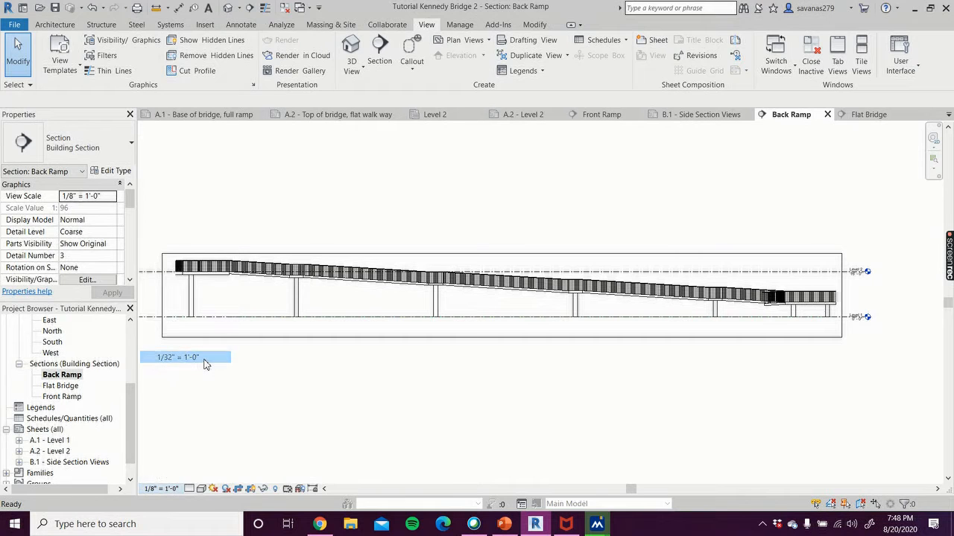
Place the Back Ramp viewport on sheet B.1 between the Flat Bridge and Front Ramp views and move its title just below it
double_click(67, 463)
click(354, 361)
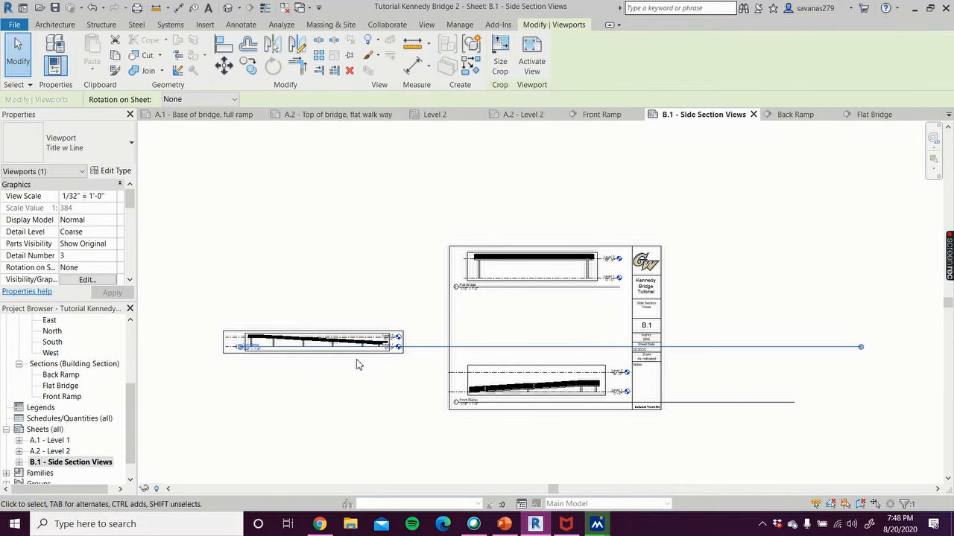
drag(355, 353, 579, 337)
click(736, 293)
mouse_move(731, 331)
mouse_down()
mouse_move(722, 358)
mouse_move(728, 347)
mouse_up()
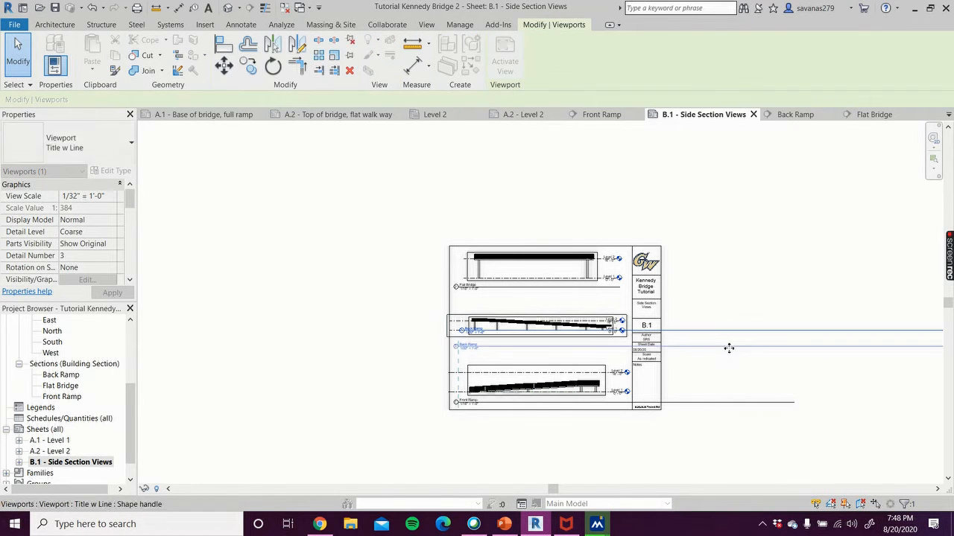
Shorten the Back Ramp viewport's title line so it ends in line with the Flat Bridge title line, before the title block
scroll(786, 303, down, 3)
scroll(877, 295, down, 2)
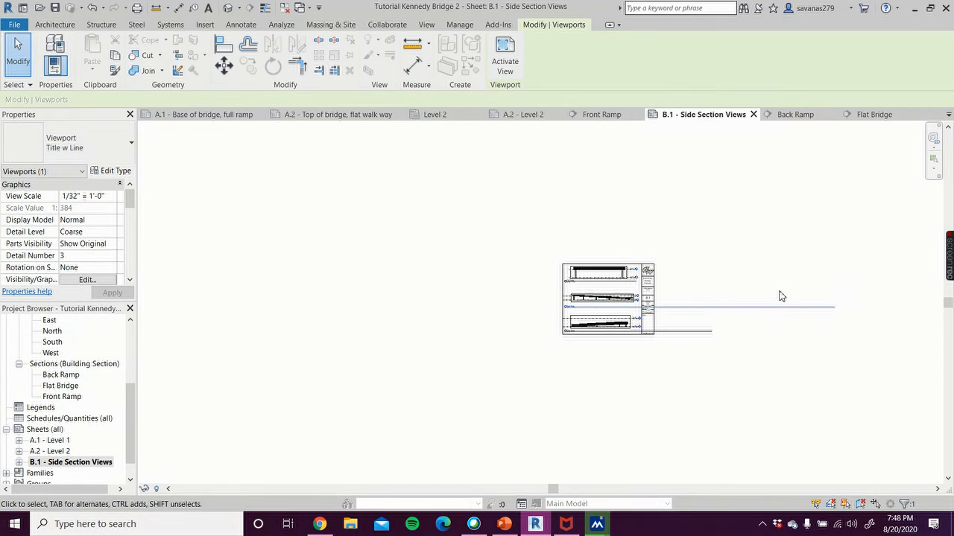
click(834, 308)
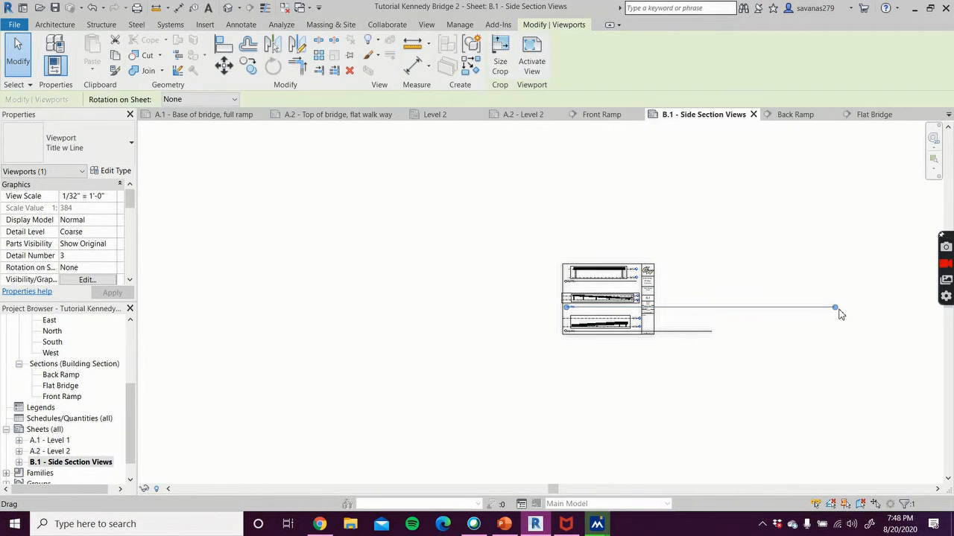
drag(834, 307, 768, 326)
drag(643, 319, 658, 292)
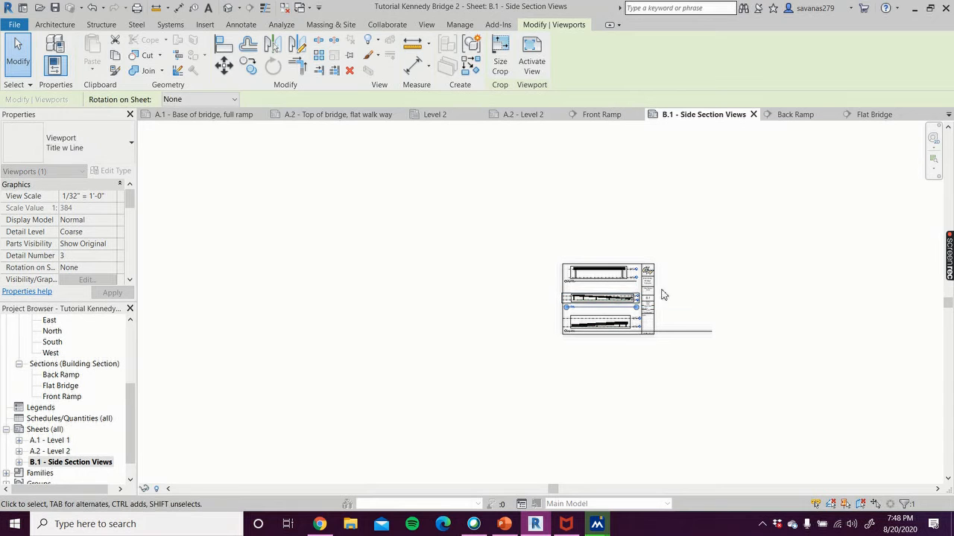
click(688, 322)
Activate the Back Ramp view on the sheet and pull the left ends of Levels 1 and 2 in closer to the crop region
scroll(509, 308, up, 1)
scroll(508, 308, up, 3)
scroll(798, 315, up, 3)
click(666, 315)
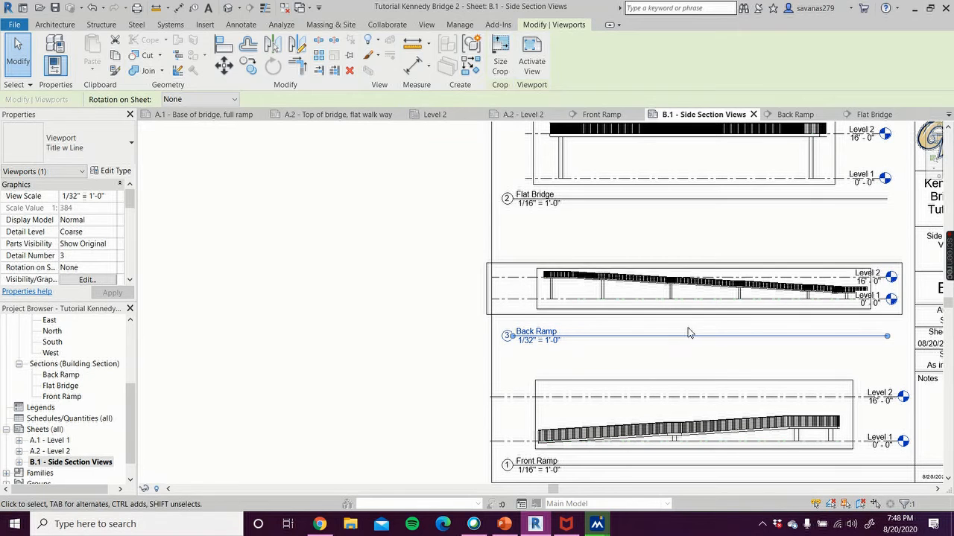
click(530, 57)
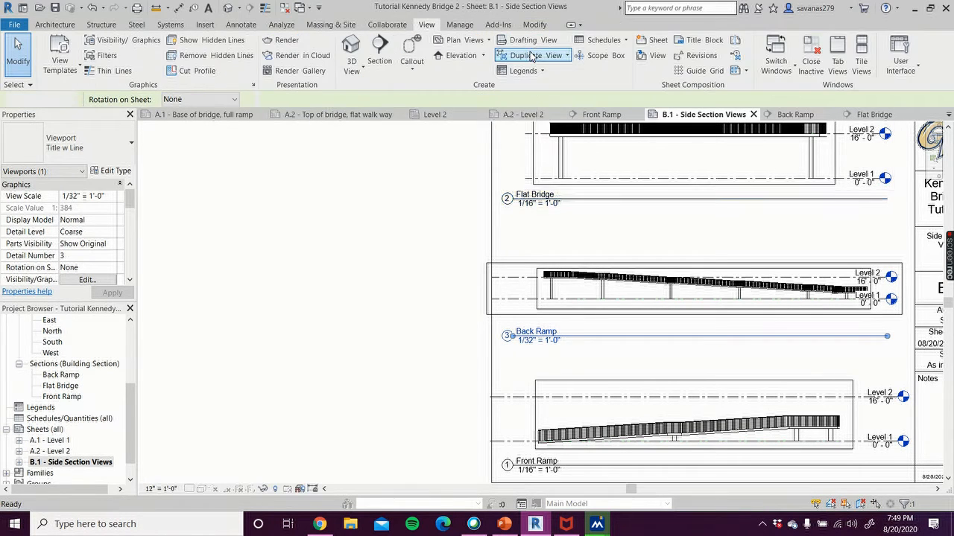
click(509, 304)
scroll(507, 311, up, 3)
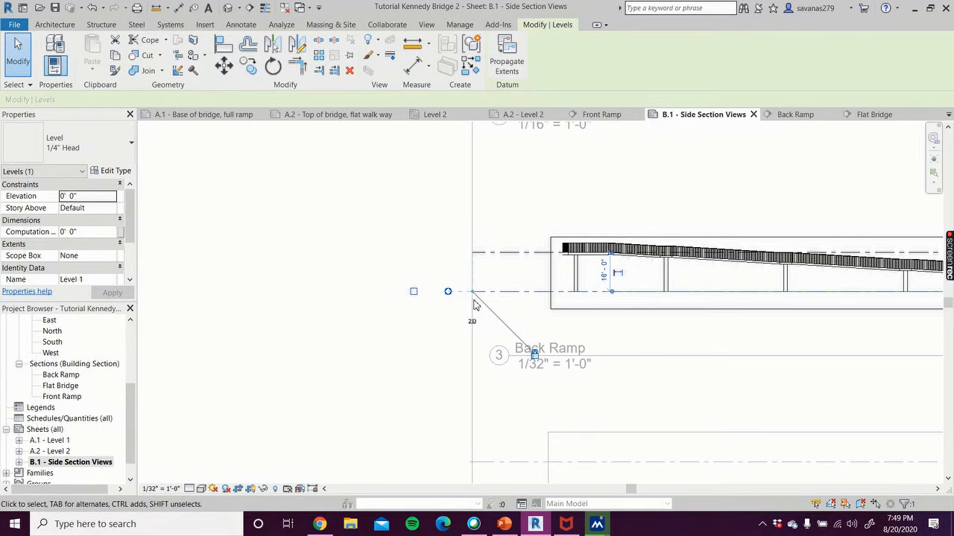
drag(474, 297, 516, 292)
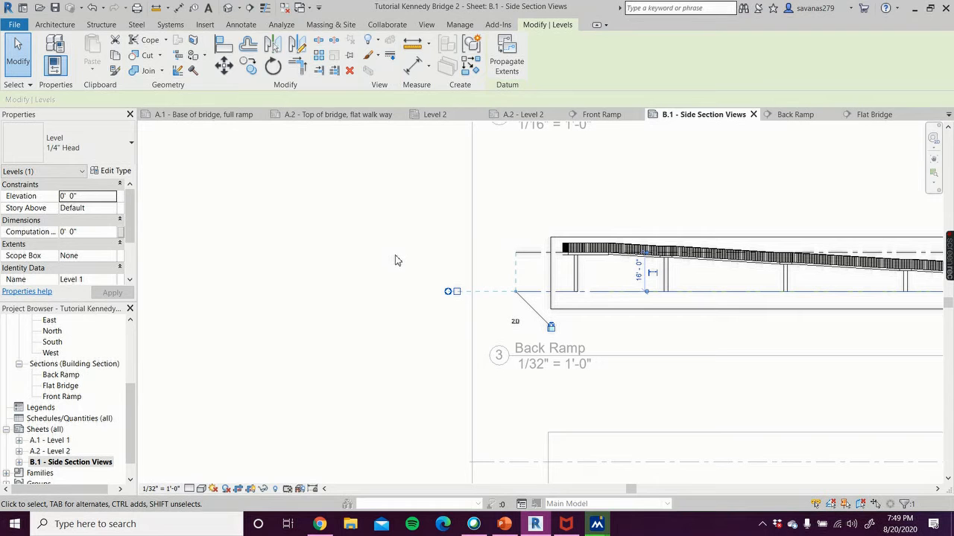
key(Escape)
scroll(394, 260, down, 3)
scroll(386, 261, down, 1)
Shorten the Front Ramp viewport's title line to align with the ends of the other two title lines
middle_drag(394, 266, 354, 289)
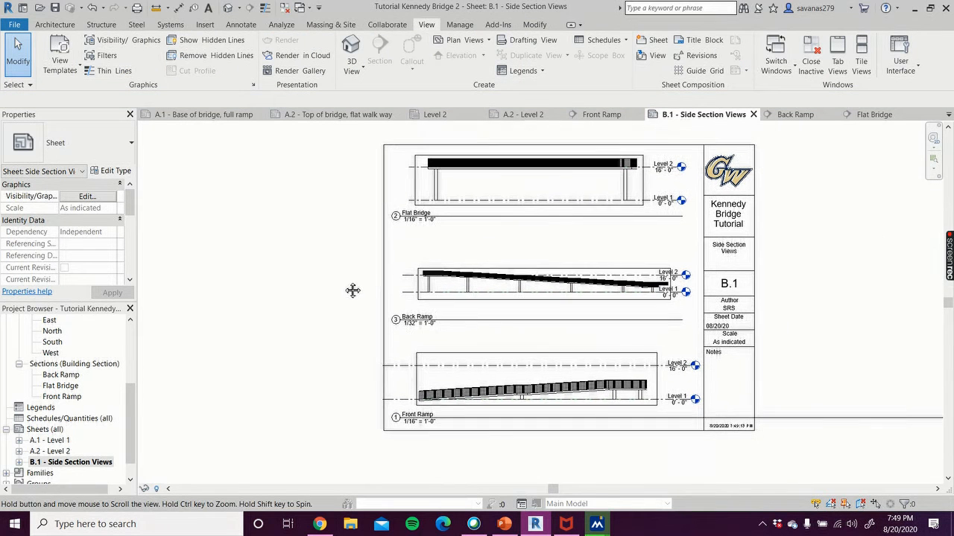
click(665, 388)
scroll(667, 386, down, 2)
drag(827, 402, 805, 410)
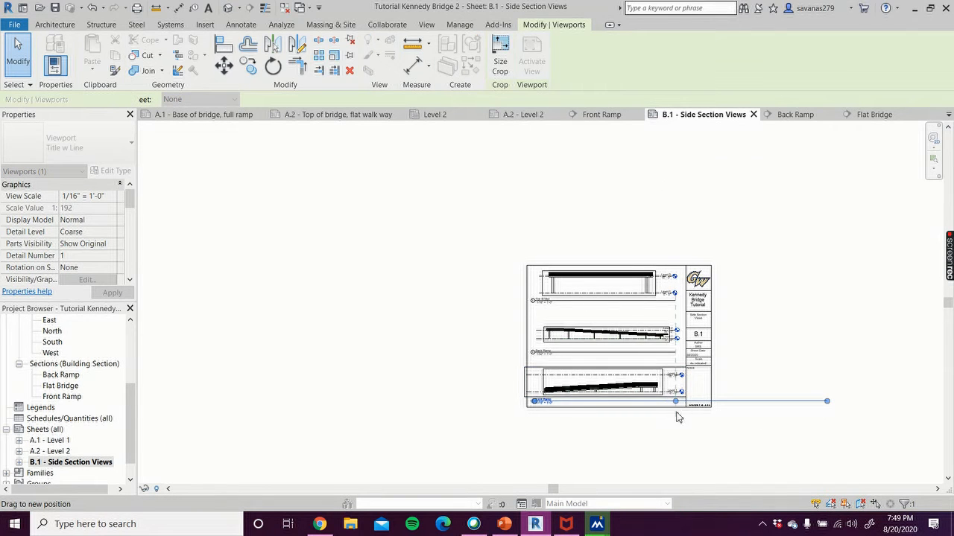
drag(676, 413, 677, 415)
click(675, 438)
Activate the Front Ramp view, pull the left ends of Levels 1 and 2 inside the sheet border, and deactivate the view
scroll(563, 416, up, 3)
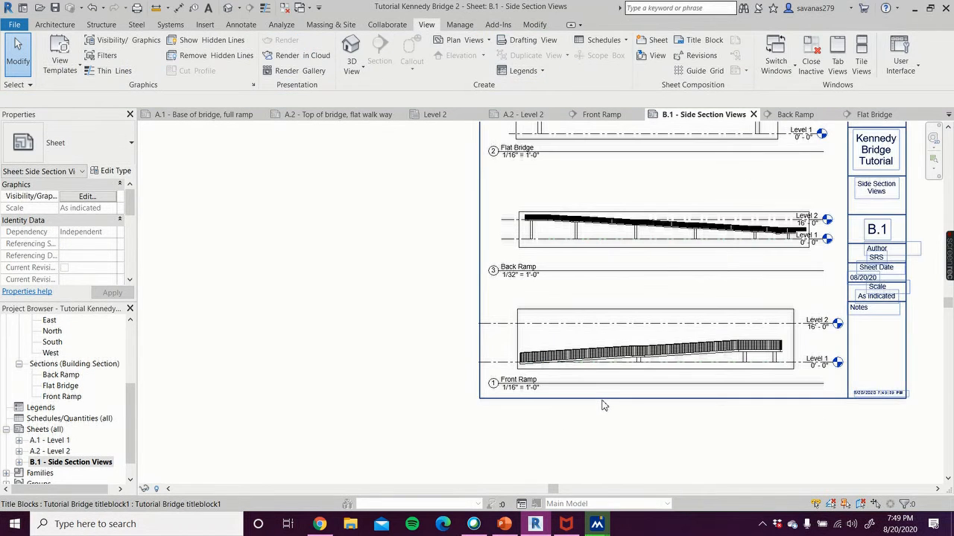
click(571, 370)
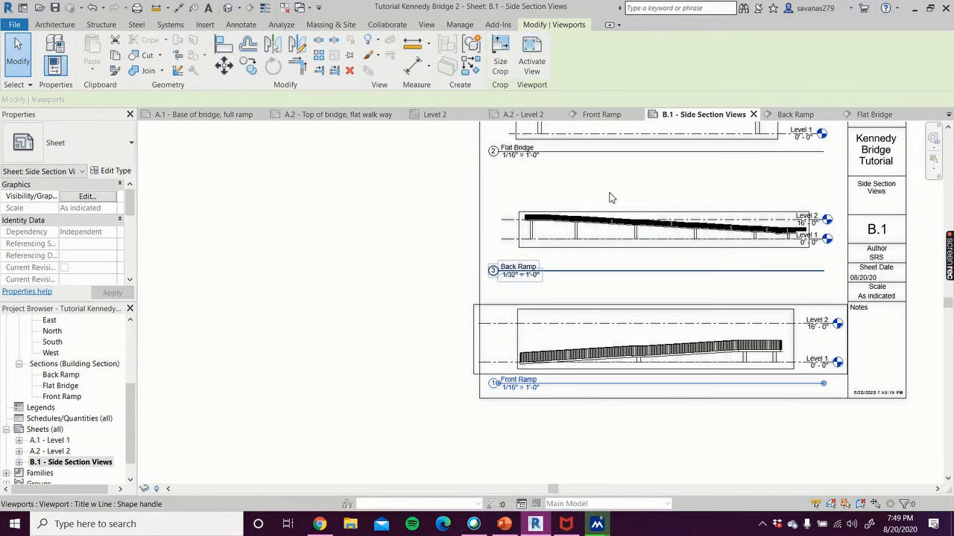
click(531, 58)
click(482, 325)
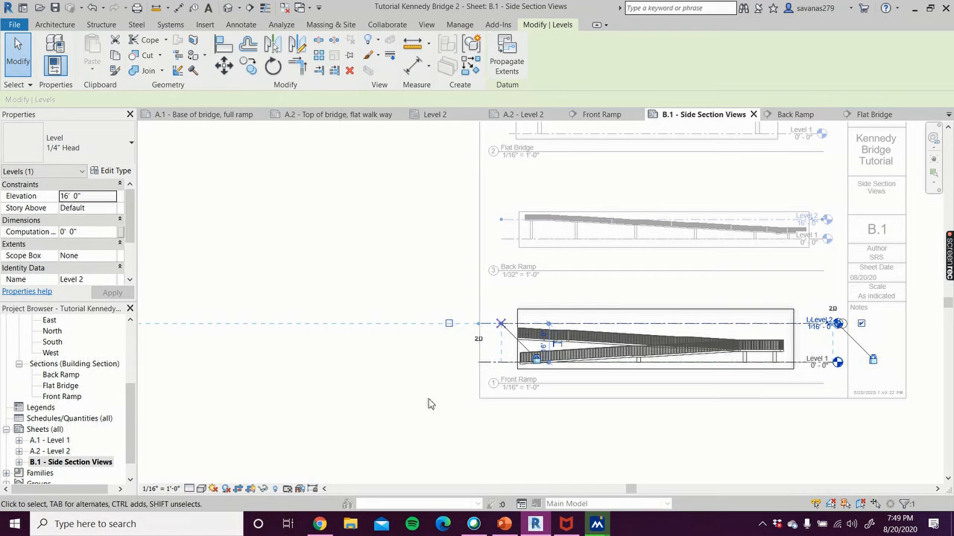
click(404, 410)
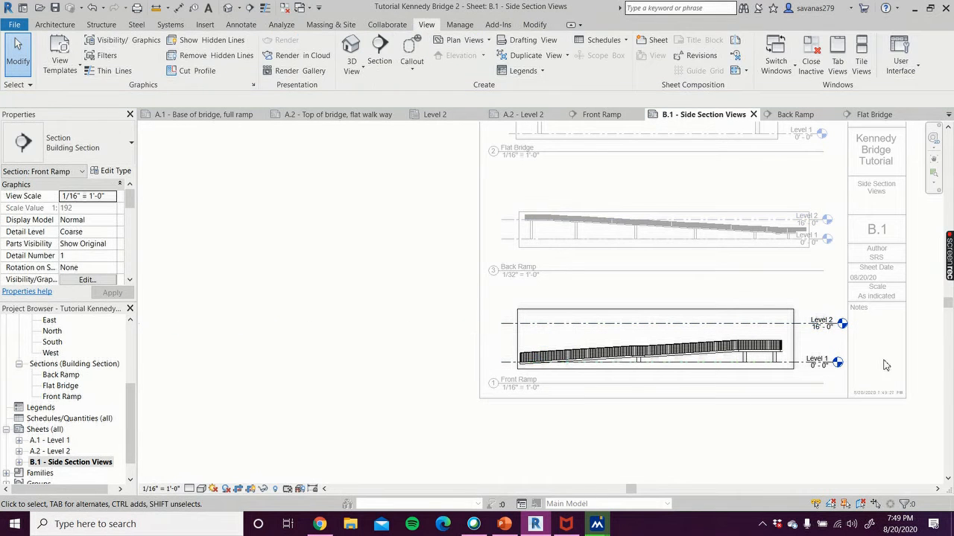
double_click(803, 435)
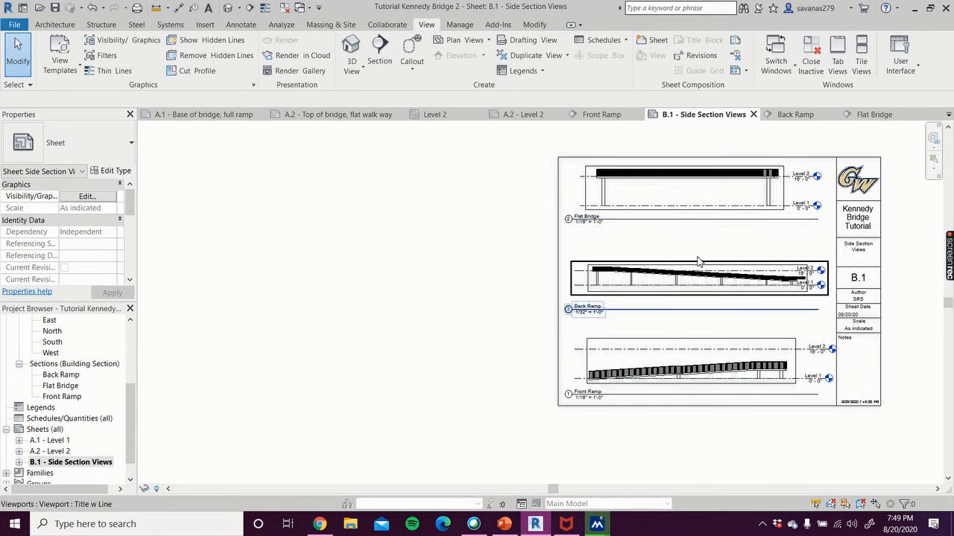
Activate the Front Ramp view and place aligned dimensions from Level 1 to the undersides of the middle landing and the upper landing
scroll(809, 284, up, 1)
scroll(809, 284, up, 2)
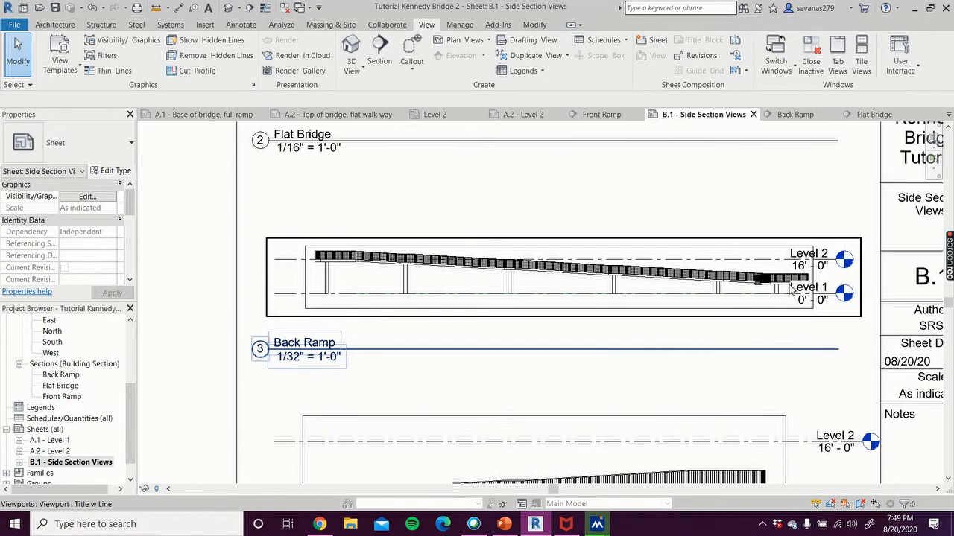
scroll(586, 283, down, 1)
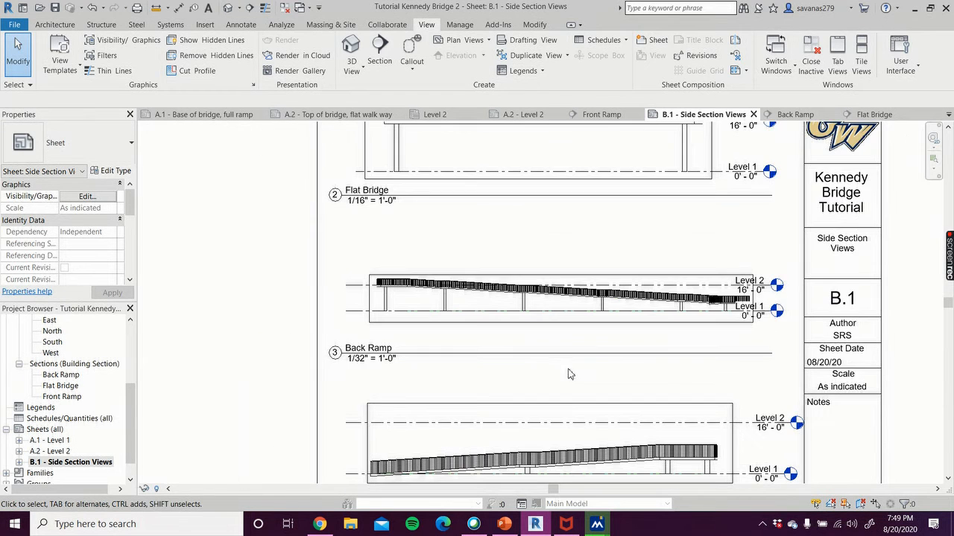
middle_drag(568, 372, 598, 268)
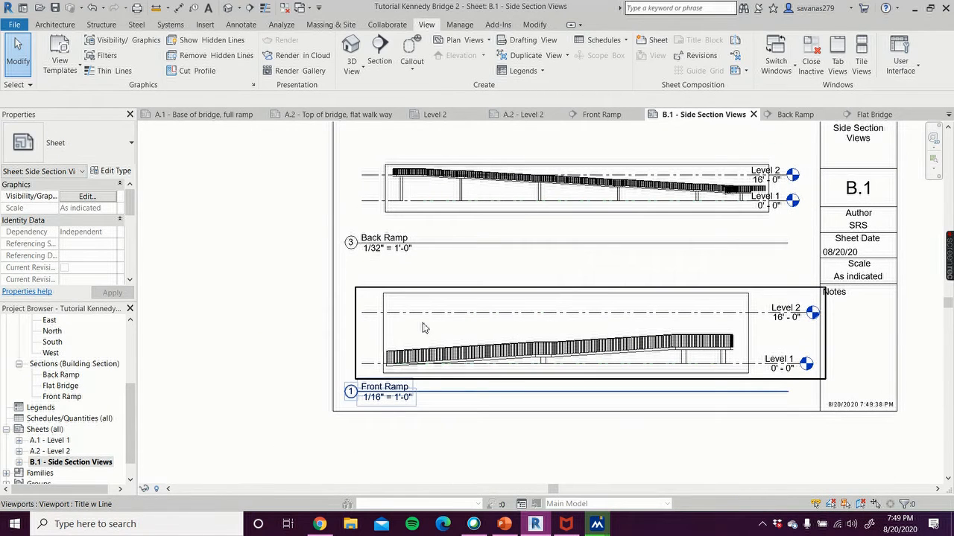
click(388, 328)
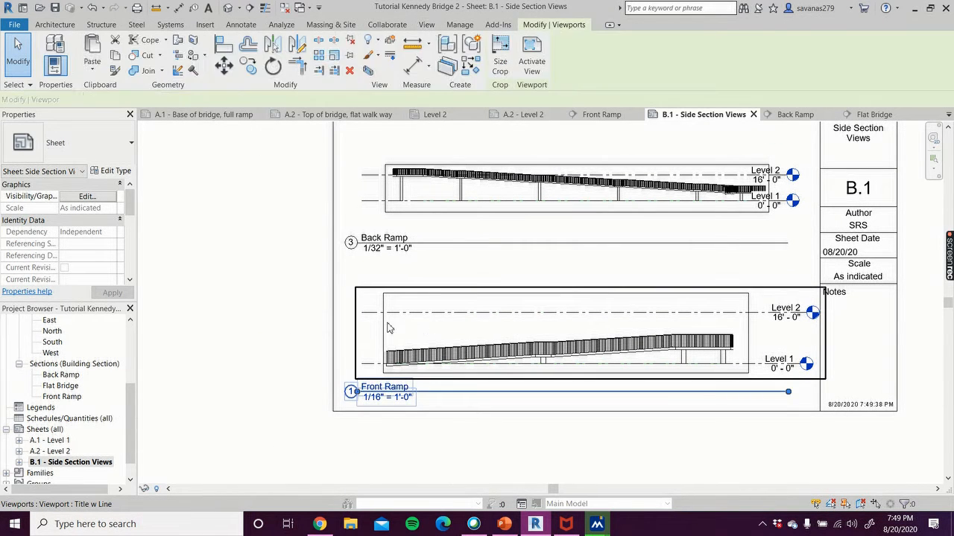
click(529, 58)
scroll(564, 373, up, 5)
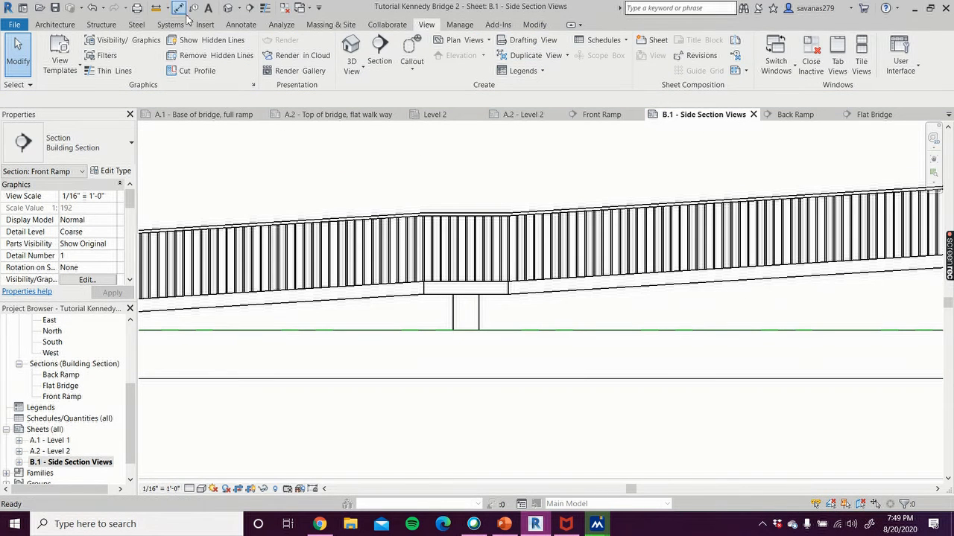
click(179, 8)
click(503, 332)
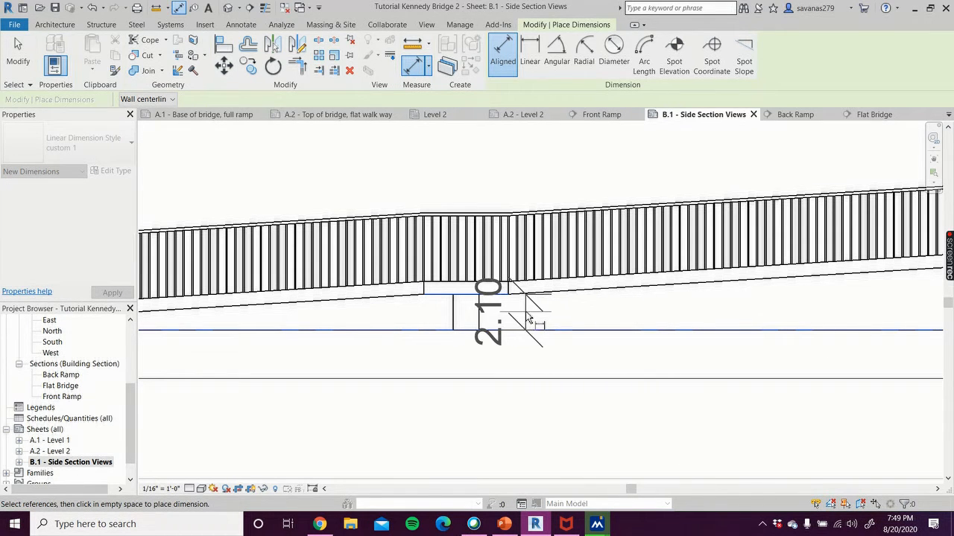
click(666, 320)
scroll(715, 316, down, 5)
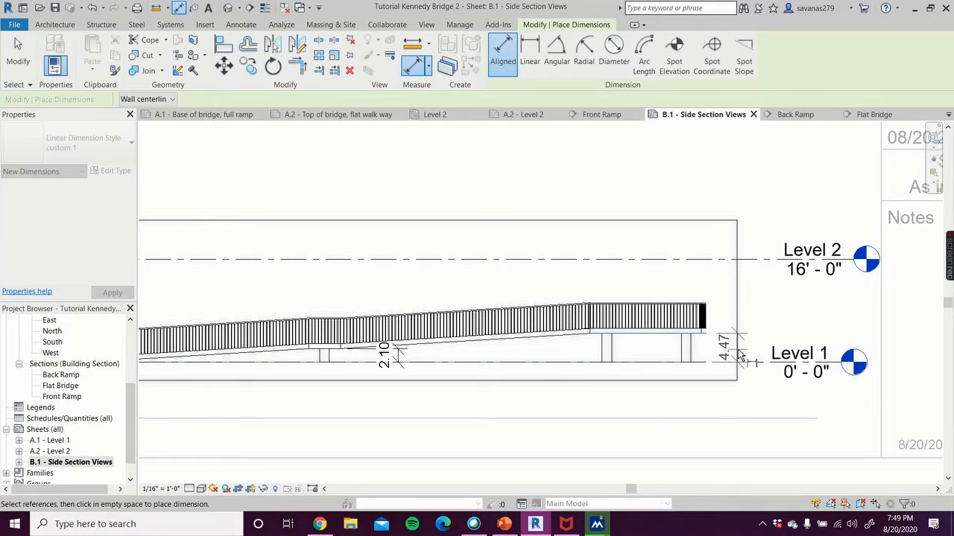
click(734, 356)
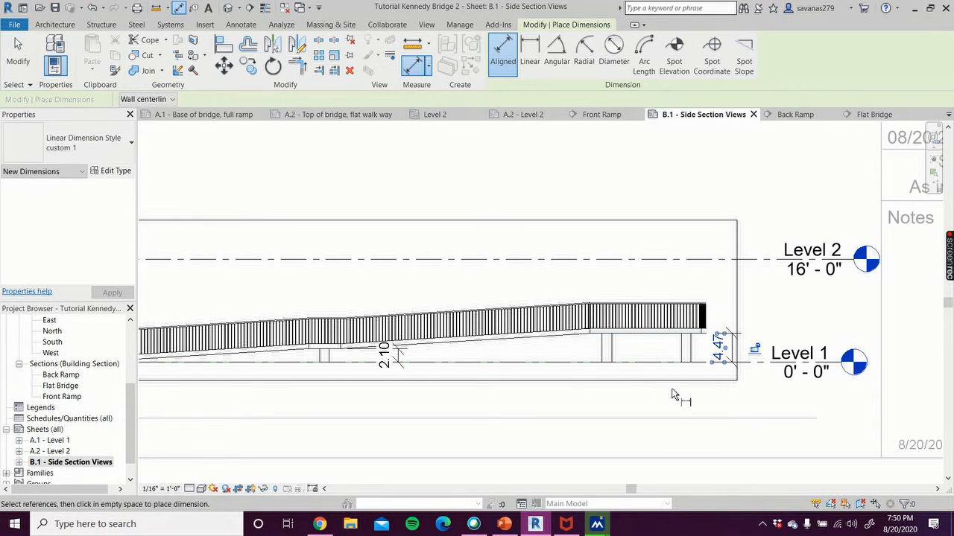
Place an aligned dimension between Level 1 and the bottom corner of the ramp slab at the Front Ramp's low end
scroll(626, 399, down, 5)
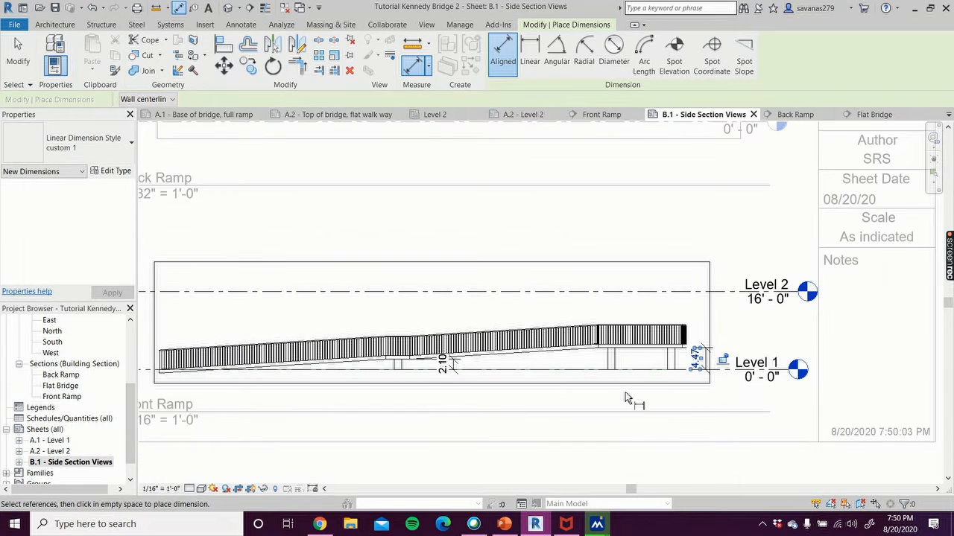
scroll(266, 389, down, 1)
scroll(266, 389, up, 5)
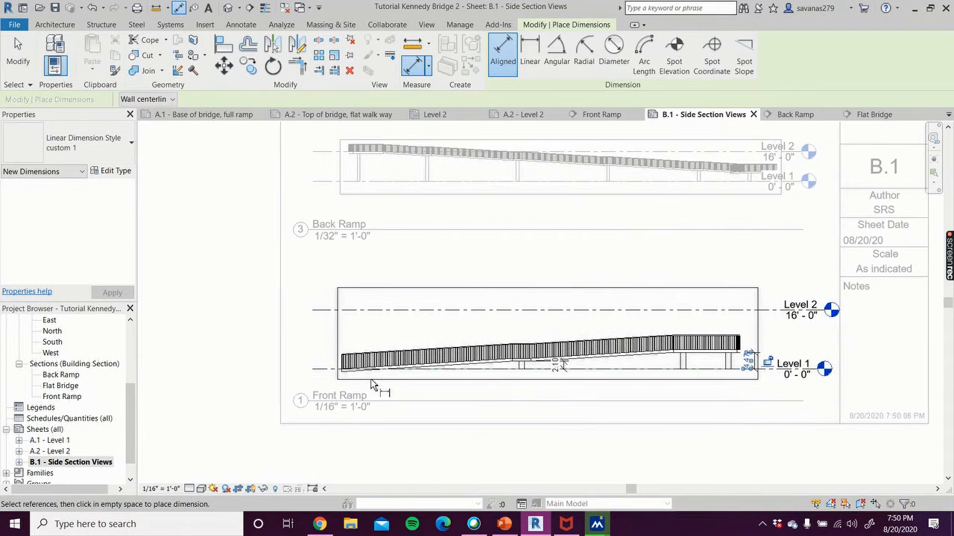
scroll(328, 420, up, 2)
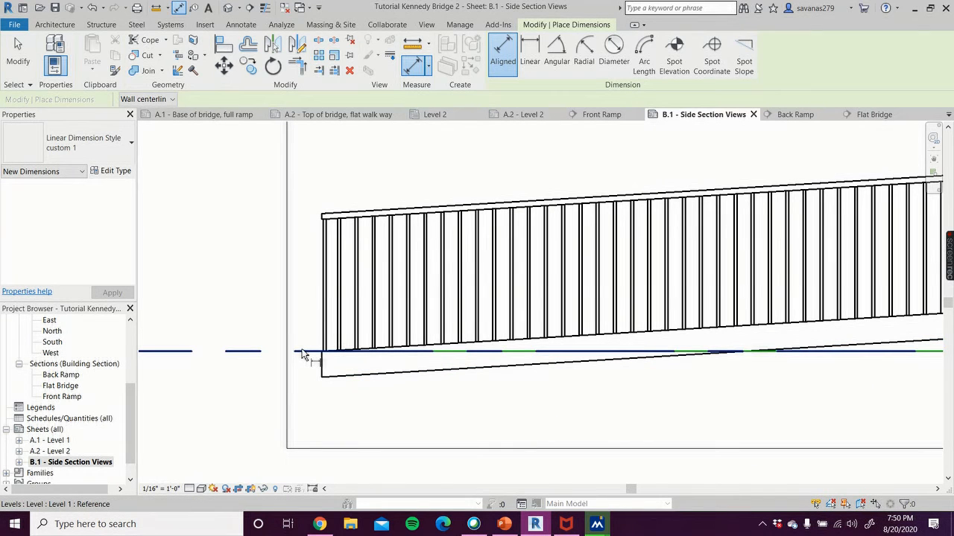
click(323, 382)
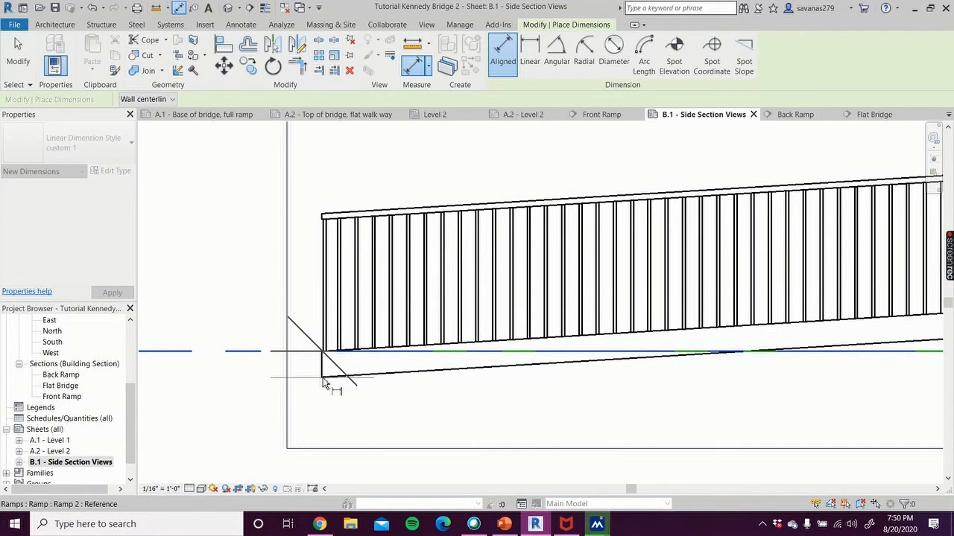
click(323, 378)
scroll(285, 386, down, 2)
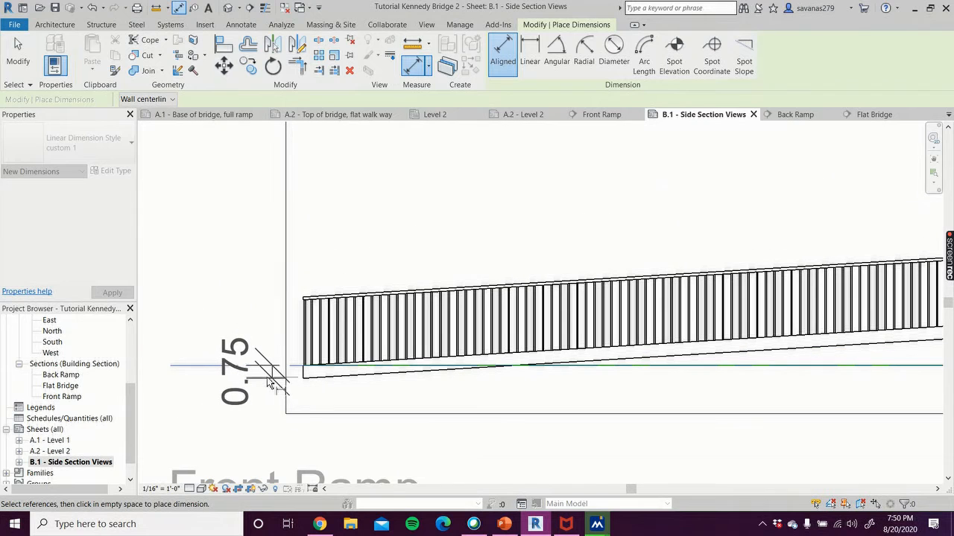
click(261, 380)
key(Escape)
key(Escape)
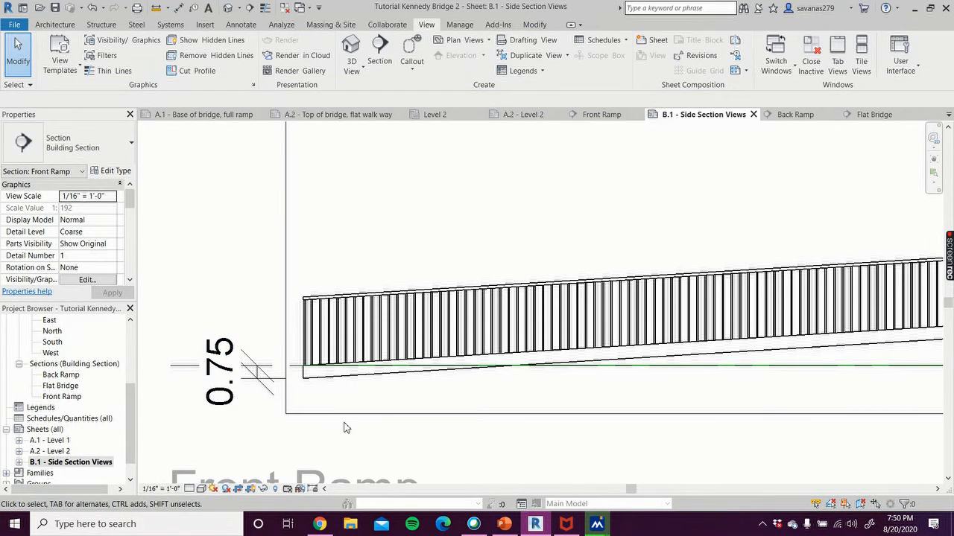
Place an aligned dimension from Level 1 to the top of the railing at the Front Ramp's low end
scroll(343, 428, down, 2)
scroll(305, 359, up, 2)
scroll(311, 382, up, 1)
middle_drag(322, 372, 337, 326)
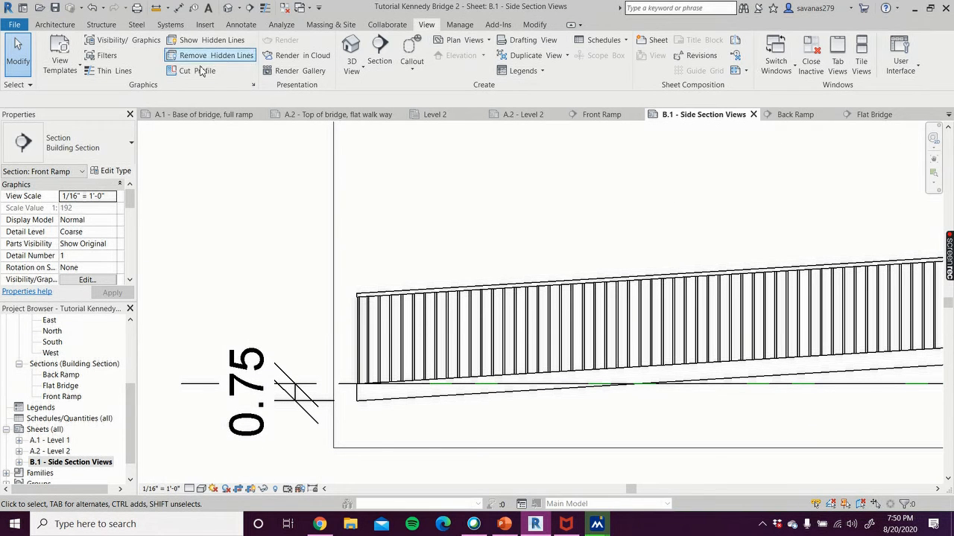
click(179, 9)
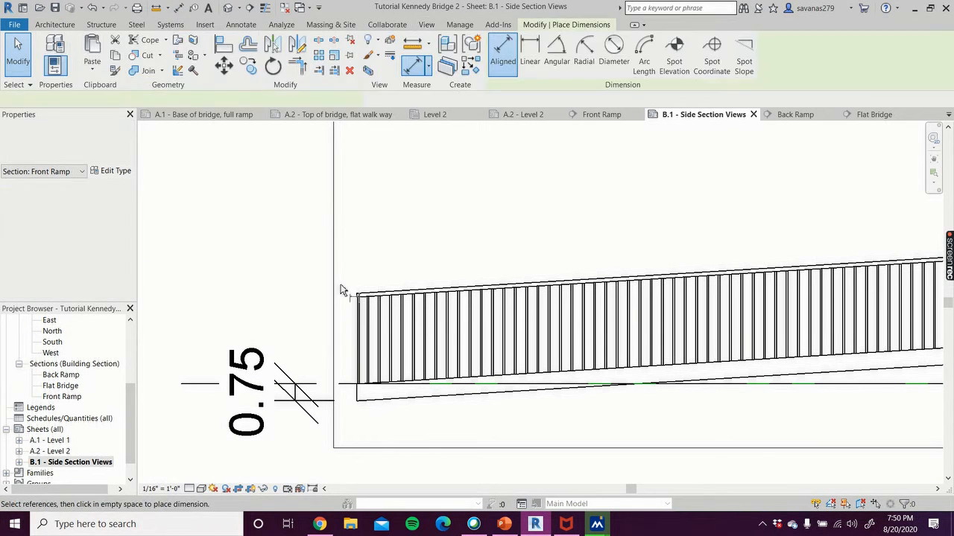
scroll(347, 377, up, 1)
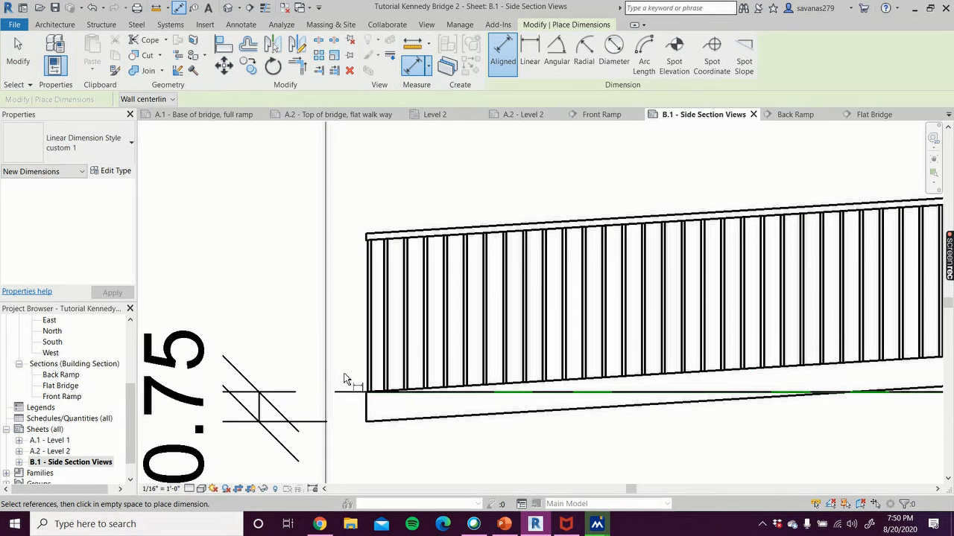
click(313, 392)
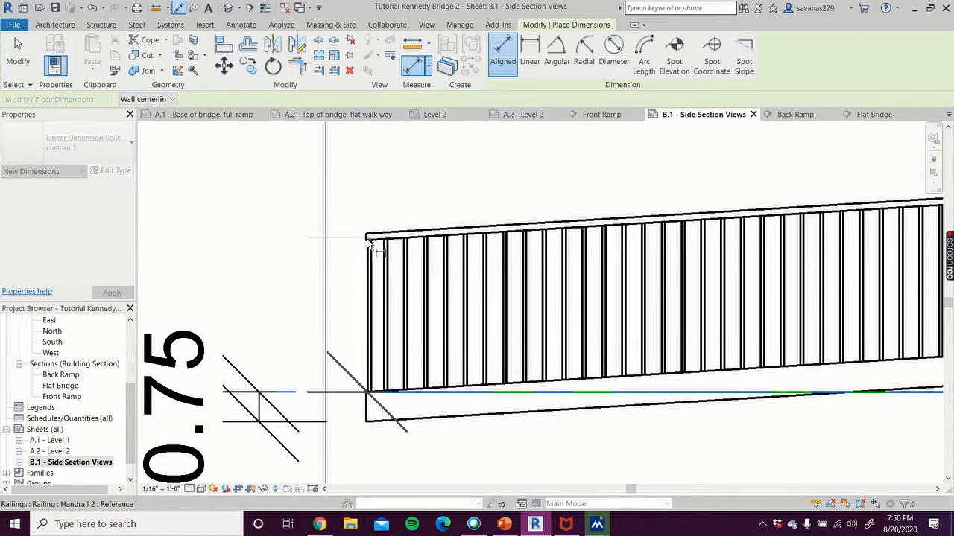
scroll(368, 237, up, 4)
scroll(361, 238, down, 3)
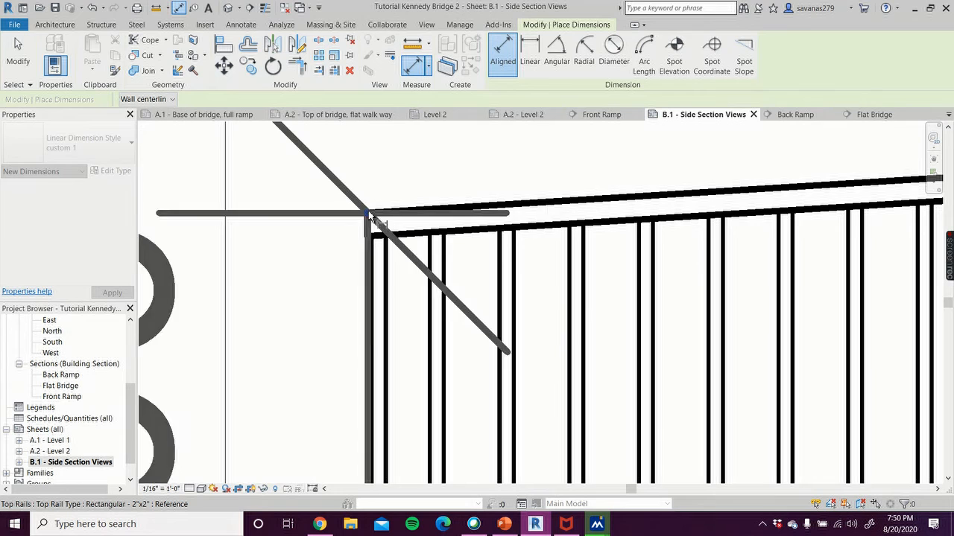
click(359, 237)
scroll(359, 237, down, 3)
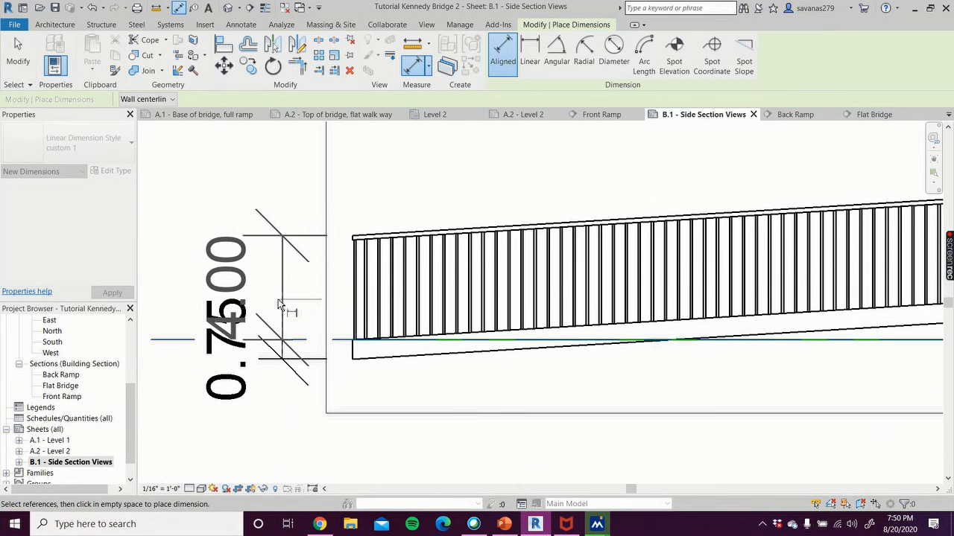
click(280, 305)
key(Escape)
key(Escape)
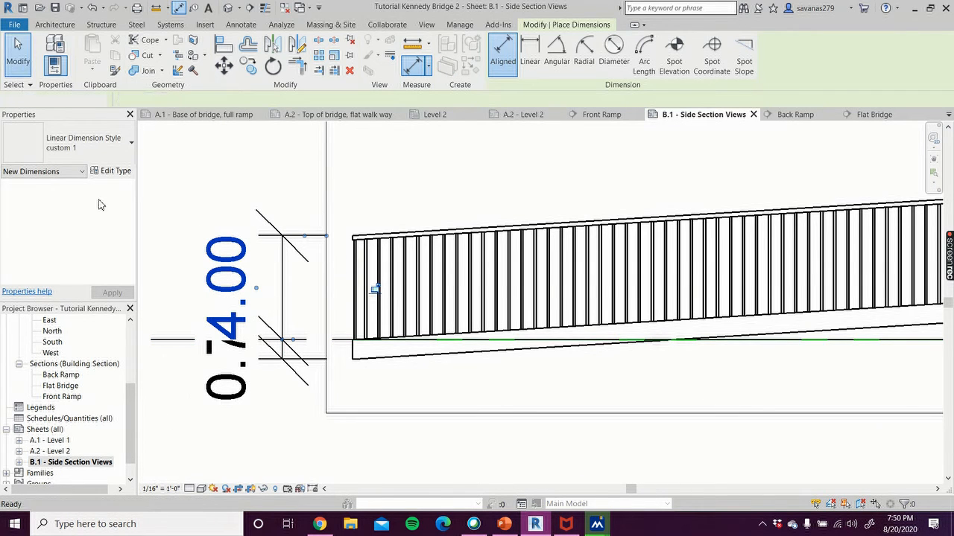
Separate the overlapping dimension texts at the Front Ramp's low end, moving 0.75 down and 4.00 up, clear of their dimension lines
click(225, 411)
drag(225, 410, 238, 436)
click(259, 288)
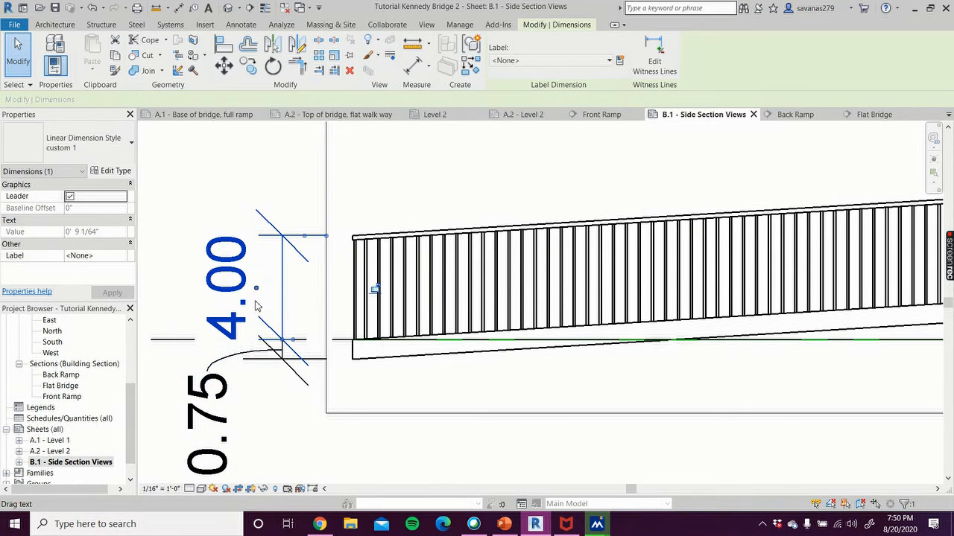
drag(258, 288, 232, 246)
click(307, 461)
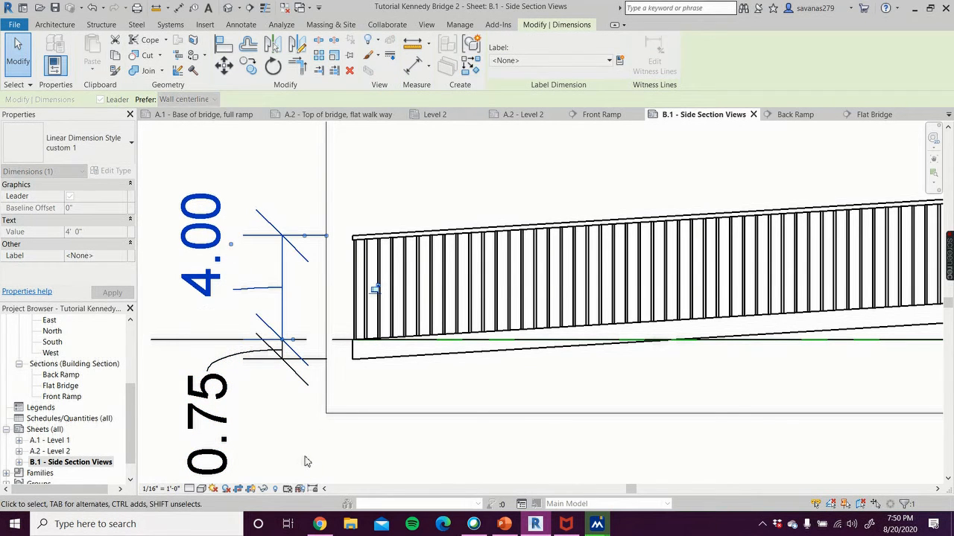
Deactivate the Front Ramp view and return to the whole sheet B.1
scroll(313, 450, down, 5)
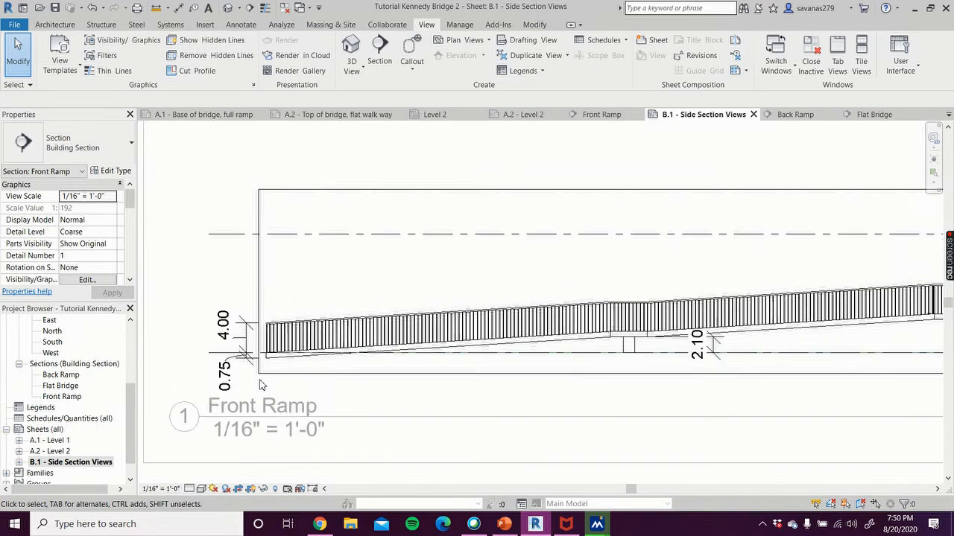
scroll(486, 396, down, 1)
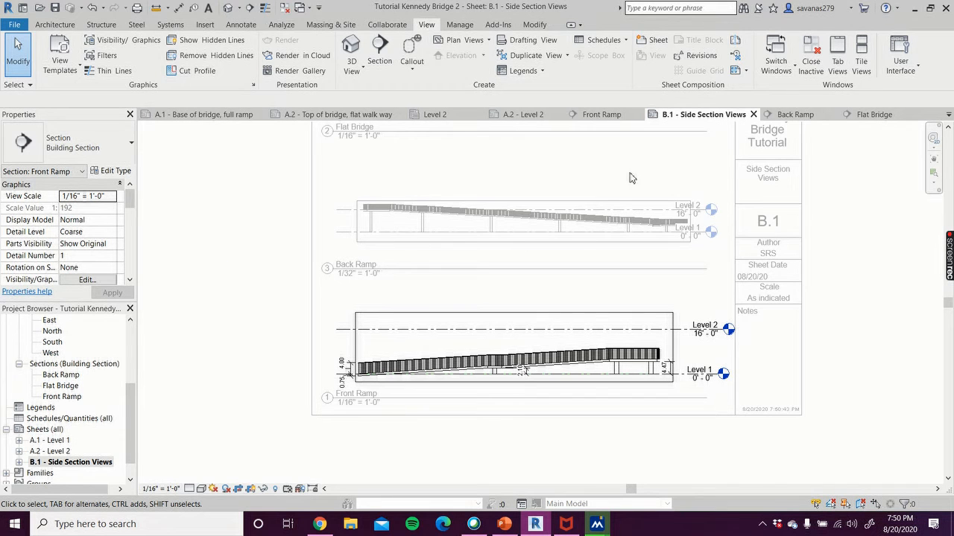
double_click(211, 260)
middle_drag(240, 270, 168, 304)
scroll(169, 304, down, 2)
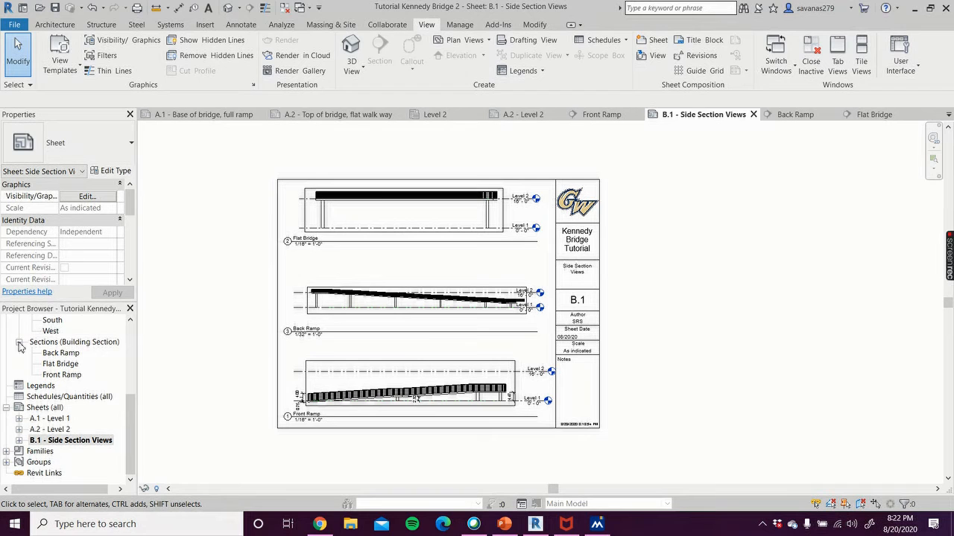
Open the Flat Bridge building section view
drag(130, 407, 126, 392)
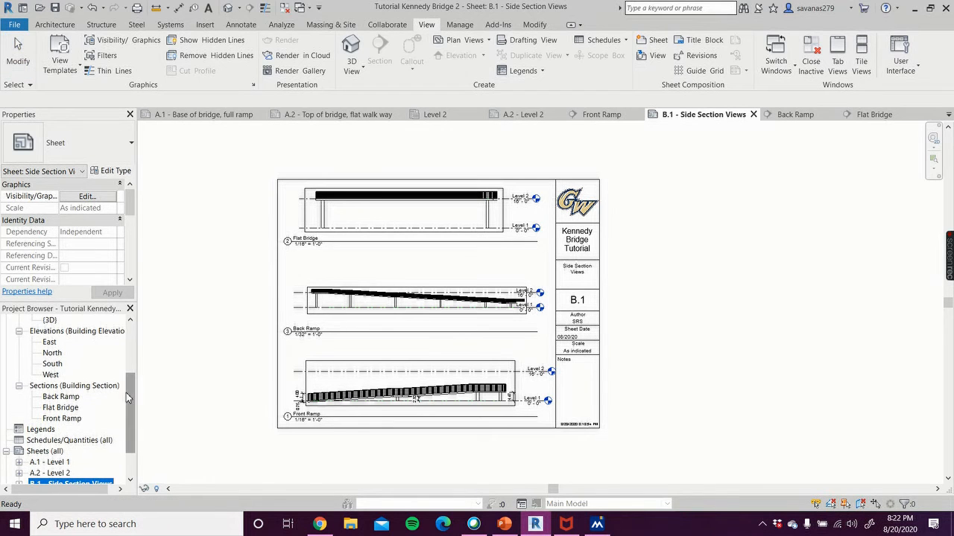
click(60, 408)
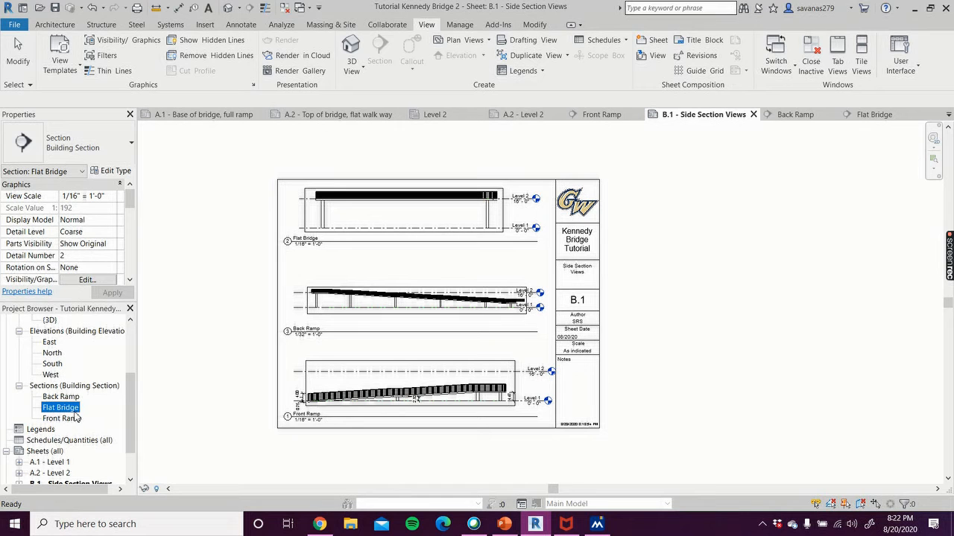
double_click(61, 408)
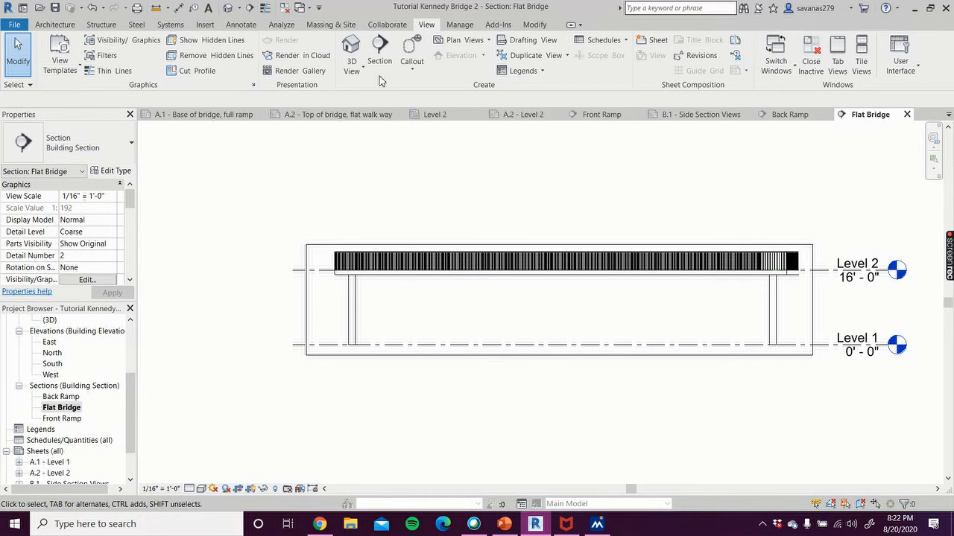
Draw a rectangular callout around a short stretch of railing and deck near the left column in the Flat Bridge section
click(410, 52)
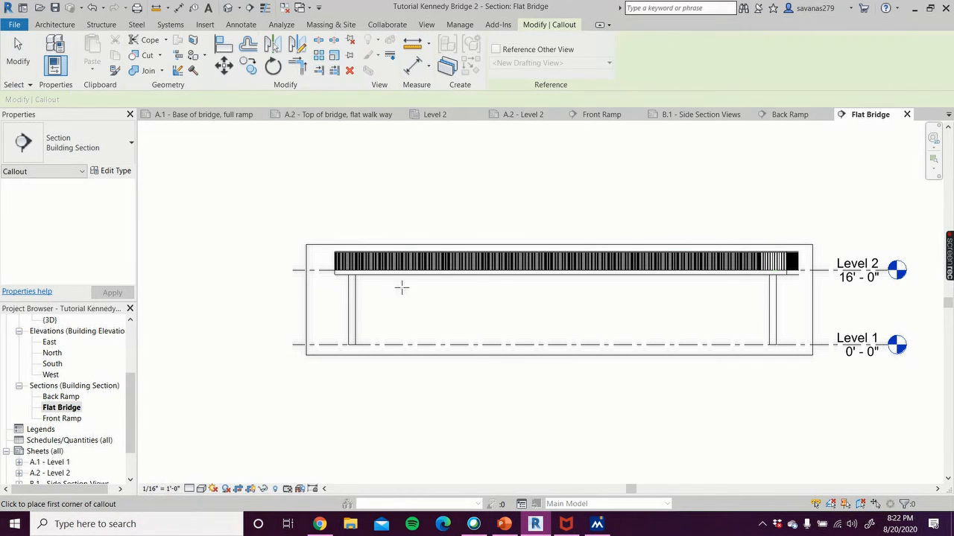
scroll(401, 288, up, 5)
middle_drag(400, 286, 326, 464)
scroll(370, 398, up, 5)
scroll(325, 462, down, 1)
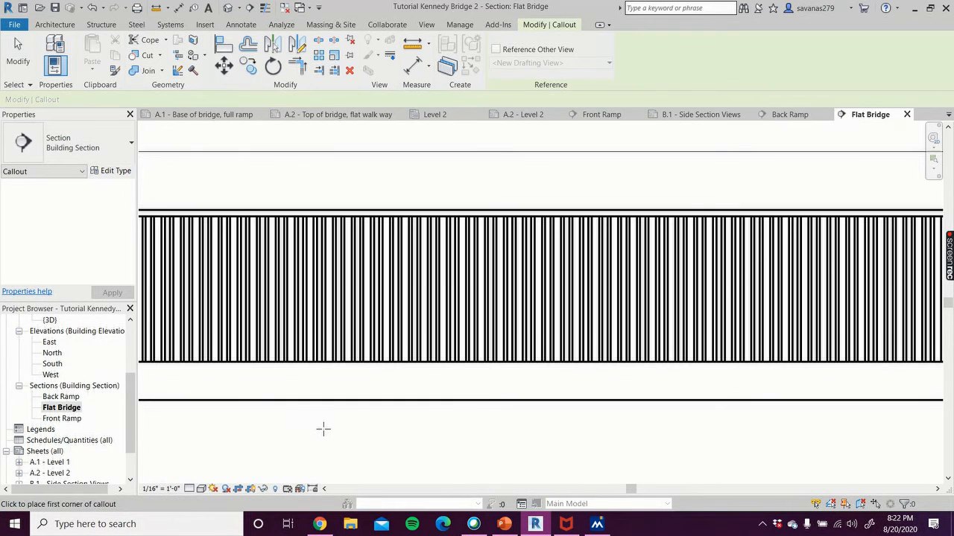
scroll(322, 429, down, 5)
middle_drag(336, 440, 290, 355)
click(271, 350)
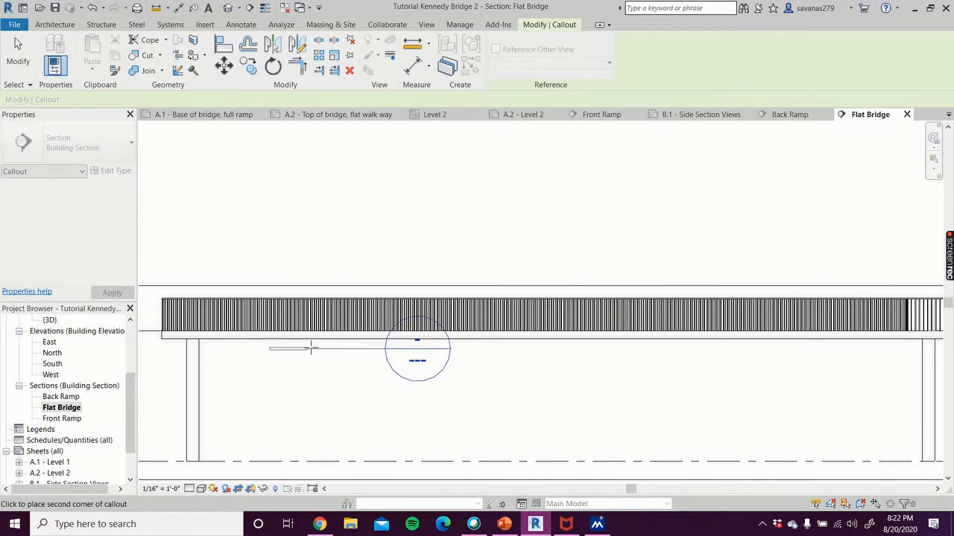
click(340, 277)
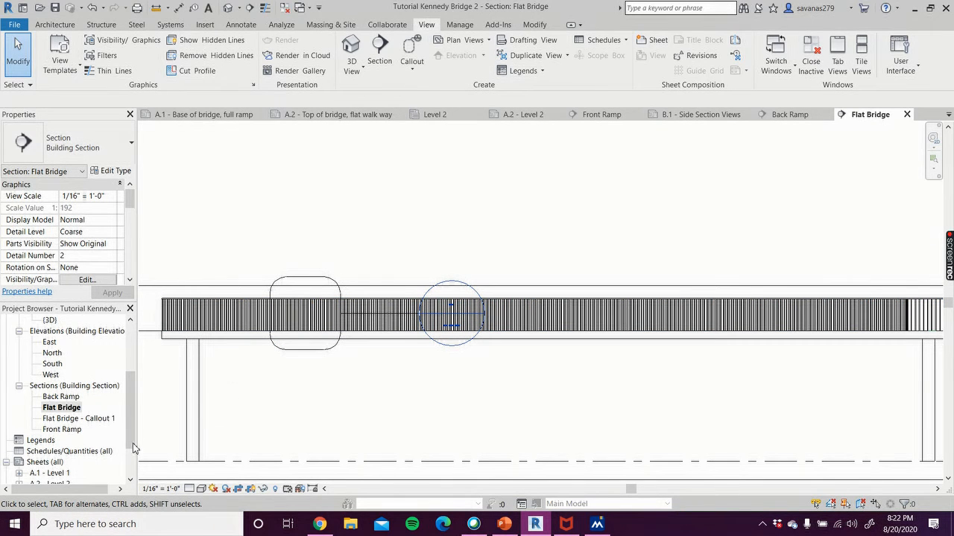
In the Level 2 structural plan, pull the Flat Bridge section's far clip line in to the middle of the deck
scroll(50, 429, up, 3)
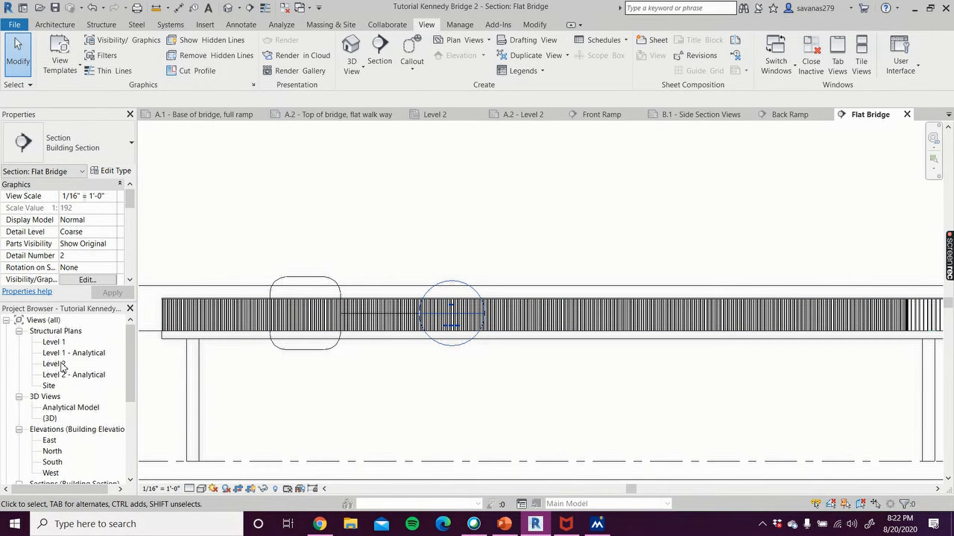
double_click(59, 365)
scroll(425, 168, up, 3)
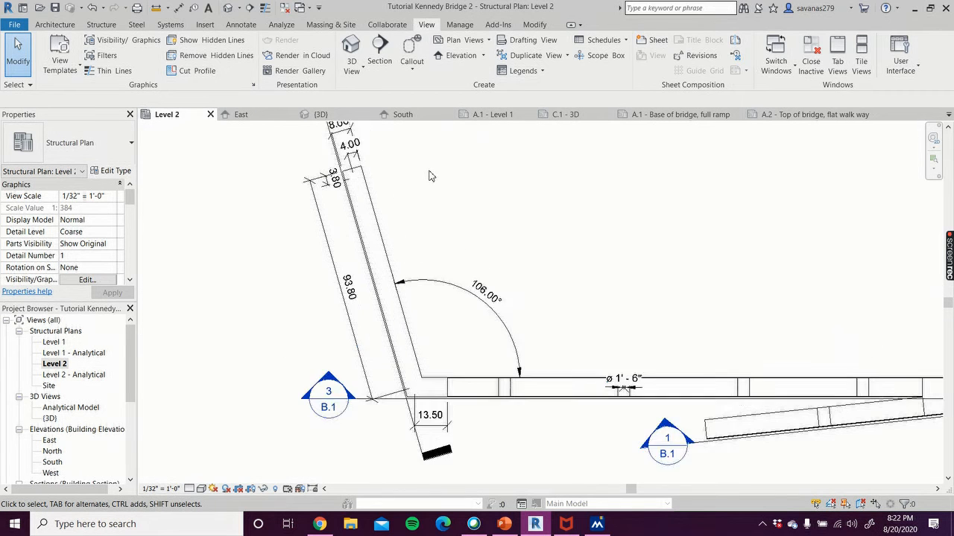
scroll(311, 297, down, 4)
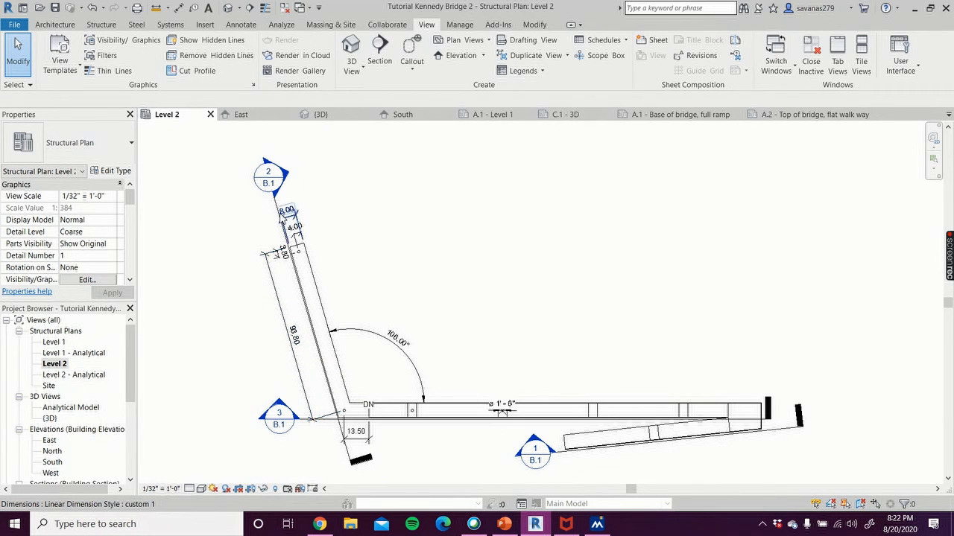
scroll(273, 205, up, 3)
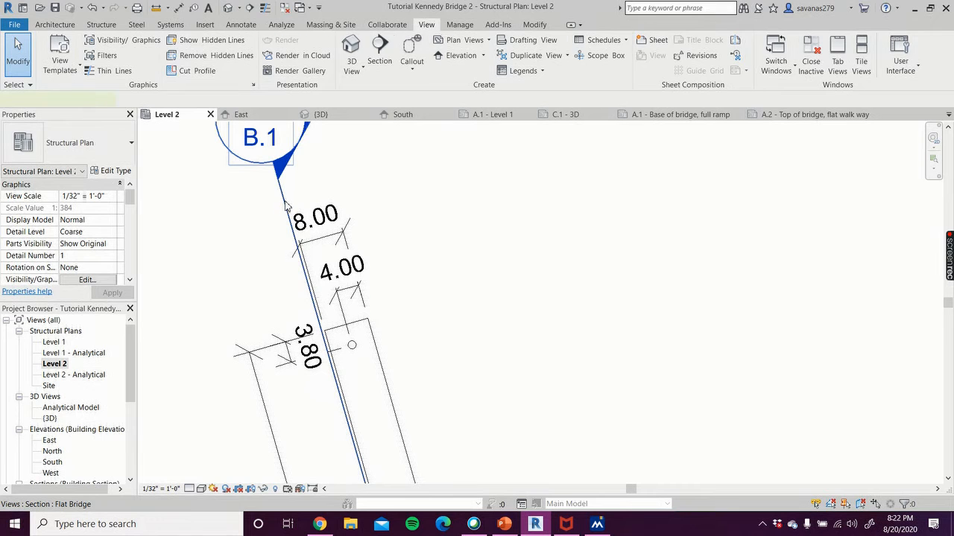
click(286, 206)
scroll(402, 236, down, 2)
drag(372, 345, 351, 346)
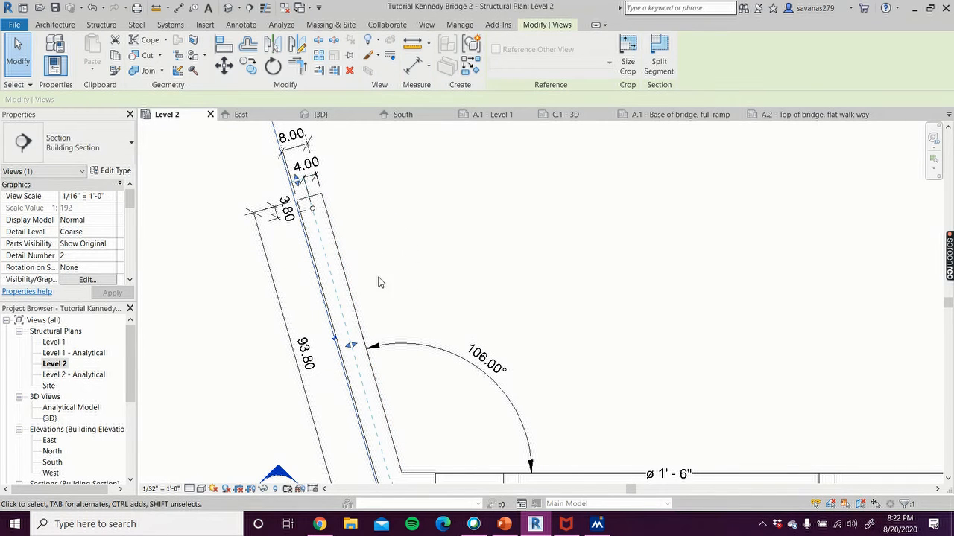
click(450, 237)
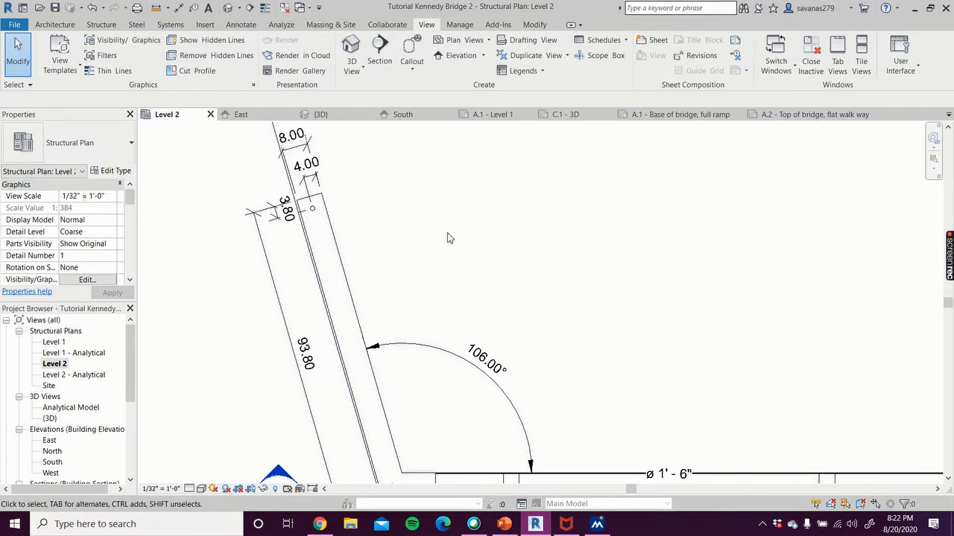
Open the Flat Bridge - Callout 1 view and the Flat Bridge section to check how the railing is displayed
scroll(104, 407, down, 5)
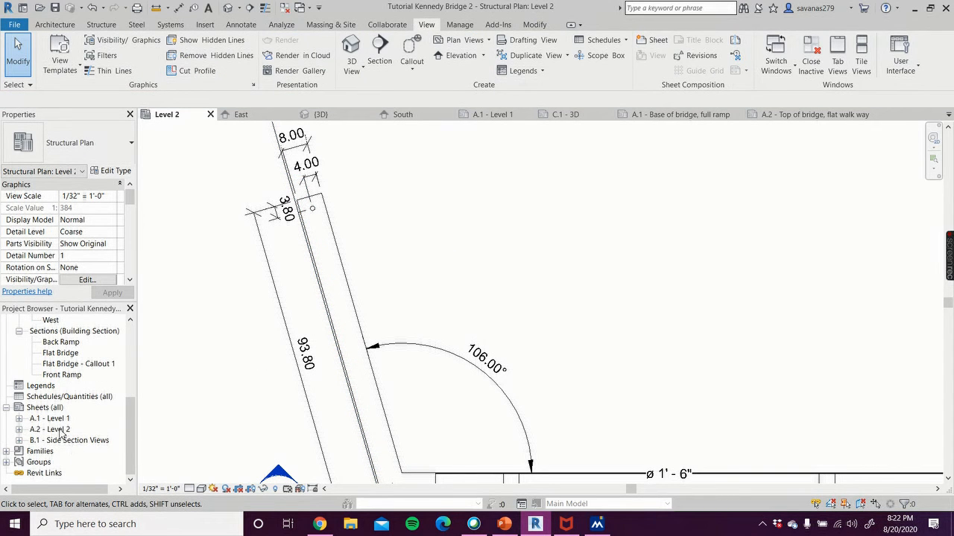
double_click(81, 365)
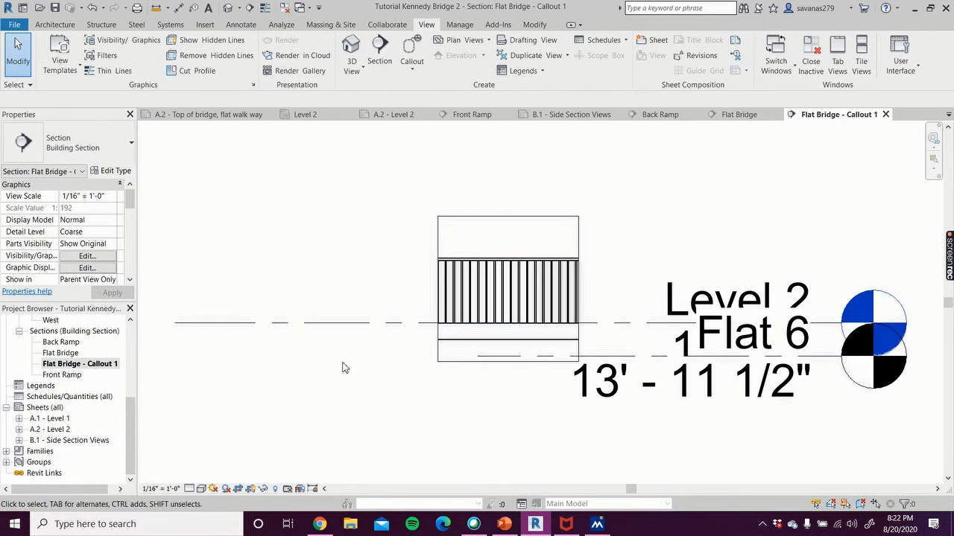
double_click(63, 354)
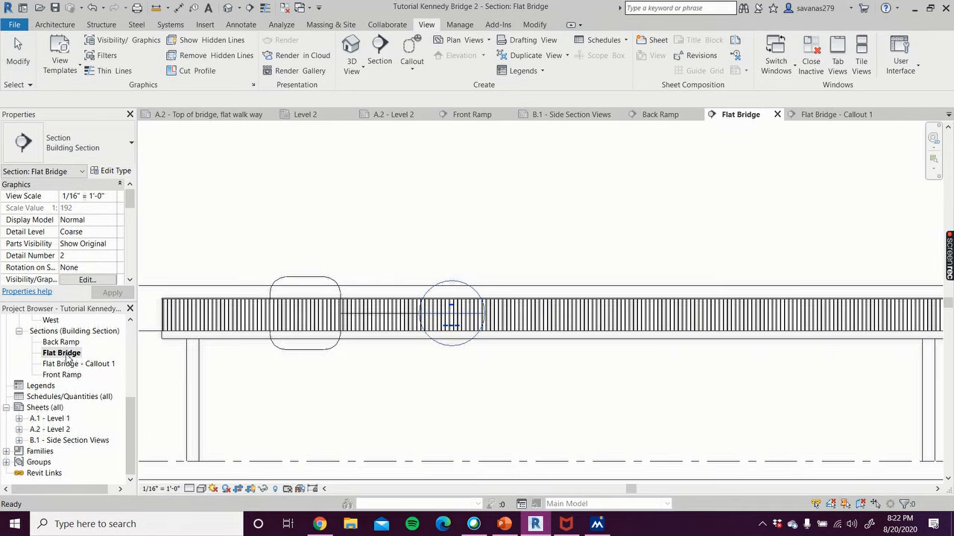
scroll(249, 319, up, 2)
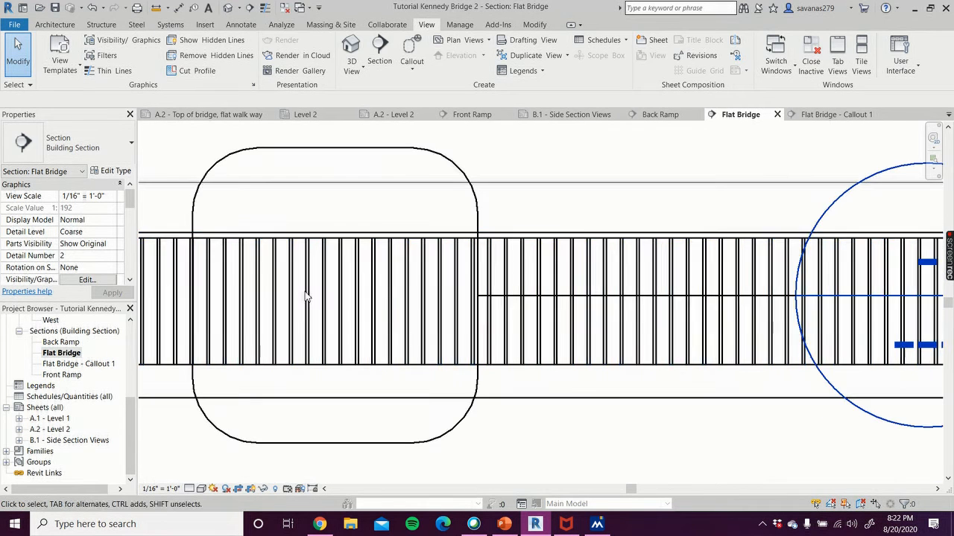
scroll(383, 277, down, 3)
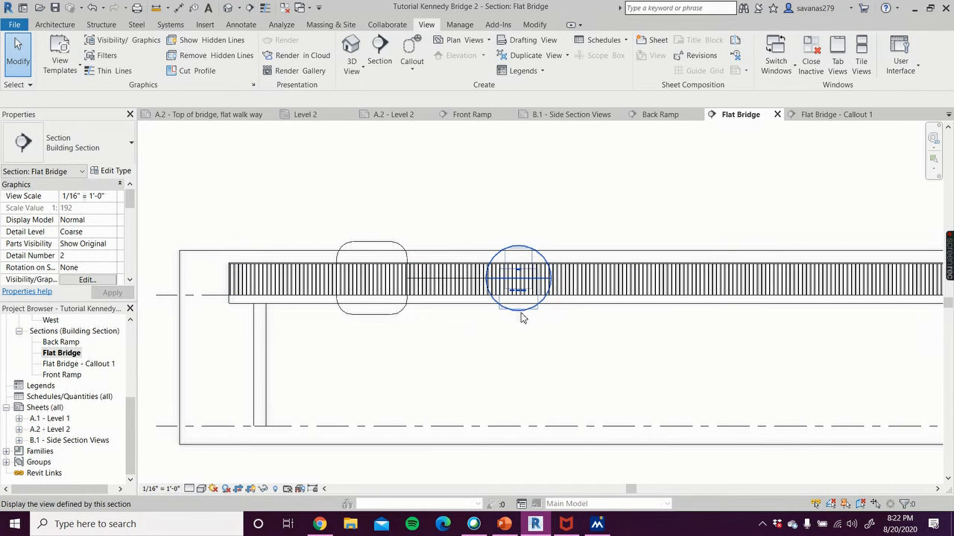
Move the callout's head bubble below the deck, clear of the railing, in the Flat Bridge section
click(387, 247)
drag(488, 279, 467, 353)
scroll(256, 179, down, 5)
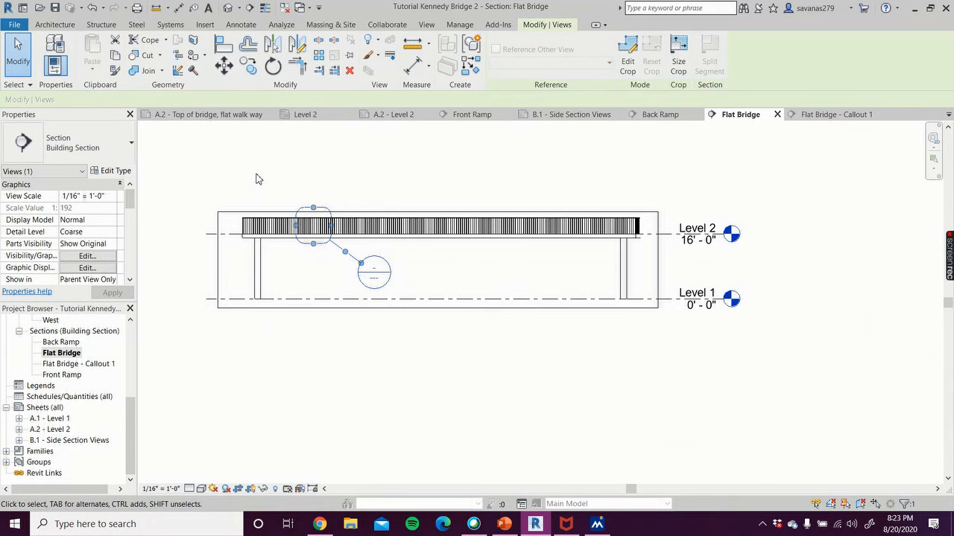
click(188, 267)
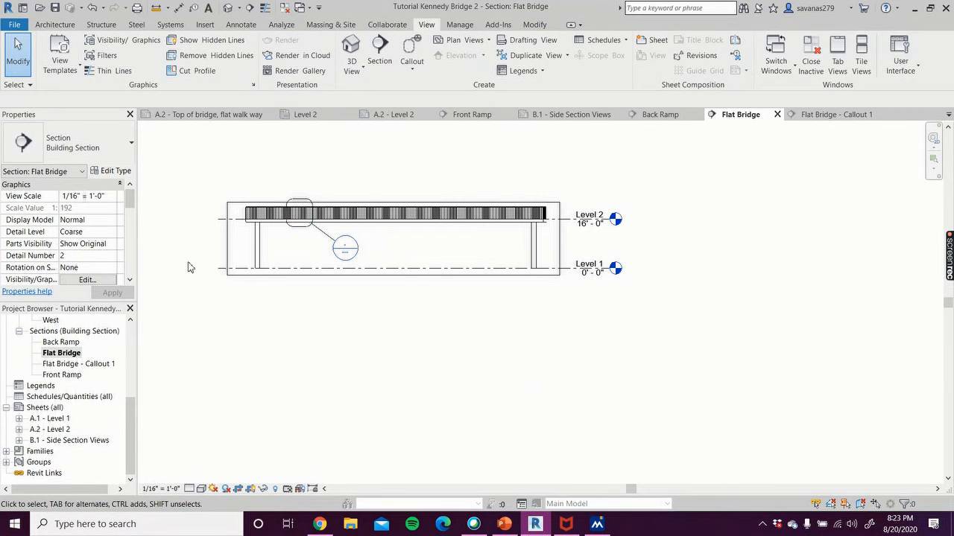
Open the Flat Bridge - Callout 1 view and hide the Flat 6 level element in it
double_click(78, 364)
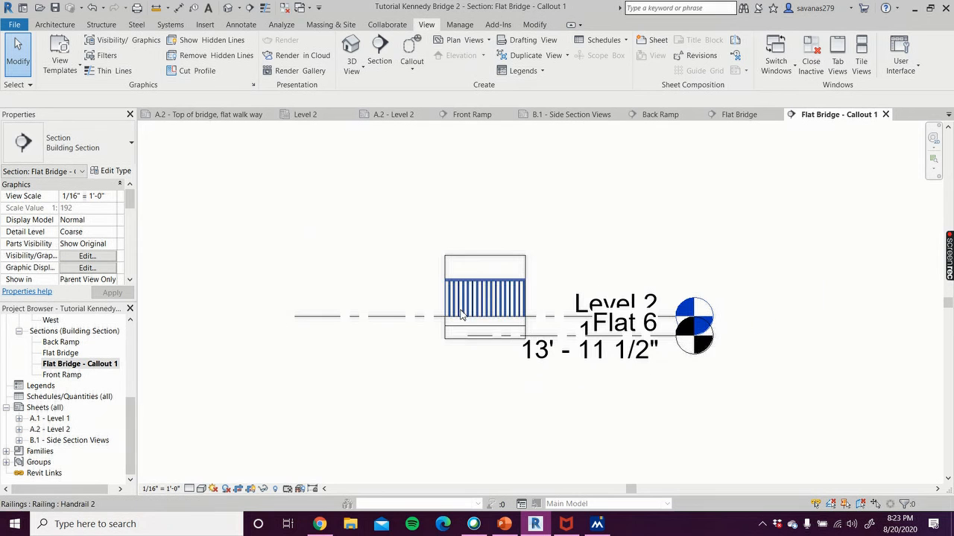
scroll(506, 313, up, 2)
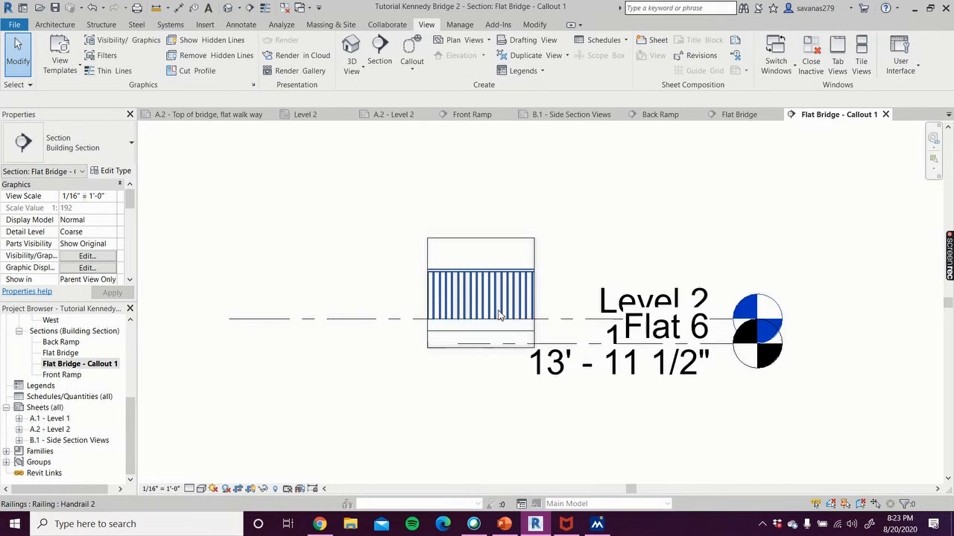
click(568, 354)
right_click(379, 402)
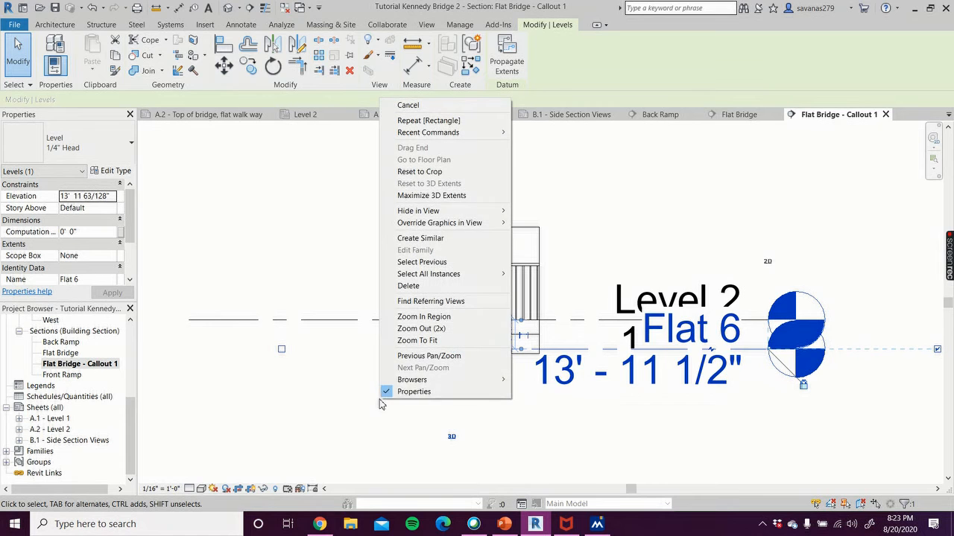
mouse_move(457, 214)
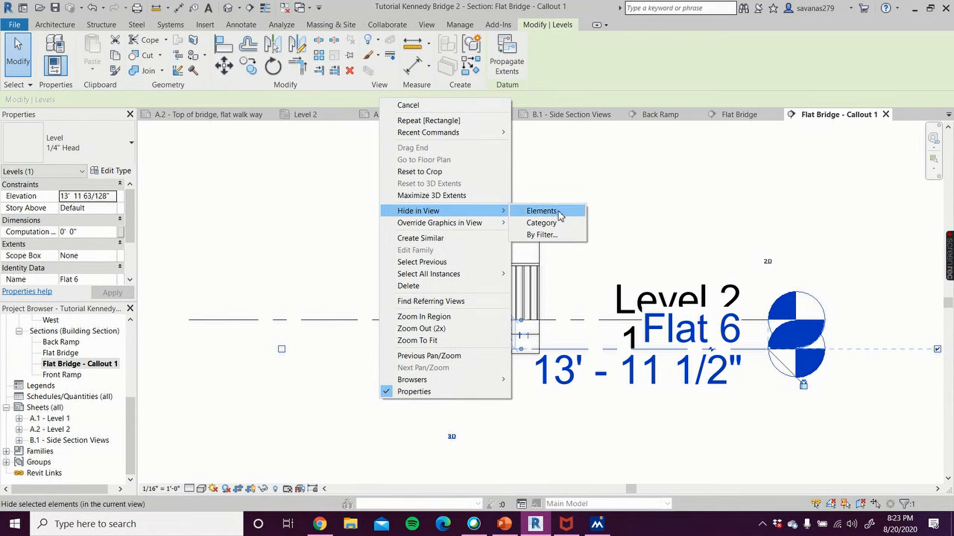
click(545, 212)
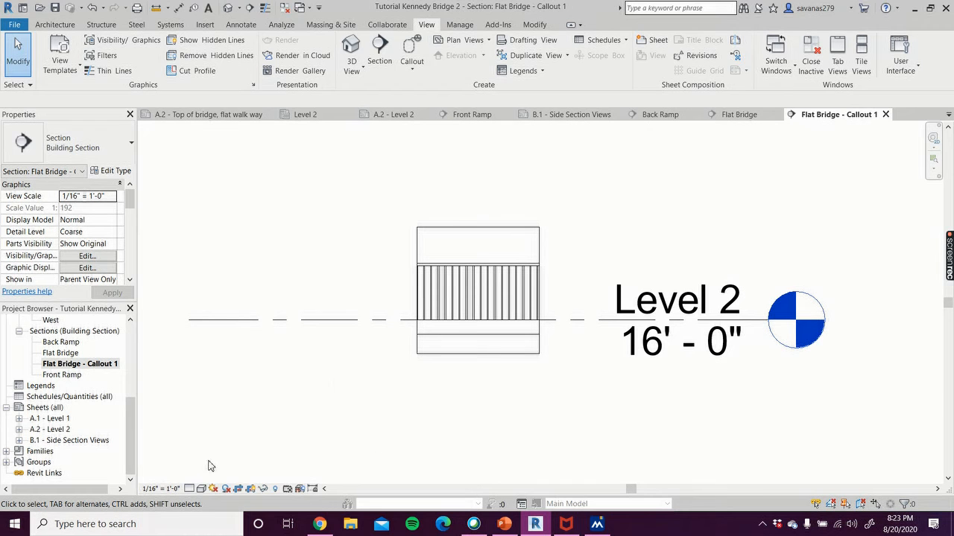
Create a new sheet using the Tutorial Bridge titleblock1 title block
click(36, 409)
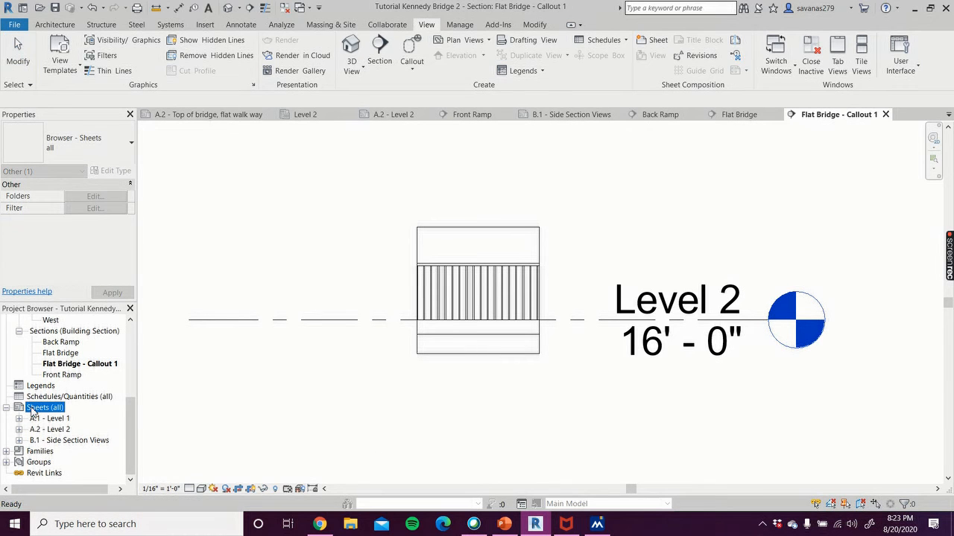
right_click(34, 409)
click(65, 417)
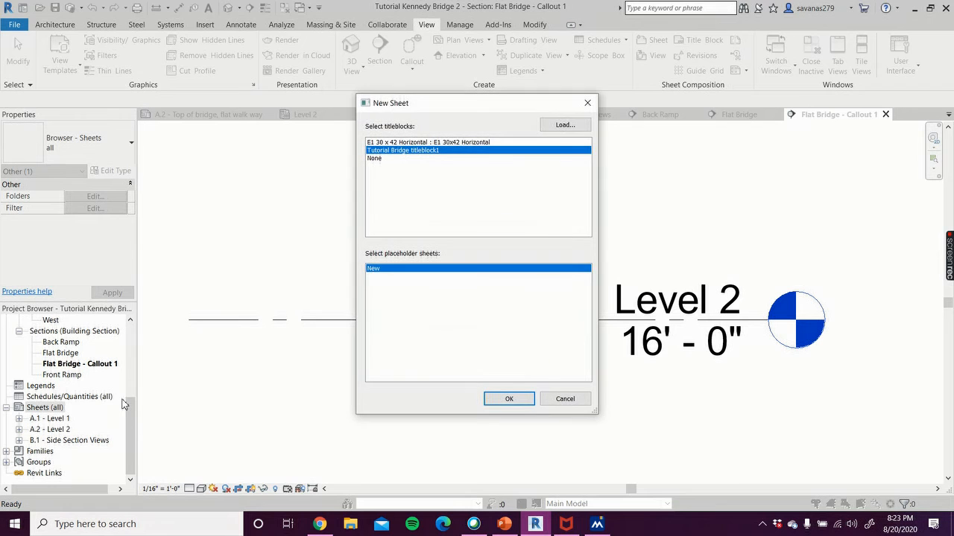
click(506, 402)
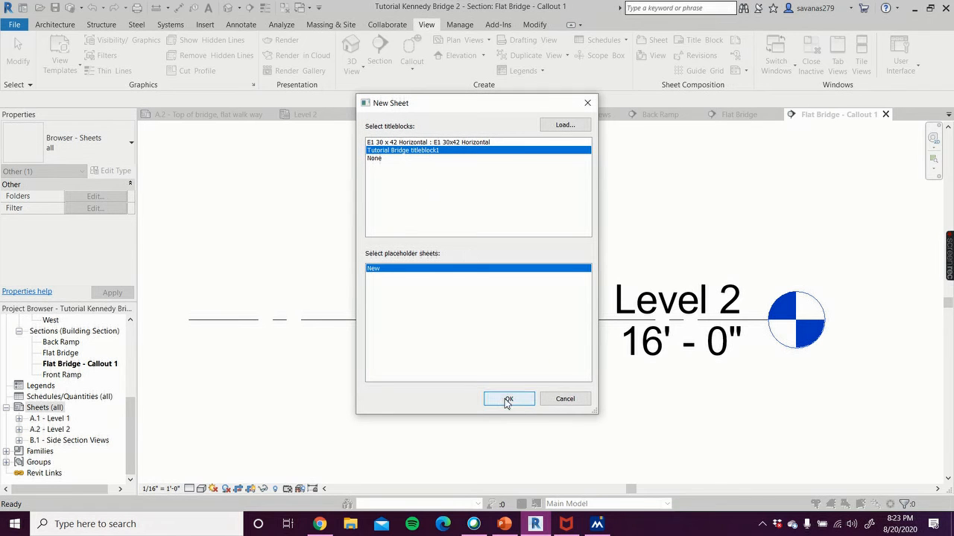
click(506, 401)
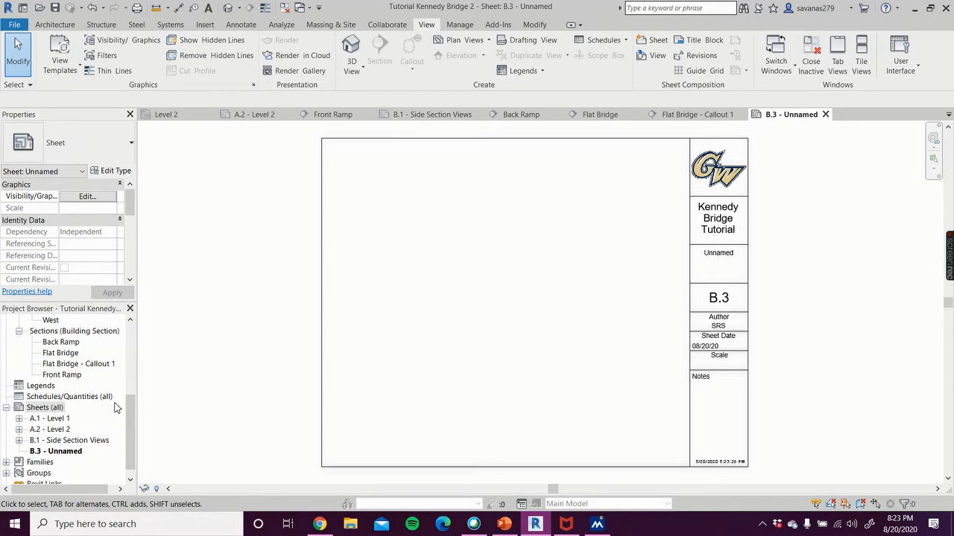
Place the Flat Bridge - Callout 1 view near the middle of sheet B.3
click(66, 365)
drag(296, 341, 487, 302)
click(488, 299)
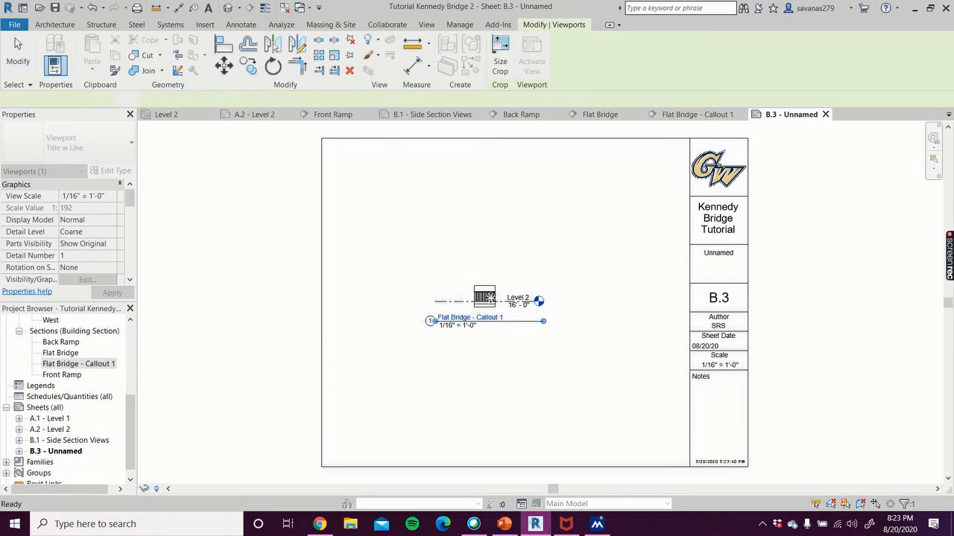
Open the Flat Bridge - Callout 1 view and set its scale to 1/2" = 1'-0"
double_click(66, 365)
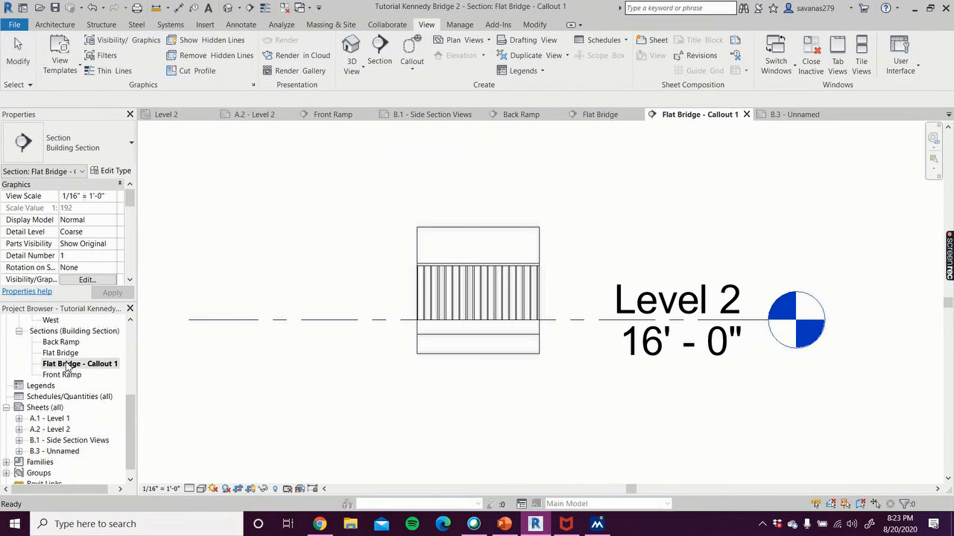
click(163, 490)
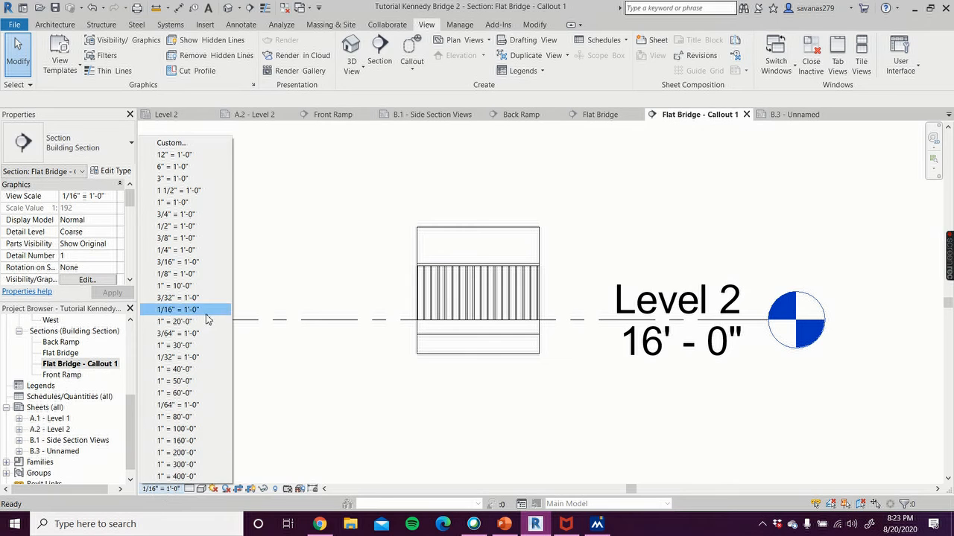
click(181, 231)
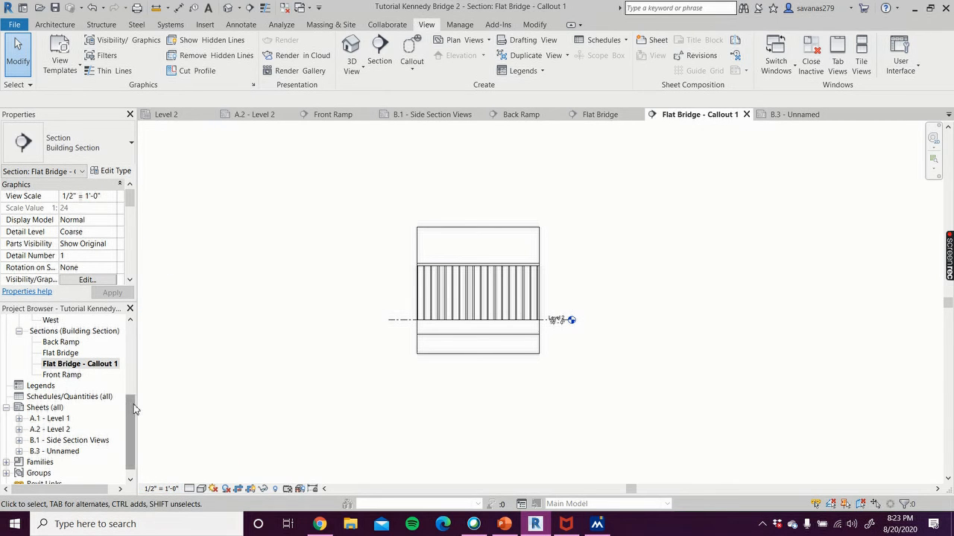
scroll(133, 444, down, 1)
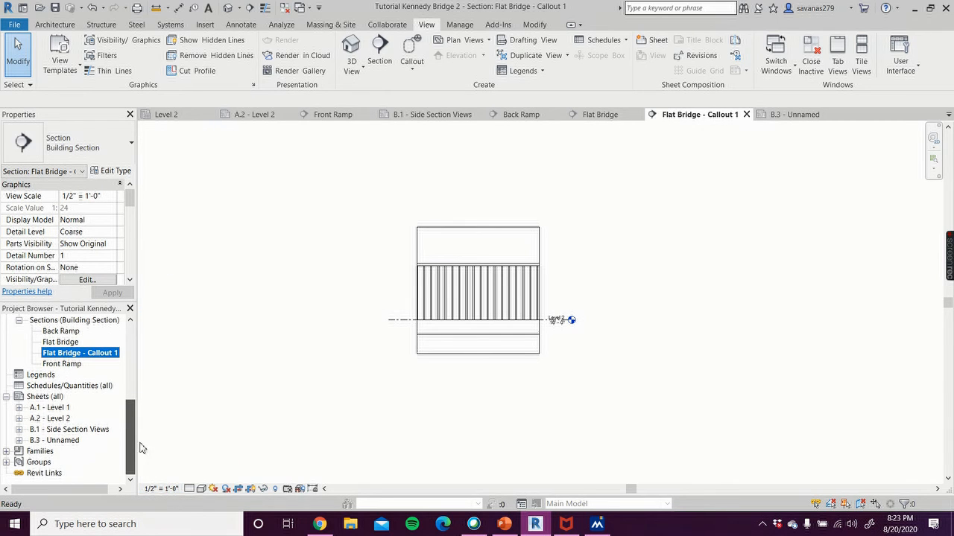
click(57, 441)
click(57, 441)
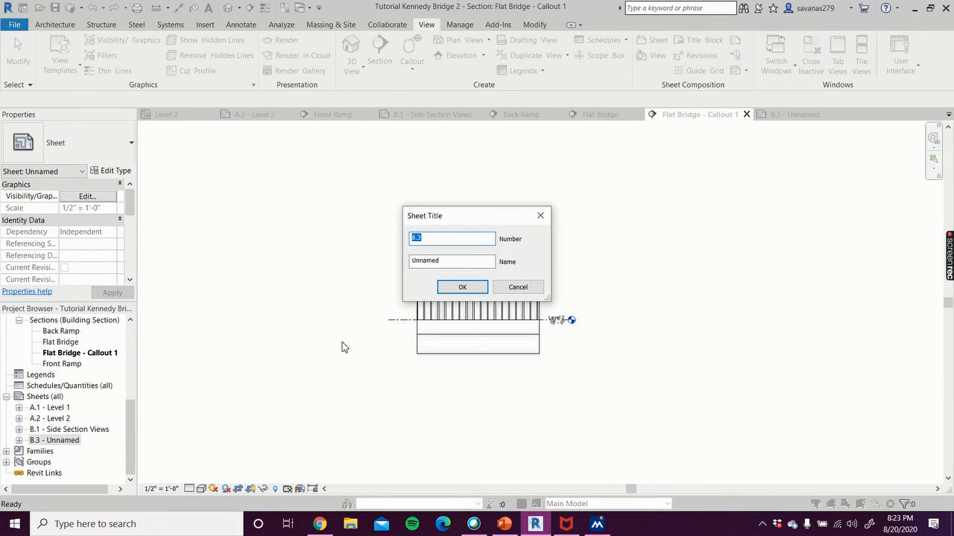
click(538, 289)
Open sheet B.3 and move the enlarged callout viewport inside the title block, in the upper middle of the drawing area
drag(80, 352, 53, 440)
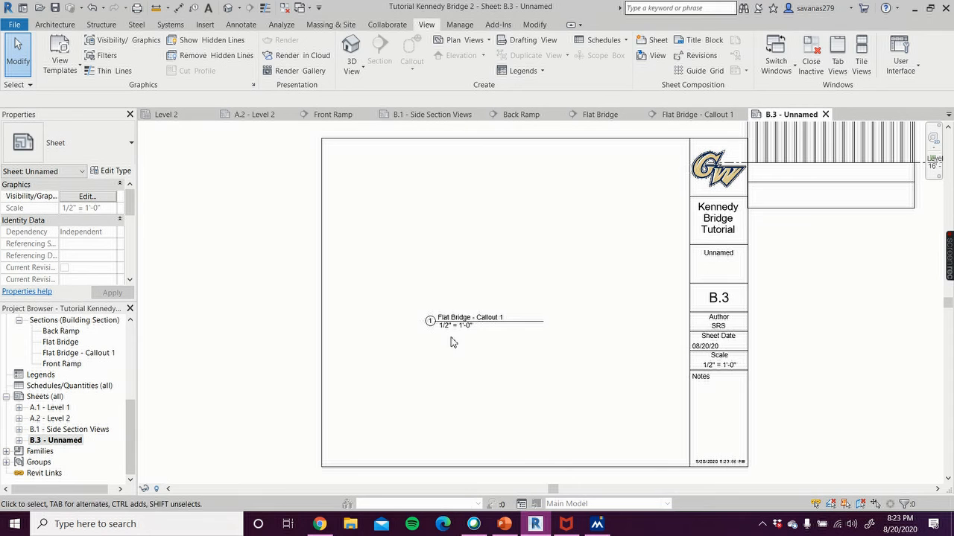
scroll(454, 342, down, 2)
click(699, 287)
drag(705, 266, 545, 329)
click(727, 345)
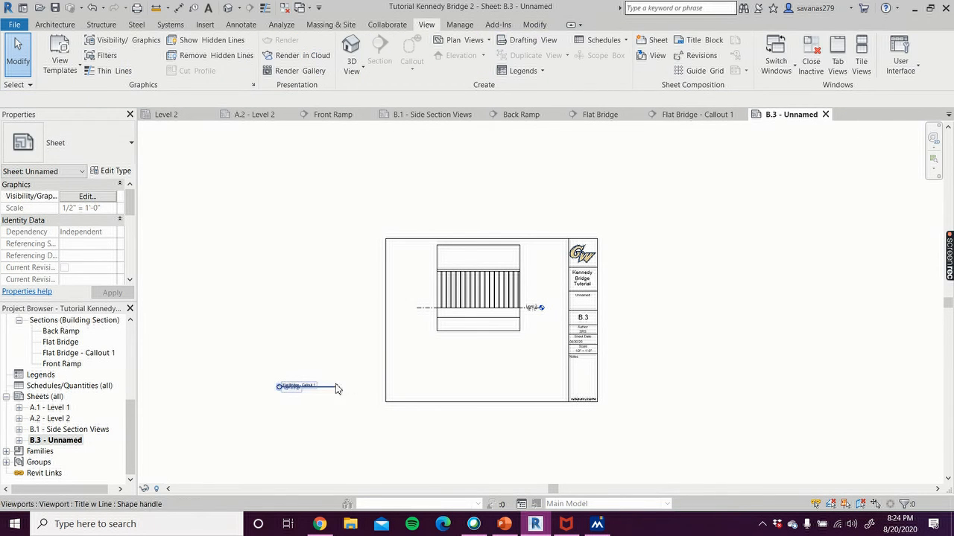
Move the Flat Bridge - Callout 1 view title onto the sheet, directly beneath the callout view
click(324, 387)
drag(323, 387, 545, 346)
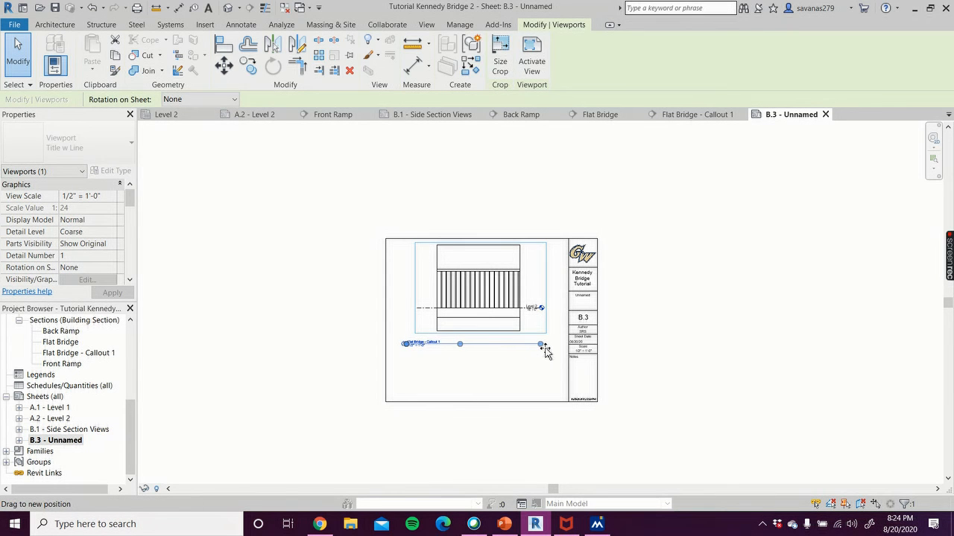
click(659, 340)
Rename sheet B.3 to Baluster Callout in the title block
scroll(659, 340, up, 2)
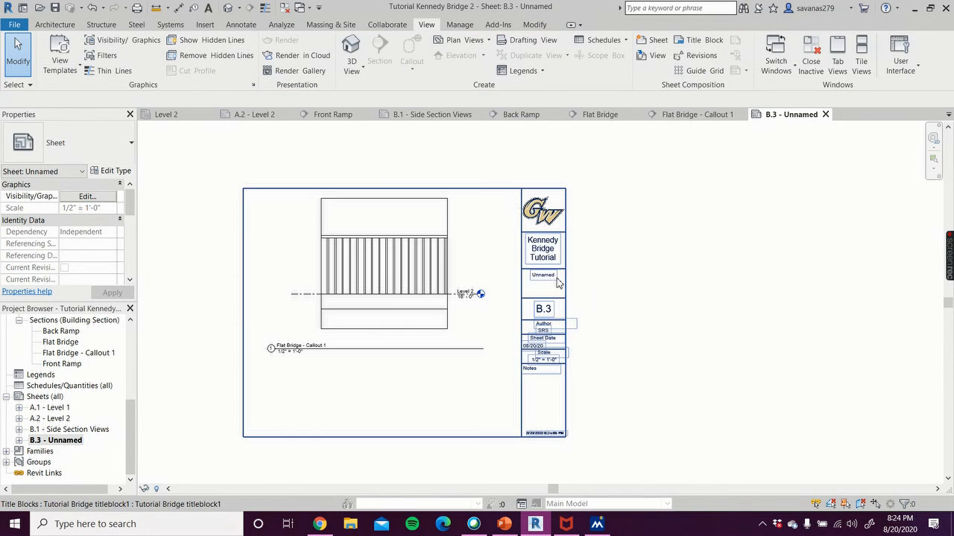
click(546, 281)
click(548, 278)
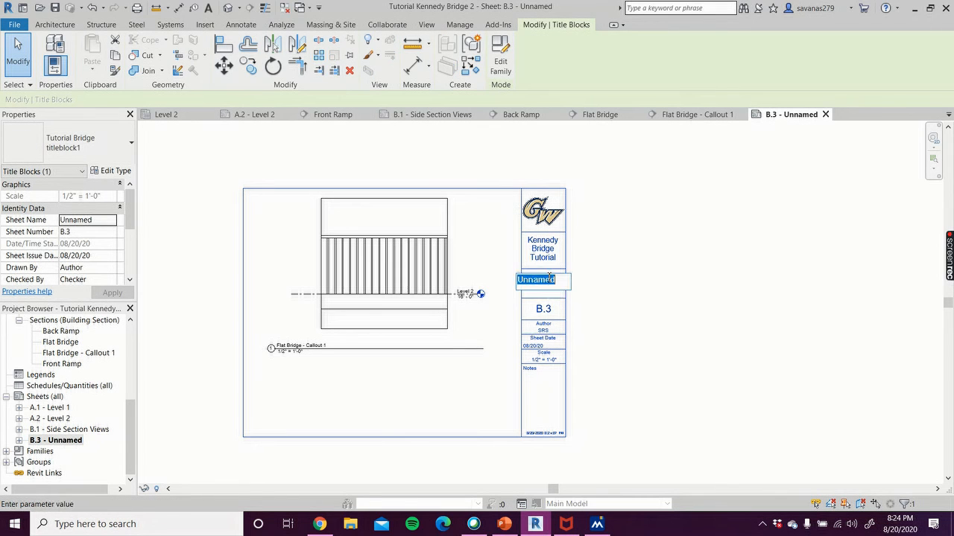
text(B)
text(aluster Callout)
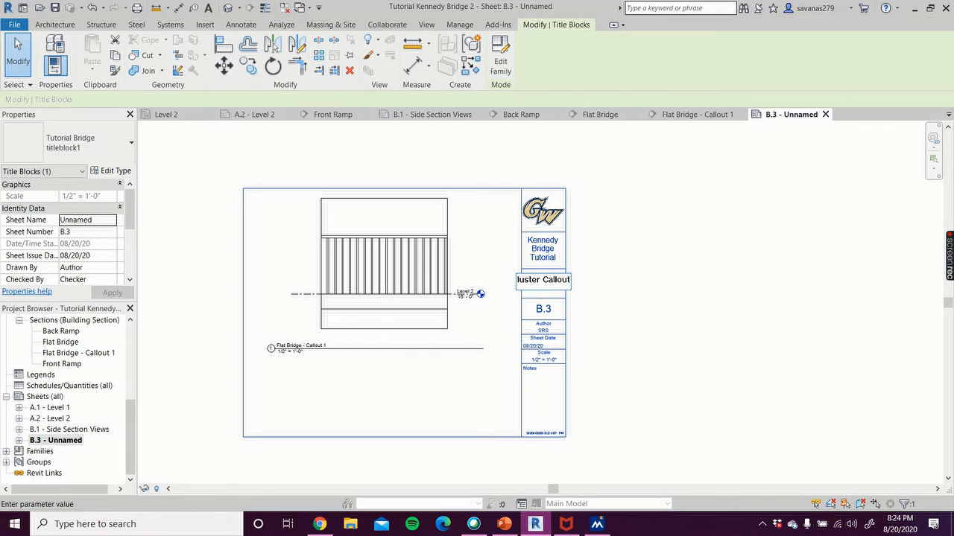
key(Return)
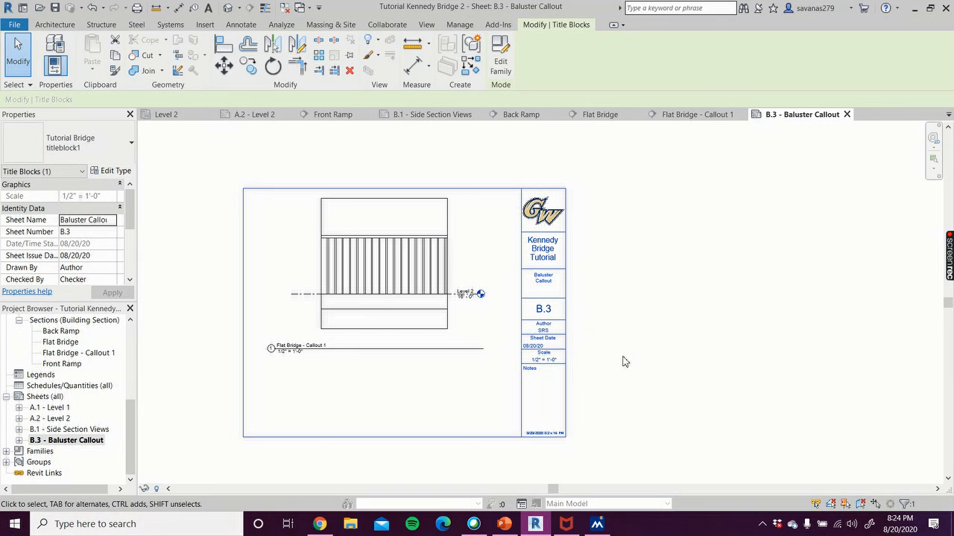
click(502, 384)
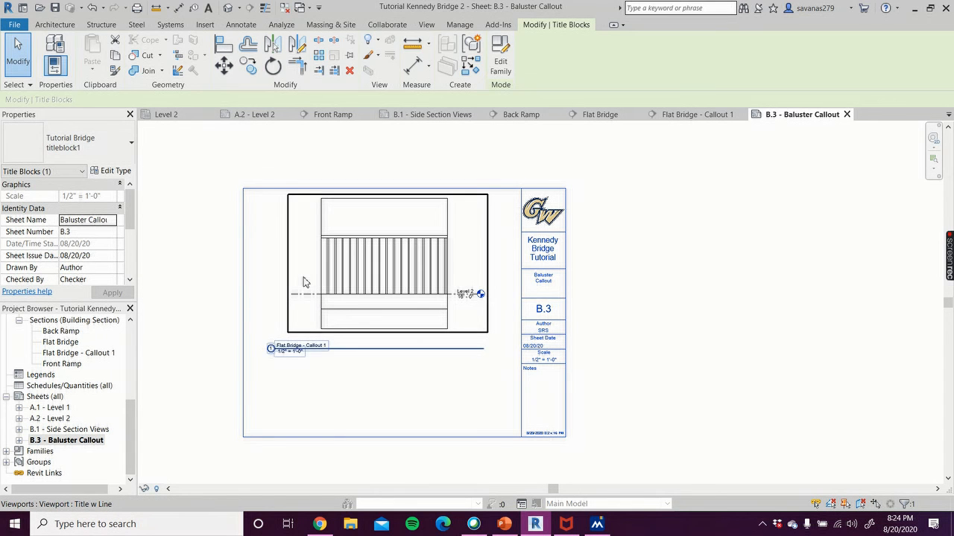
Activate the Flat Bridge - Callout 1 viewport on the sheet for editing
scroll(305, 277, up, 3)
click(297, 266)
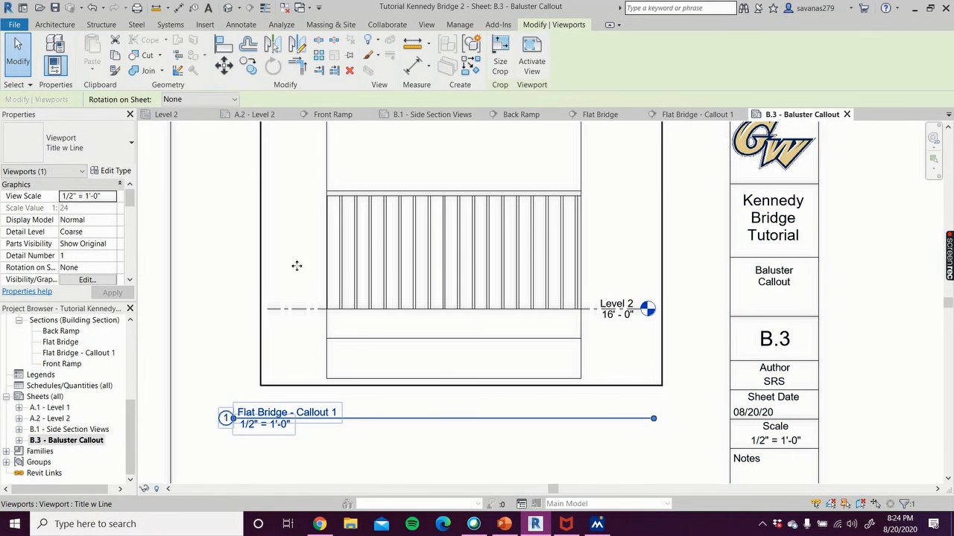
click(530, 65)
Add an aligned dimension between the centers of the two leftmost balusters, placed just below the Level 2 line, and return to the sheet
scroll(305, 289, up, 3)
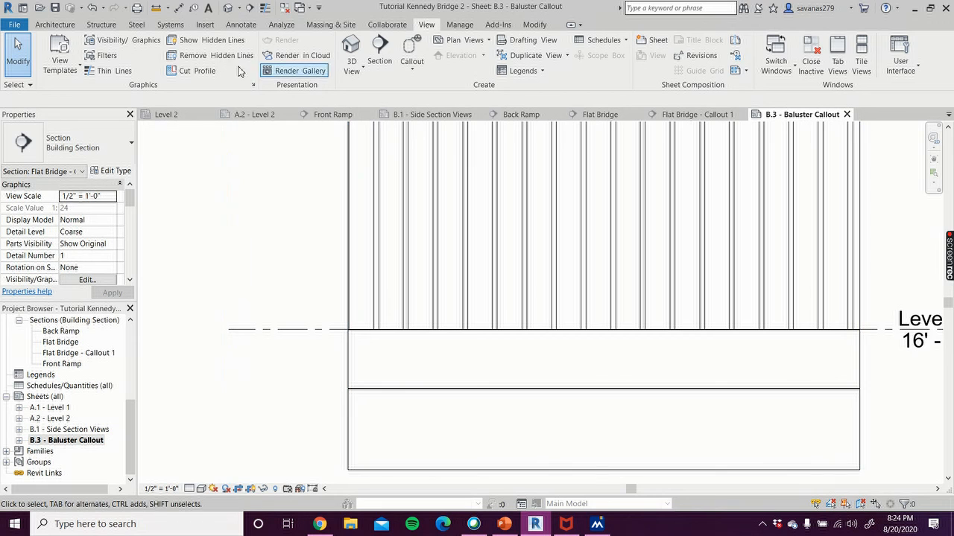
click(179, 9)
scroll(385, 289, up, 3)
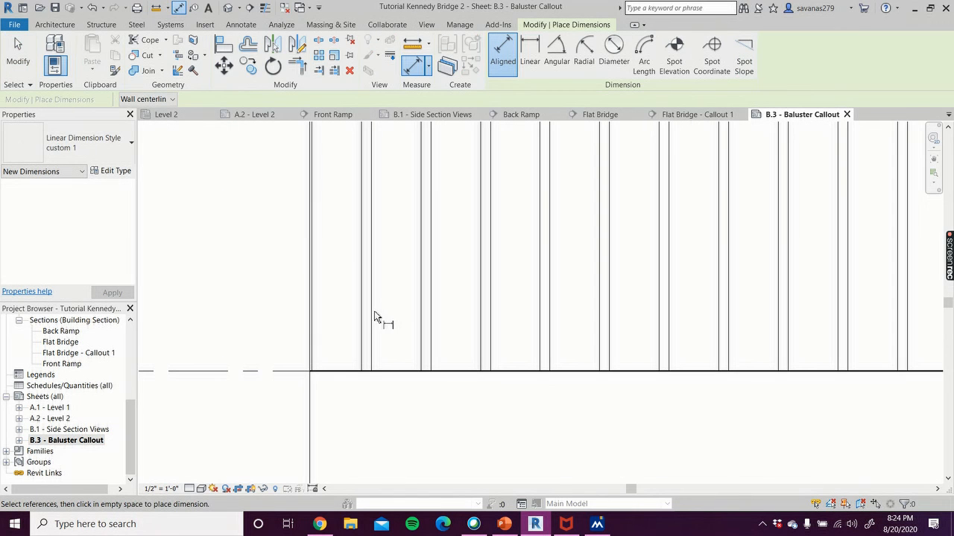
click(421, 337)
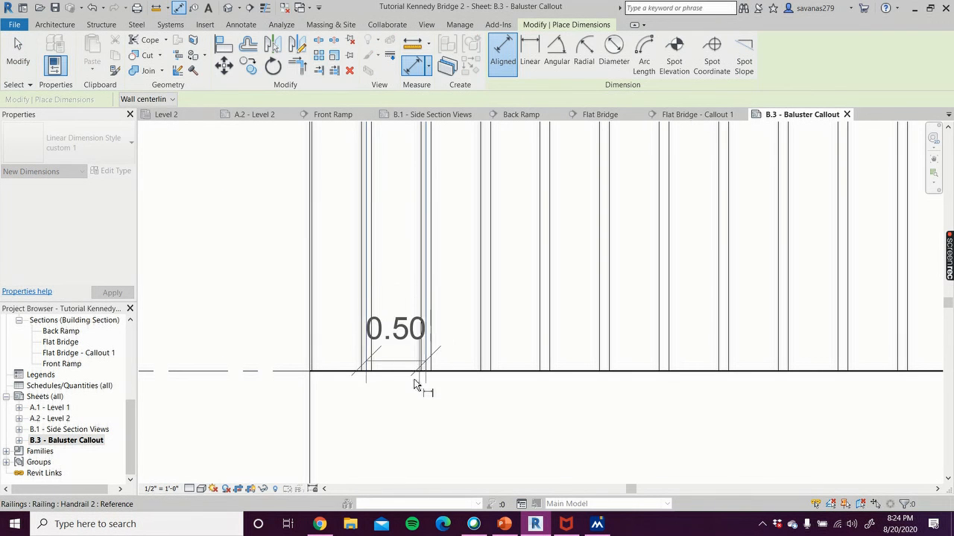
scroll(414, 436, down, 2)
click(402, 438)
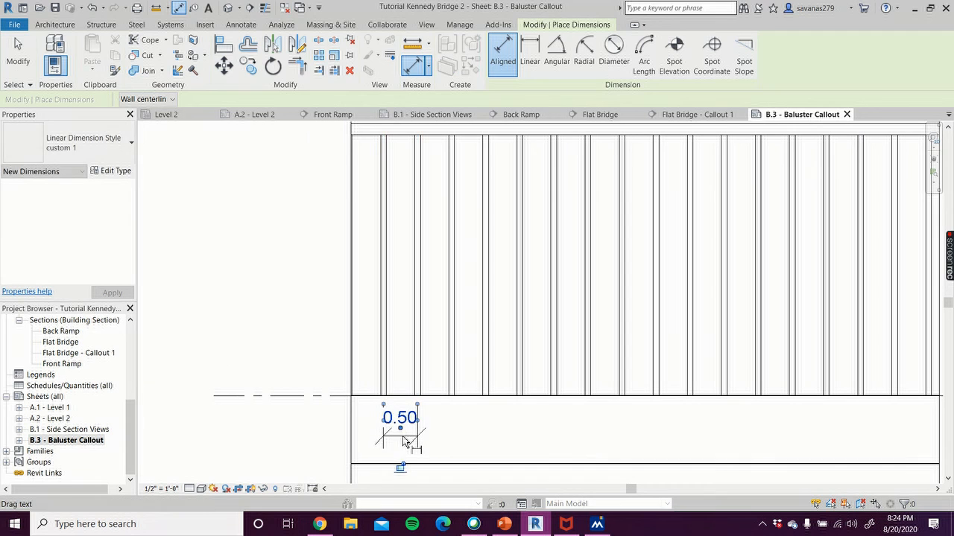
scroll(373, 451, down, 3)
scroll(289, 385, down, 1)
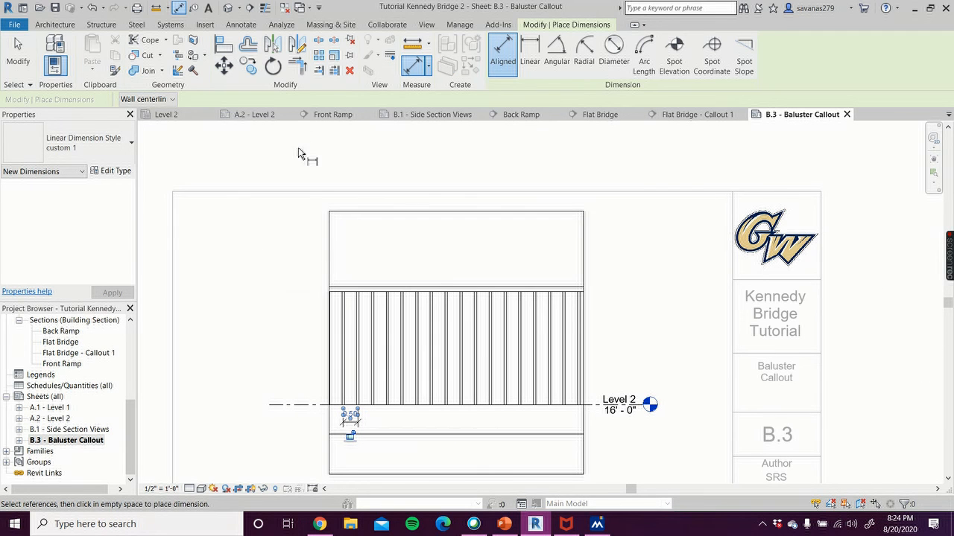
click(18, 54)
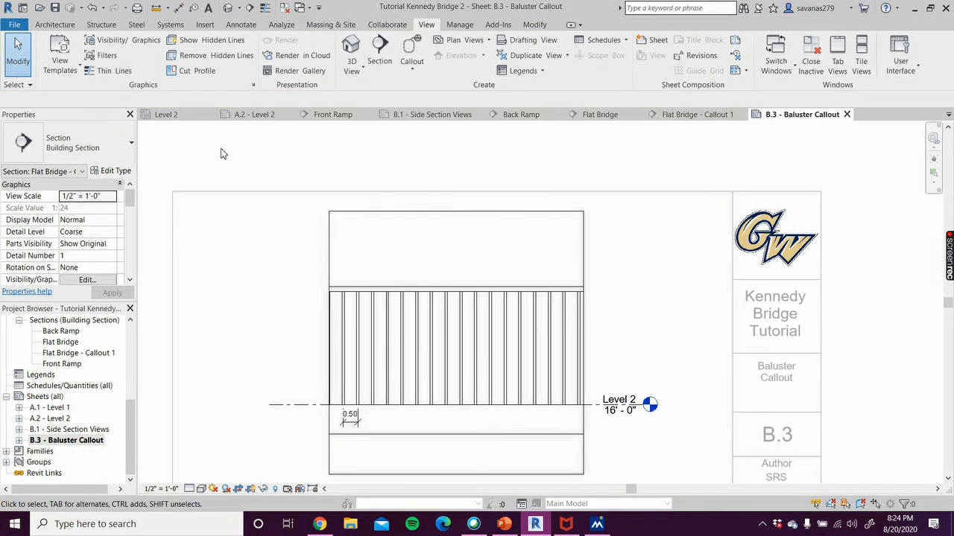
scroll(236, 159, down, 2)
scroll(195, 384, down, 1)
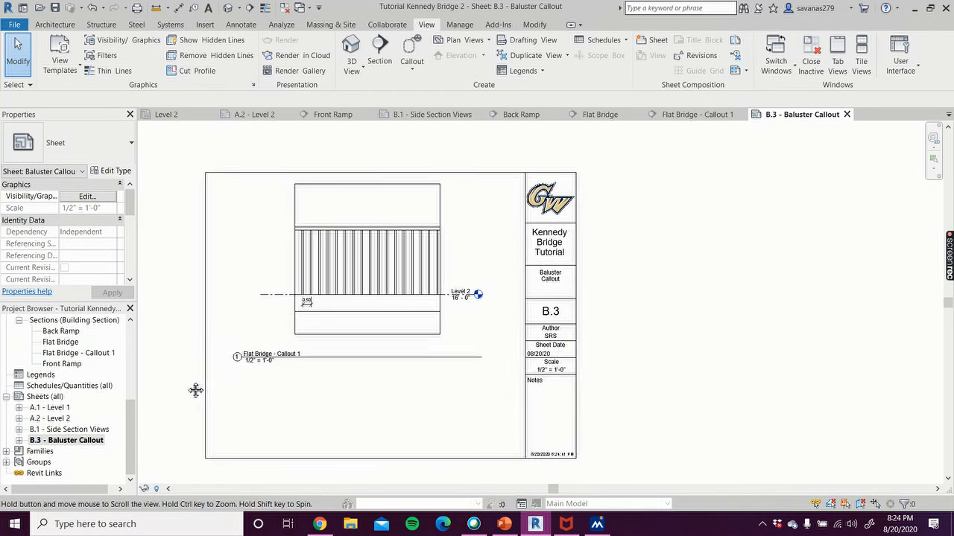